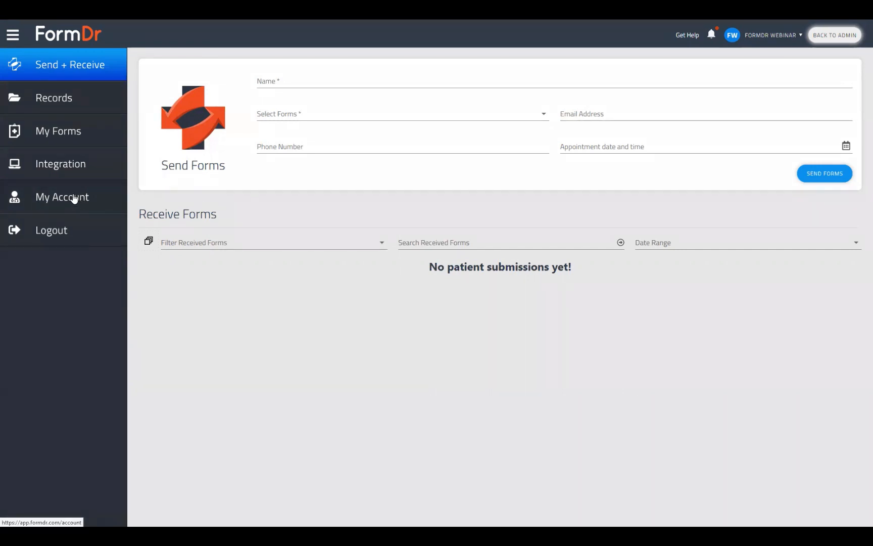
Open the account's Support settings and launch the help guide
{"action": "left_click", "coordinate": [72, 201]}
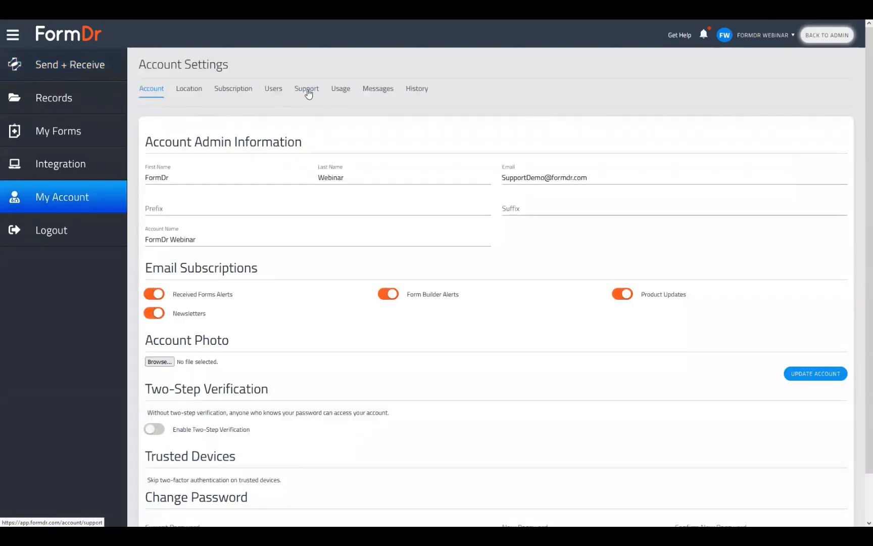
{"action": "left_click", "coordinate": [307, 91]}
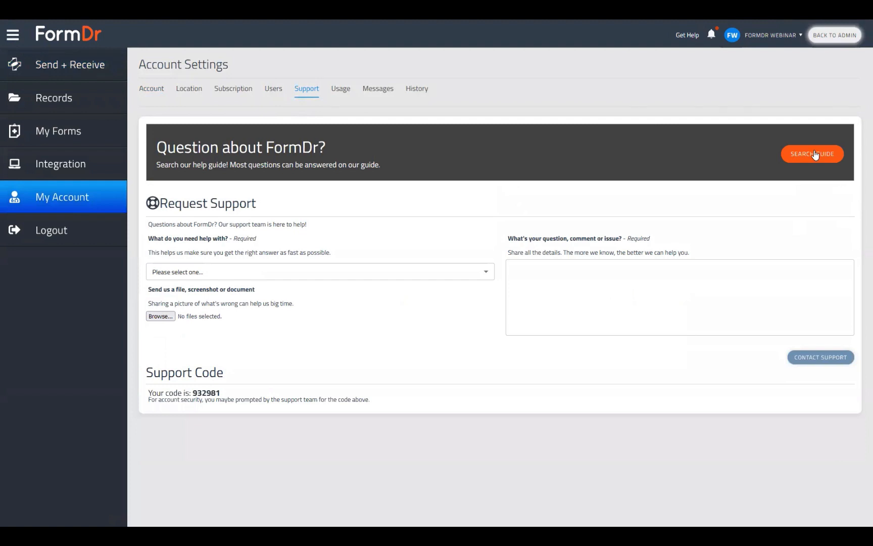
{"action": "left_click", "coordinate": [813, 154]}
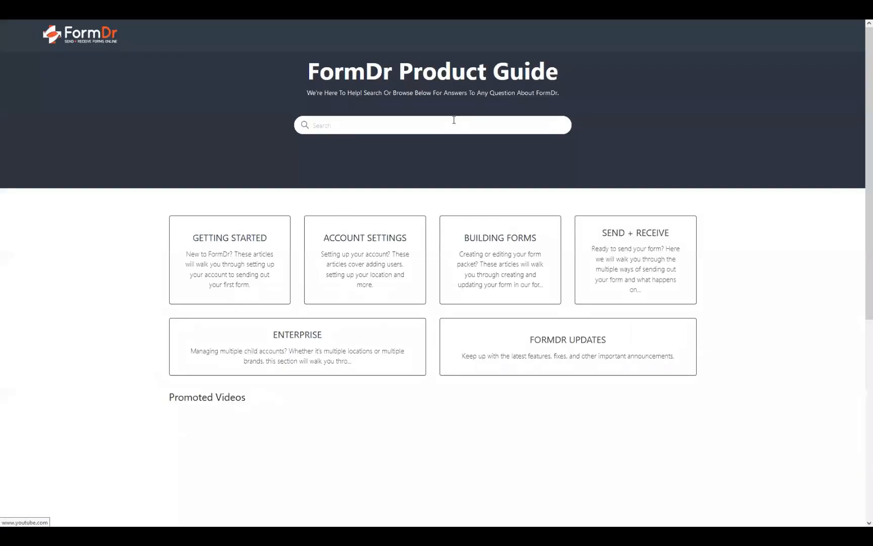
Open the February 2023 Webinar Schedule article under FormDr Updates and read through the webinar schedules
{"action": "left_click", "coordinate": [552, 350]}
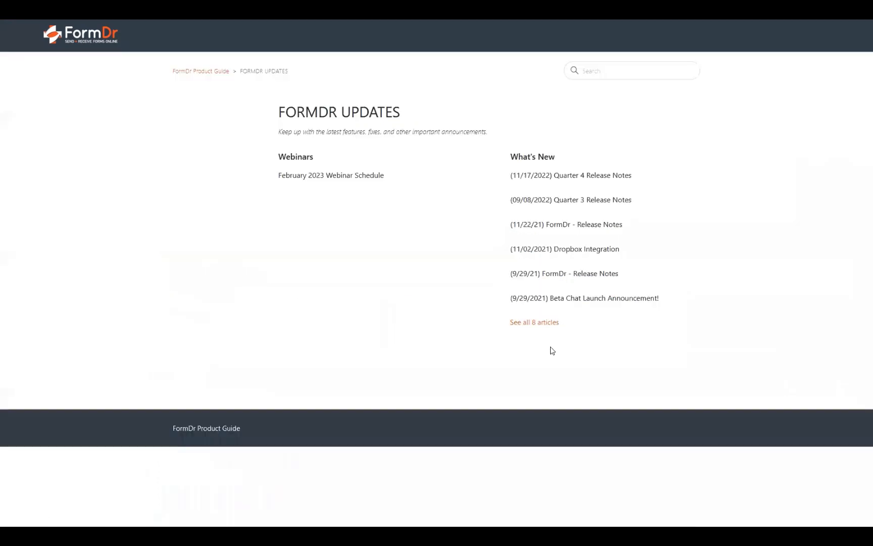
{"action": "left_click", "coordinate": [357, 175]}
{"action": "scroll", "coordinate": [462, 303], "scroll_direction": "down", "scroll_amount": 5}
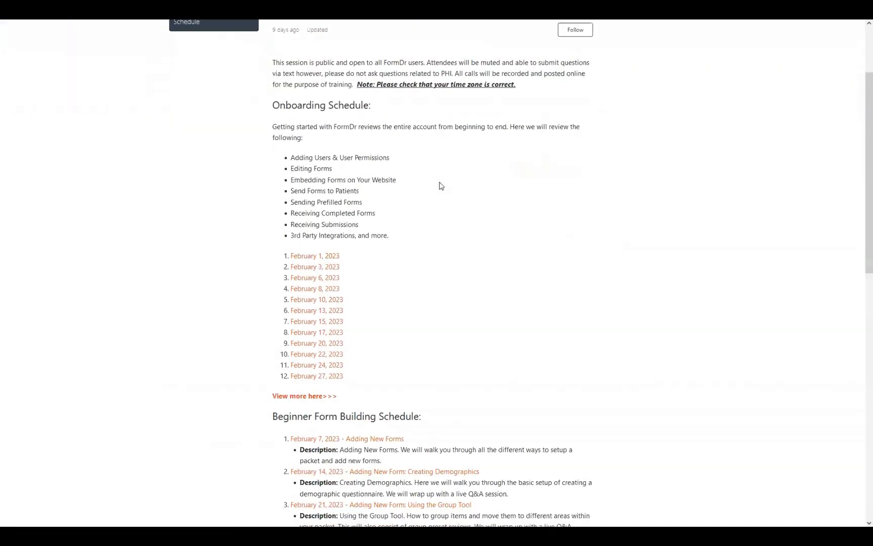
{"action": "scroll", "coordinate": [468, 223], "scroll_direction": "down", "scroll_amount": 5}
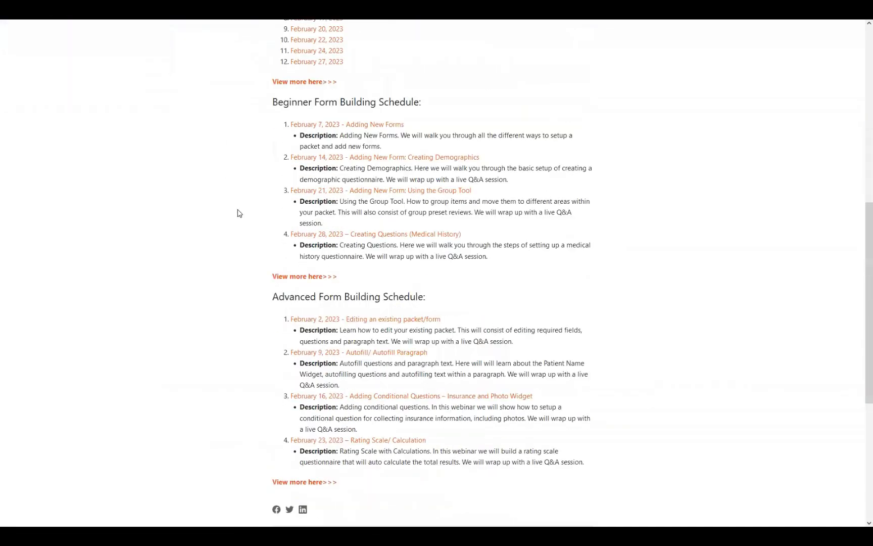
{"action": "scroll", "coordinate": [211, 129], "scroll_direction": "up", "scroll_amount": 2}
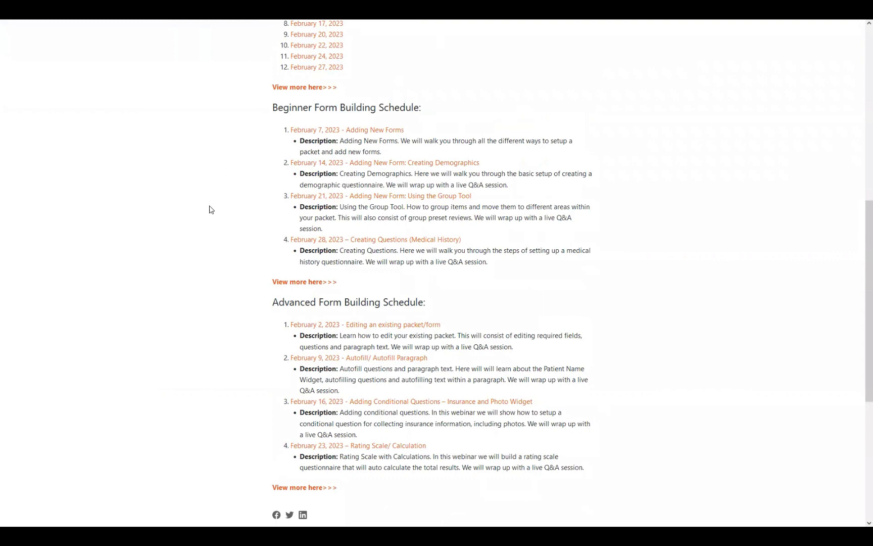
{"action": "scroll", "coordinate": [469, 380], "scroll_direction": "up", "scroll_amount": 5}
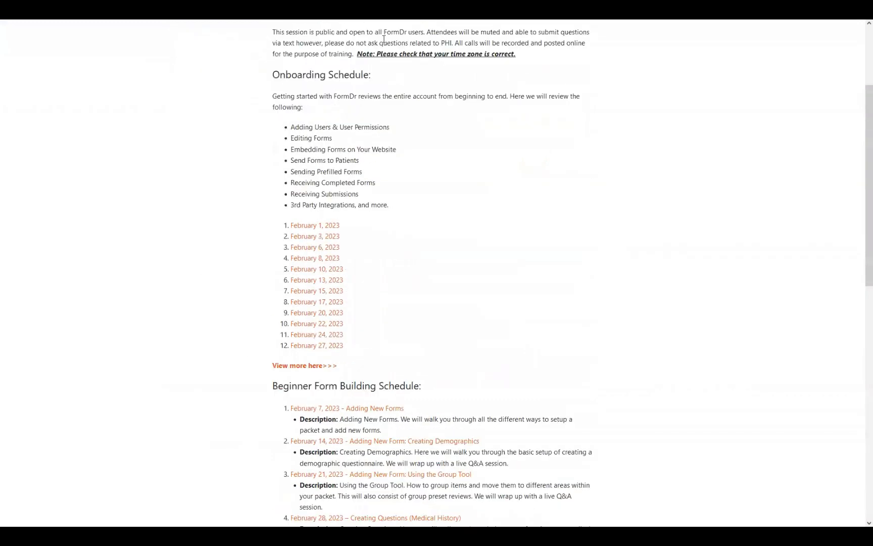
{"action": "scroll", "coordinate": [282, 324], "scroll_direction": "up", "scroll_amount": 1}
{"action": "scroll", "coordinate": [302, 334], "scroll_direction": "down", "scroll_amount": 1}
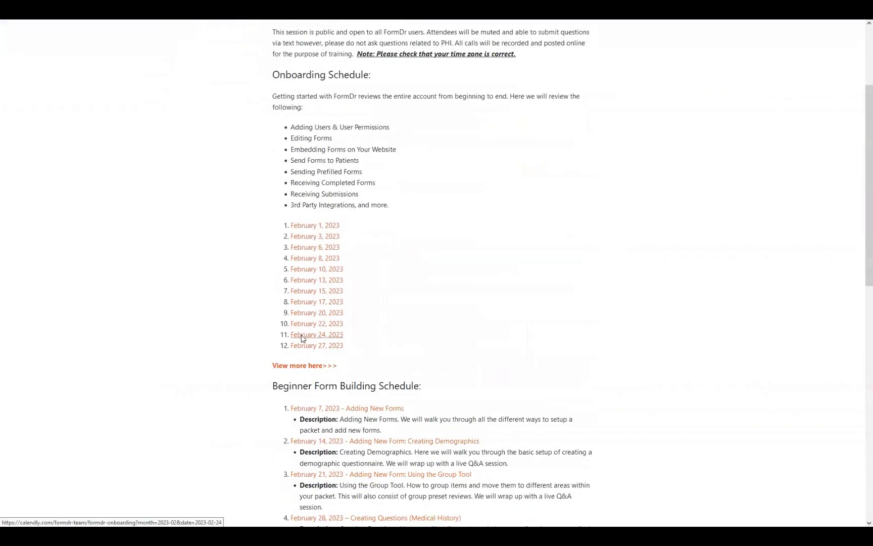
{"action": "scroll", "coordinate": [302, 337], "scroll_direction": "down", "scroll_amount": 4}
{"action": "scroll", "coordinate": [389, 397], "scroll_direction": "down", "scroll_amount": 3}
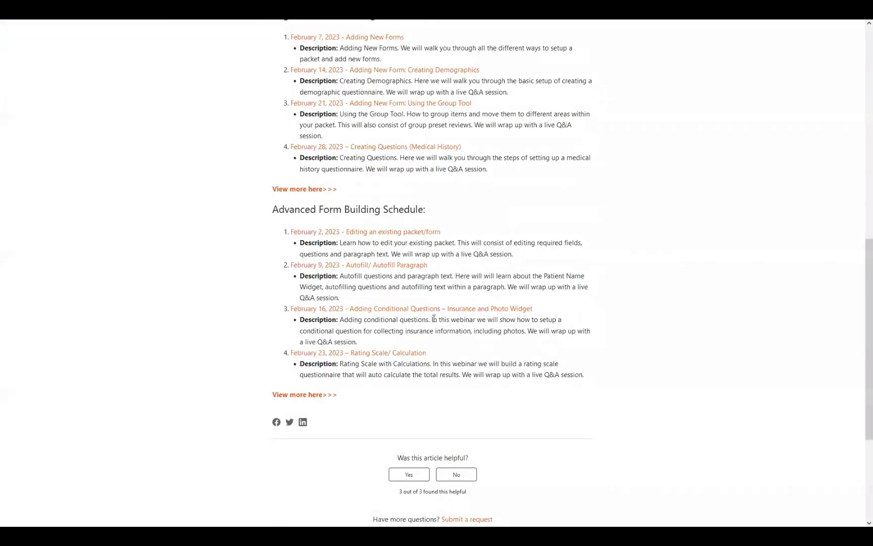
{"action": "scroll", "coordinate": [528, 376], "scroll_direction": "up", "scroll_amount": 1}
{"action": "left_click_drag", "start_coordinate": [452, 322], "coordinate": [297, 312]}
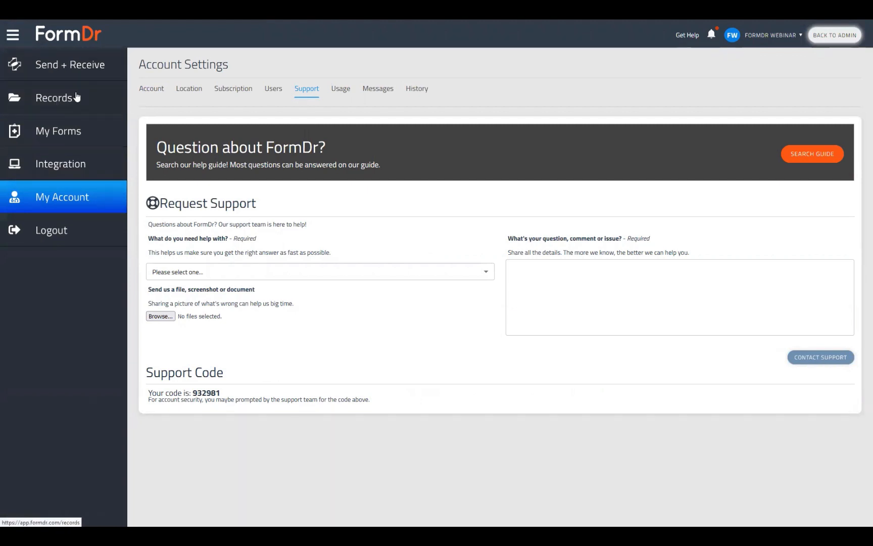
Open the FormDr Training packet's forms for editing from My Forms
{"action": "left_click", "coordinate": [67, 136]}
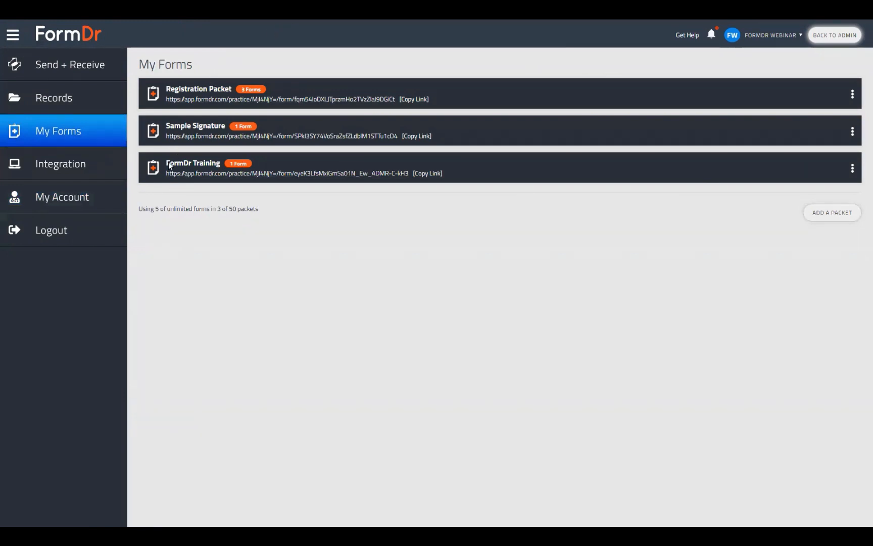
{"action": "left_click", "coordinate": [853, 169]}
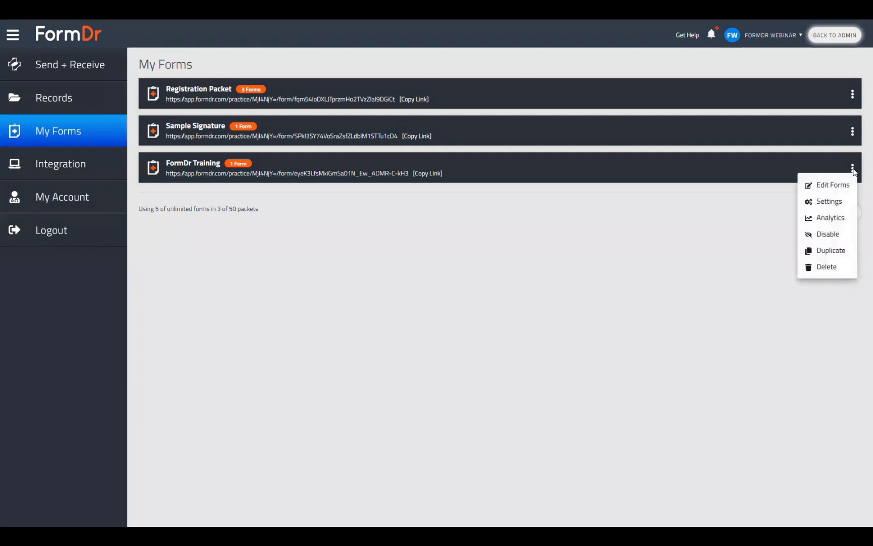
{"action": "left_click", "coordinate": [833, 186]}
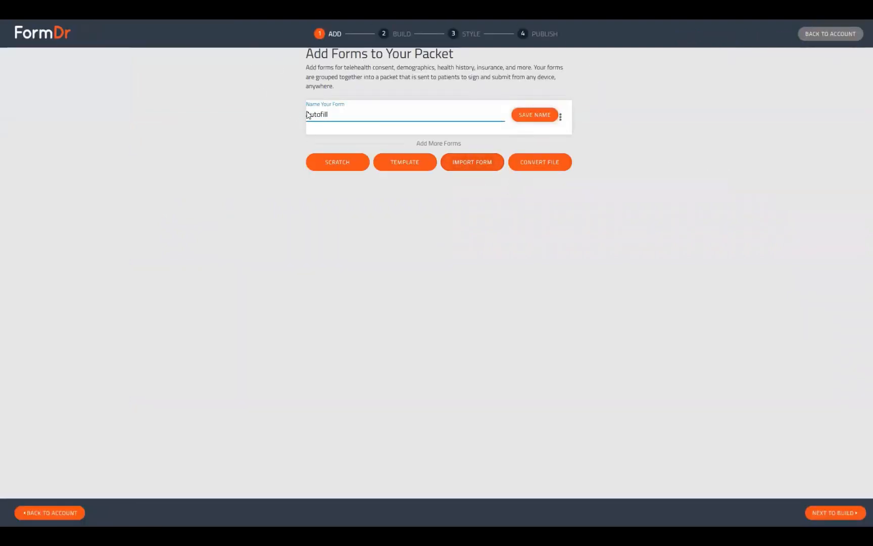
Save the form name Autofill and continue to the build stage
{"action": "left_click", "coordinate": [535, 115]}
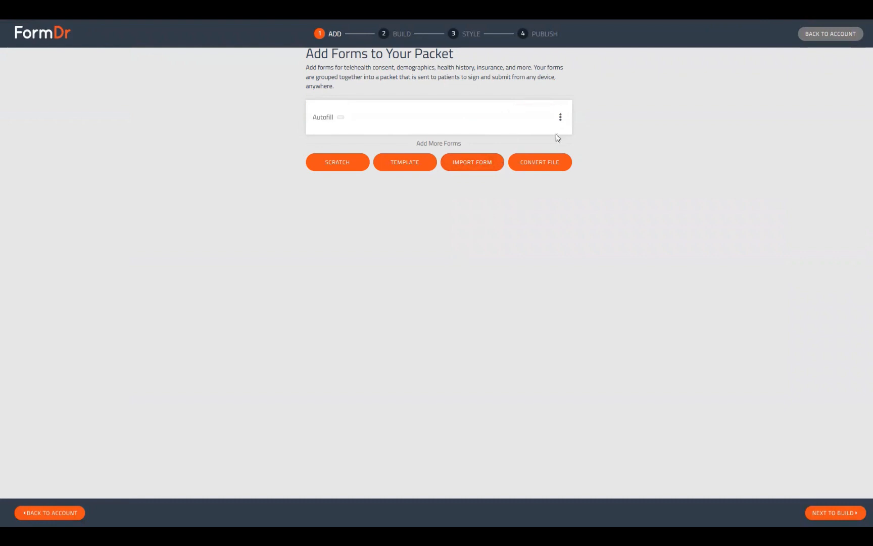
{"action": "left_click", "coordinate": [560, 117]}
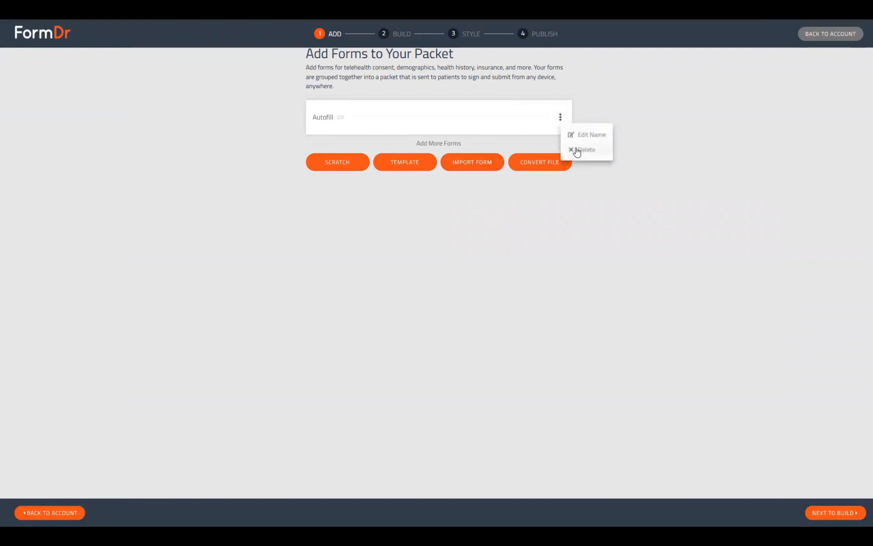
{"action": "left_click", "coordinate": [480, 188]}
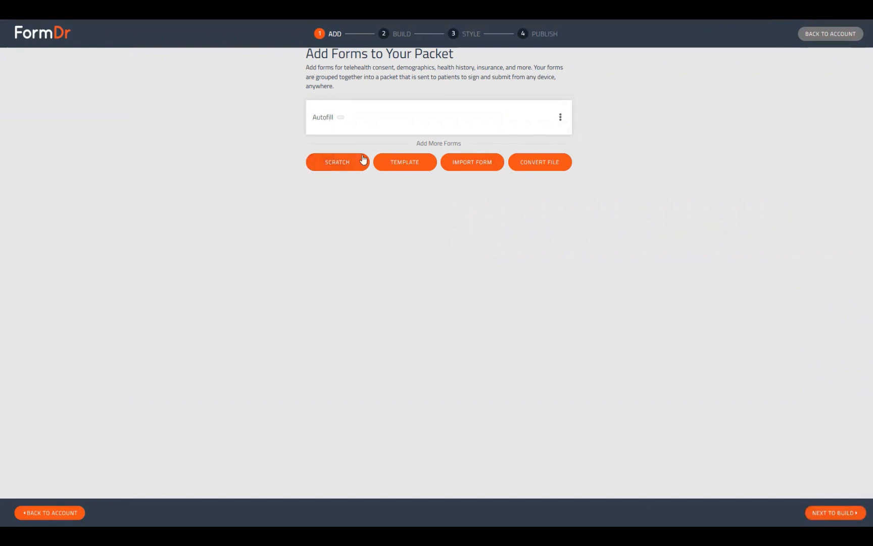
{"action": "left_click", "coordinate": [826, 514]}
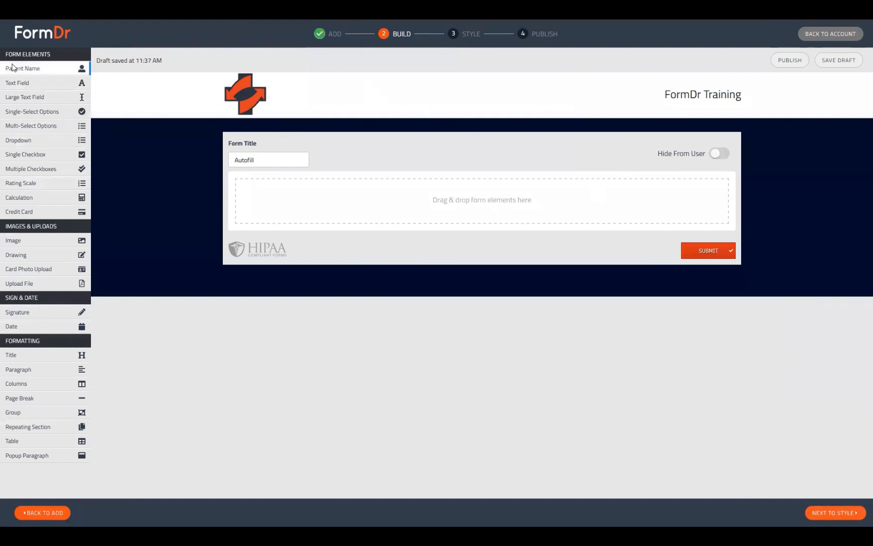
Add a Patient Name element to the Autofill form, then delete that field
{"action": "left_click_drag", "start_coordinate": [12, 68], "coordinate": [331, 278]}
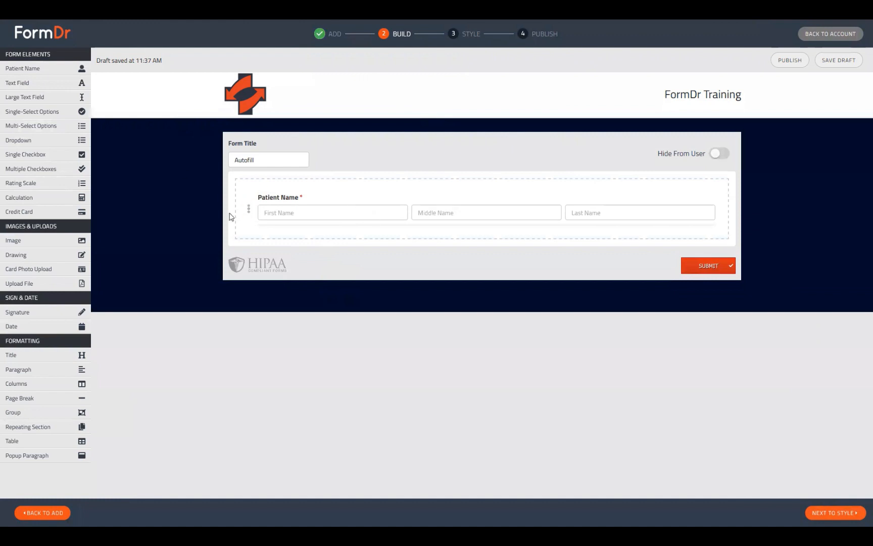
{"action": "mouse_move", "coordinate": [248, 212]}
{"action": "left_click", "coordinate": [247, 210]}
{"action": "left_click", "coordinate": [687, 244]}
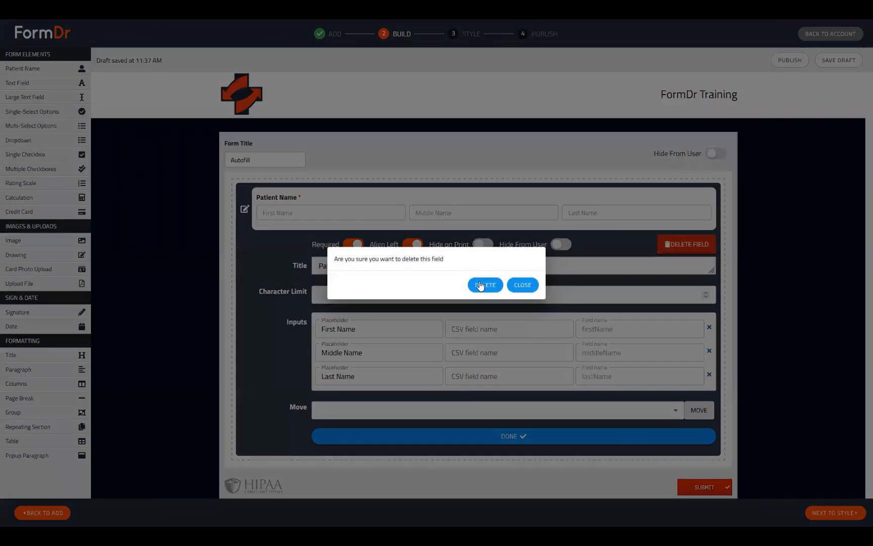
{"action": "left_click", "coordinate": [485, 284]}
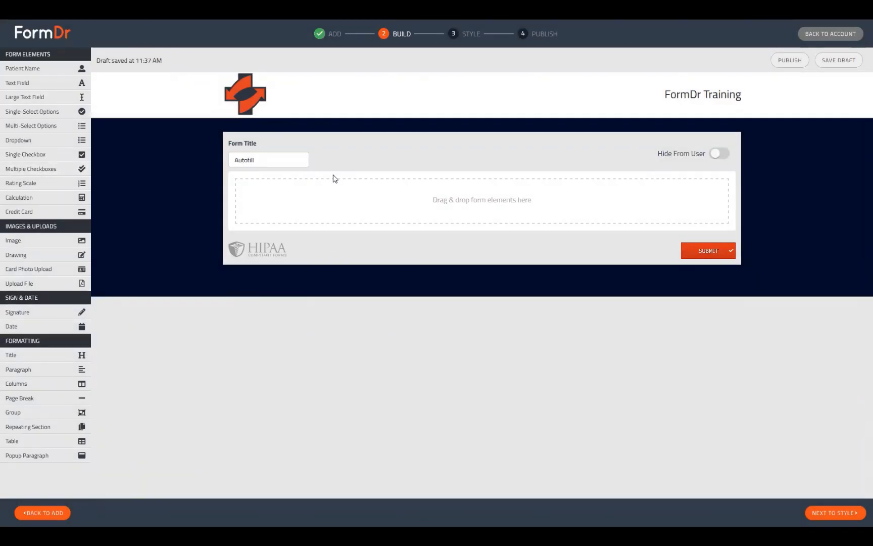
Add two Text Field elements to the form and open the first one's settings
{"action": "left_click", "coordinate": [41, 83]}
{"action": "left_click", "coordinate": [12, 83]}
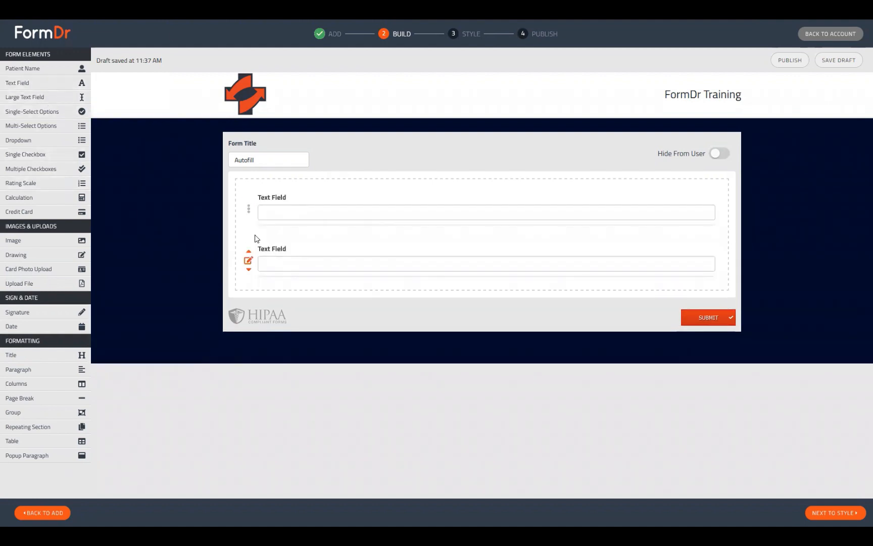
{"action": "left_click", "coordinate": [248, 210]}
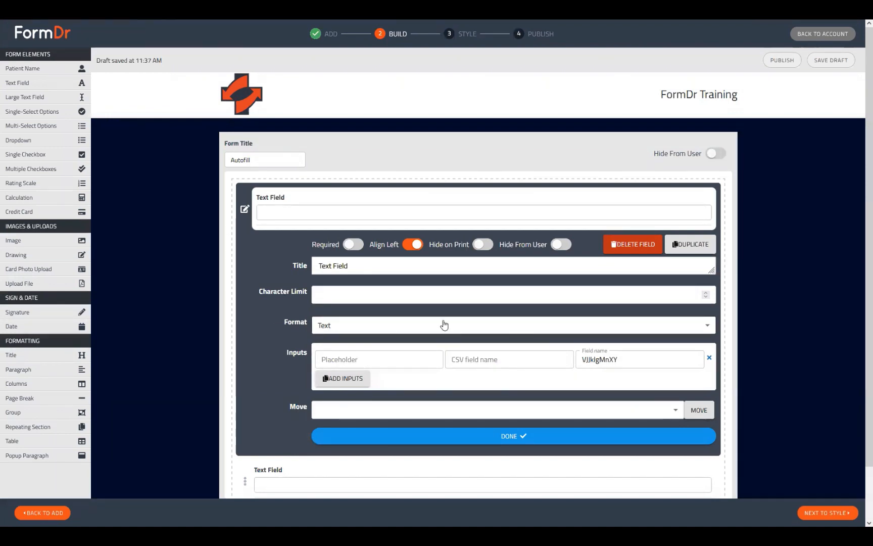
Add a Single-Select Options element below the text fields and open its settings
{"action": "scroll", "coordinate": [136, 164], "scroll_direction": "down", "scroll_amount": 2}
{"action": "left_click", "coordinate": [28, 115]}
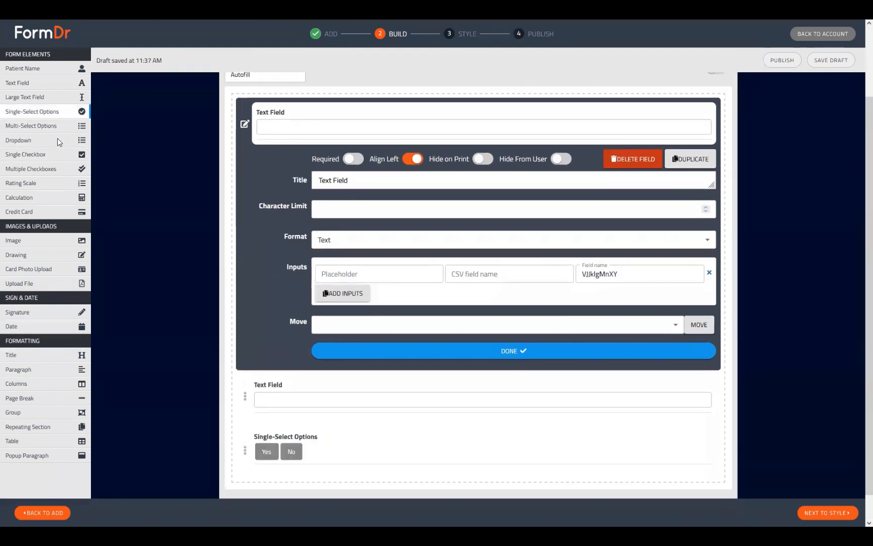
{"action": "mouse_move", "coordinate": [245, 452]}
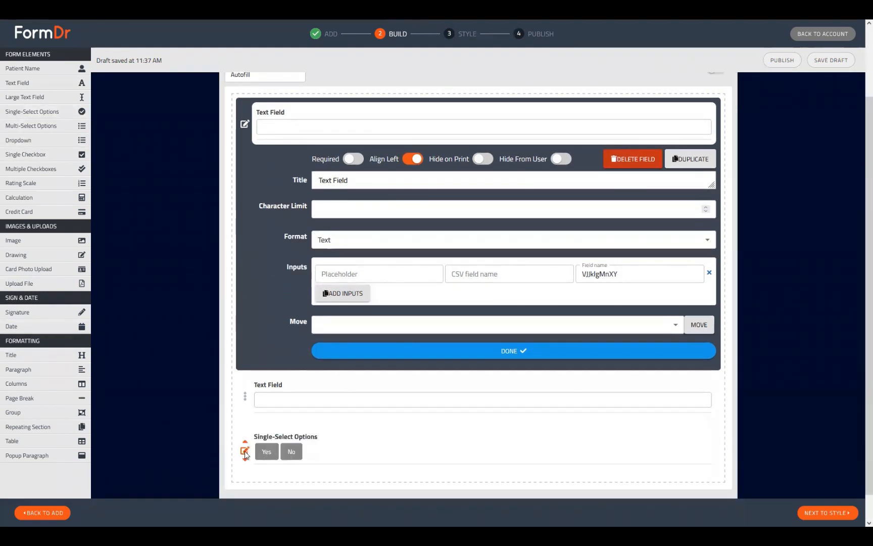
{"action": "left_click", "coordinate": [245, 451]}
Examine the single-select field's Name value, then delete the Single-Select Options field
{"action": "scroll", "coordinate": [268, 427], "scroll_direction": "down", "scroll_amount": 3}
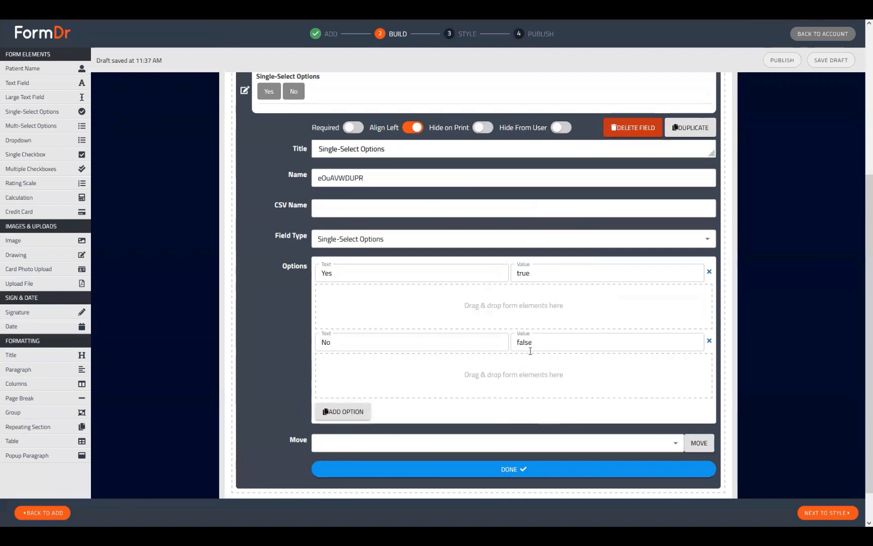
{"action": "scroll", "coordinate": [568, 263], "scroll_direction": "up", "scroll_amount": 1}
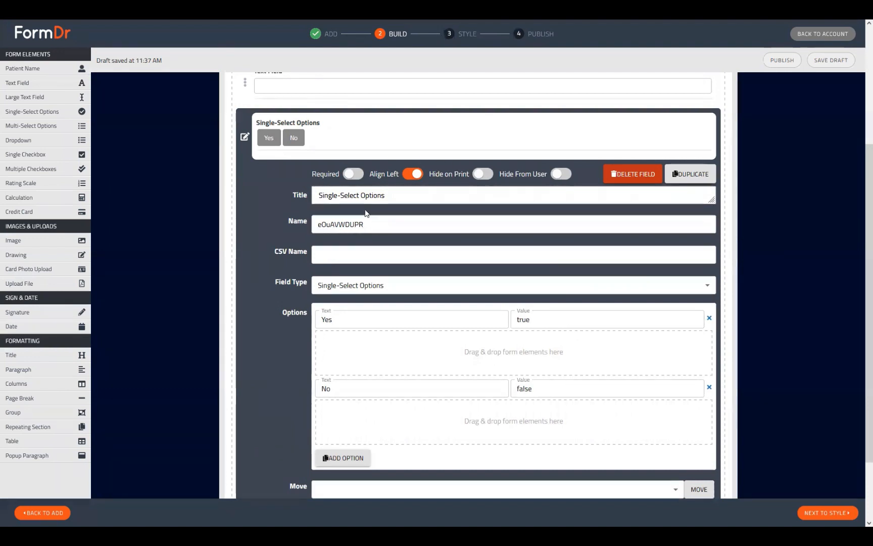
{"action": "left_click", "coordinate": [370, 228]}
{"action": "double_click", "coordinate": [370, 228]}
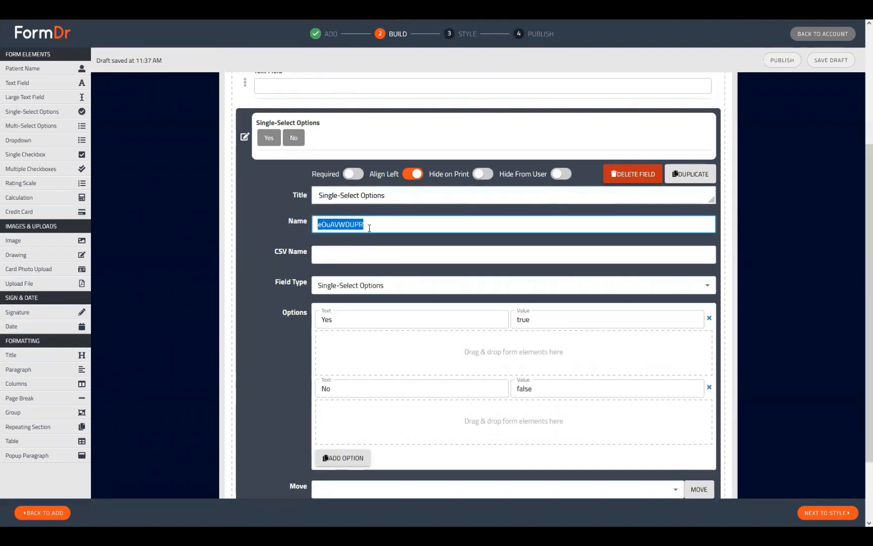
{"action": "left_click", "coordinate": [369, 228]}
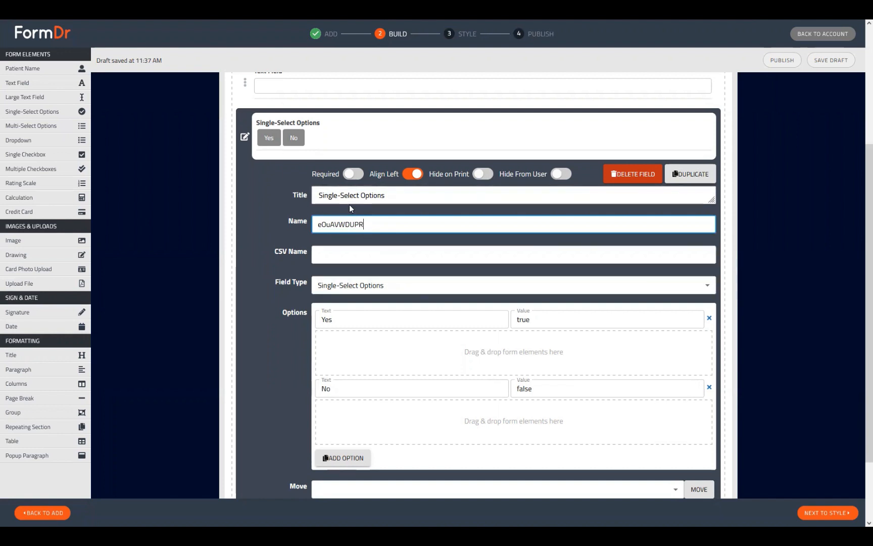
{"action": "scroll", "coordinate": [306, 234], "scroll_direction": "up", "scroll_amount": 3}
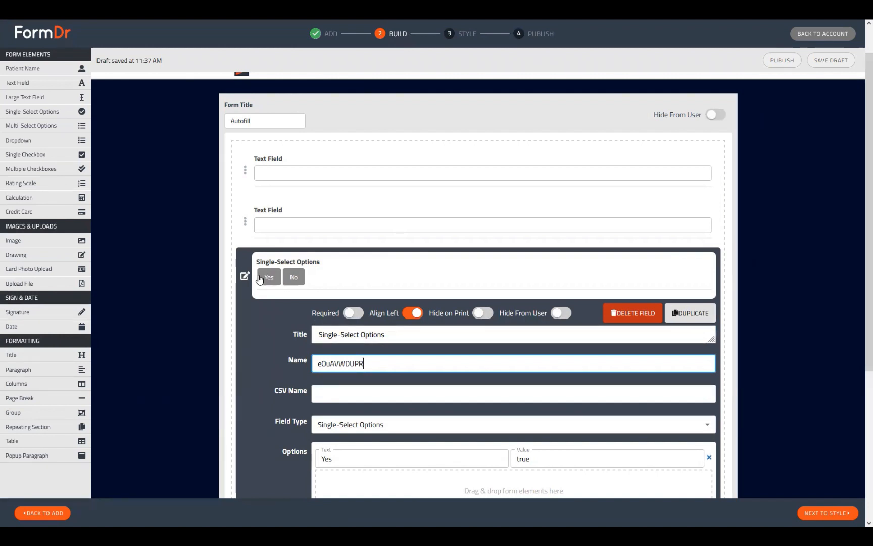
{"action": "left_click", "coordinate": [627, 313]}
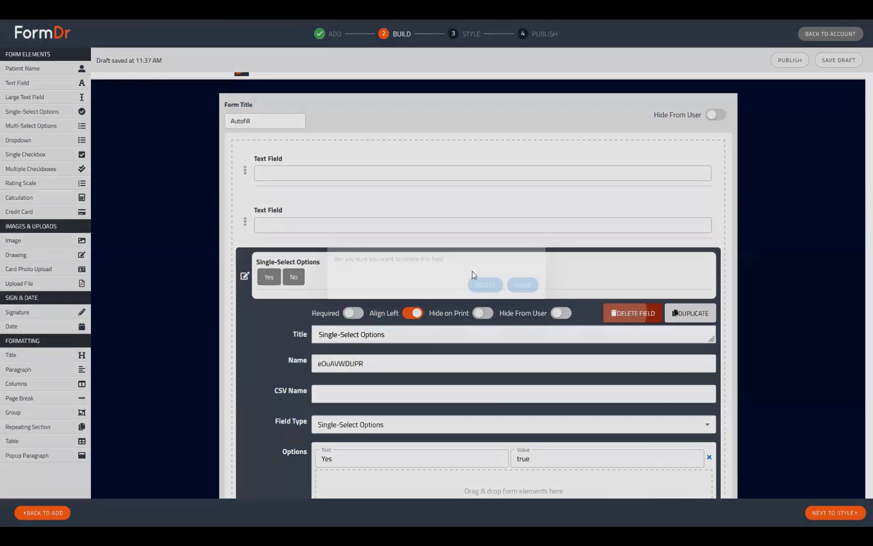
{"action": "left_click", "coordinate": [484, 283]}
Compare the Field name values of the two text fields by opening each one's settings
{"action": "left_click", "coordinate": [244, 208]}
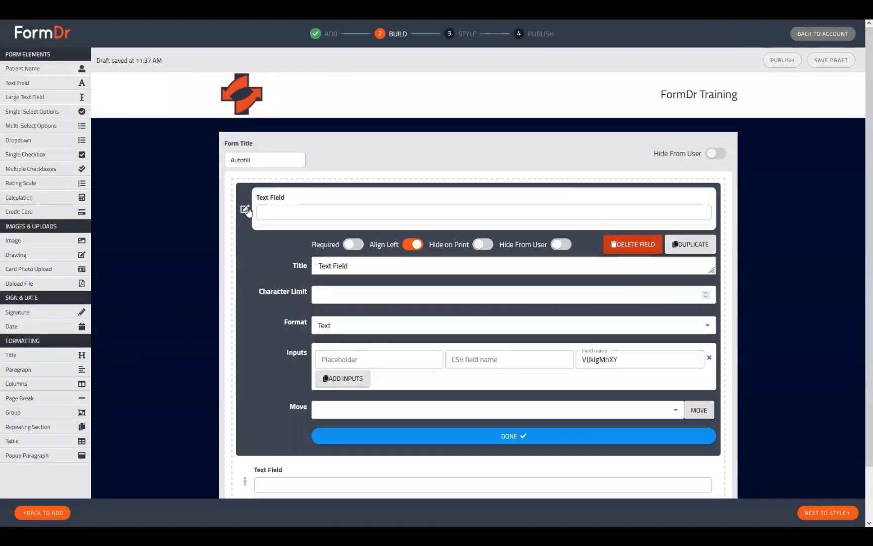
{"action": "left_click", "coordinate": [664, 358]}
{"action": "scroll", "coordinate": [334, 409], "scroll_direction": "down", "scroll_amount": 1}
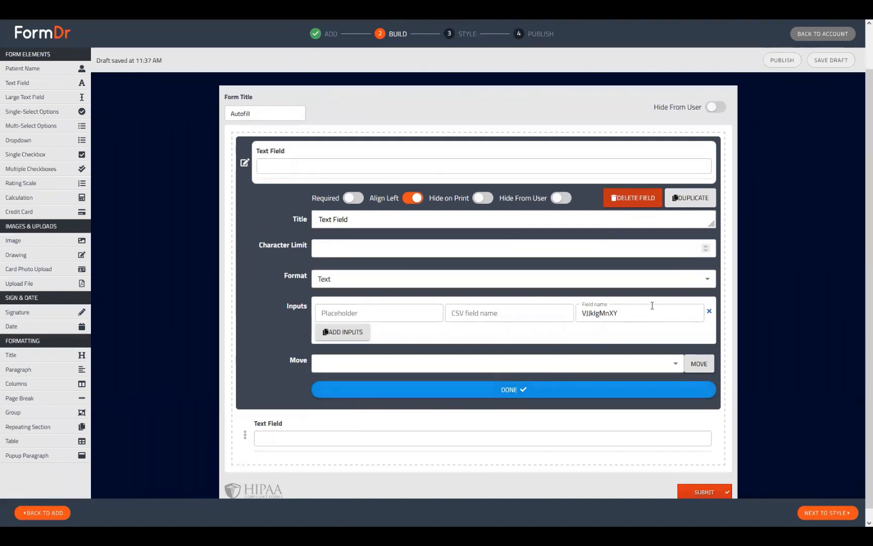
{"action": "left_click", "coordinate": [630, 308]}
{"action": "left_click_drag", "start_coordinate": [627, 308], "coordinate": [565, 313]}
{"action": "key", "text": "ctrl+c"}
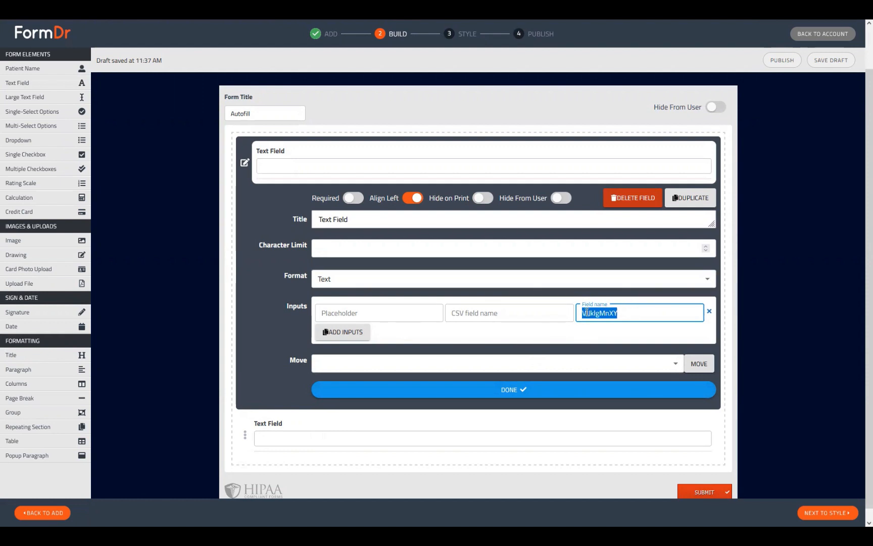
{"action": "left_click", "coordinate": [246, 436]}
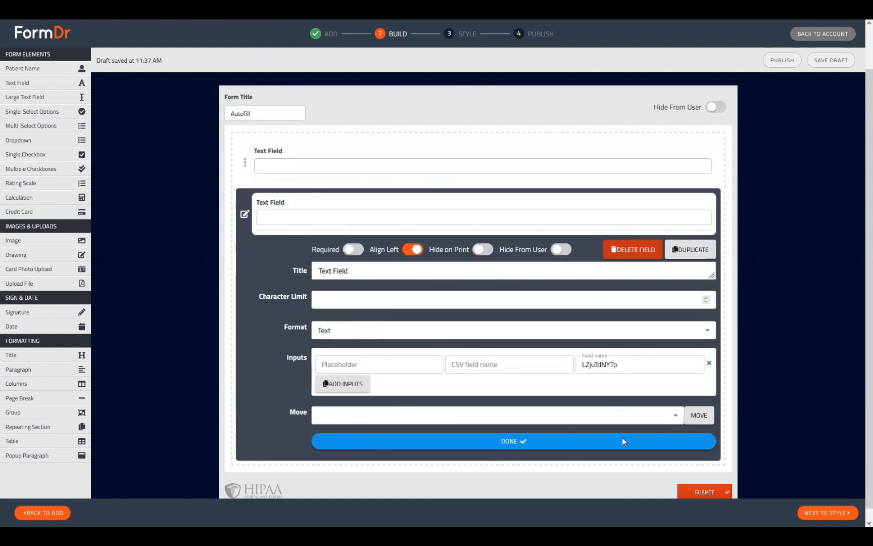
Paste the first text field's Field name into the second text field's Field name and close its settings
{"action": "left_click_drag", "start_coordinate": [637, 362], "coordinate": [522, 357]}
{"action": "key", "text": "ctrl+v"}
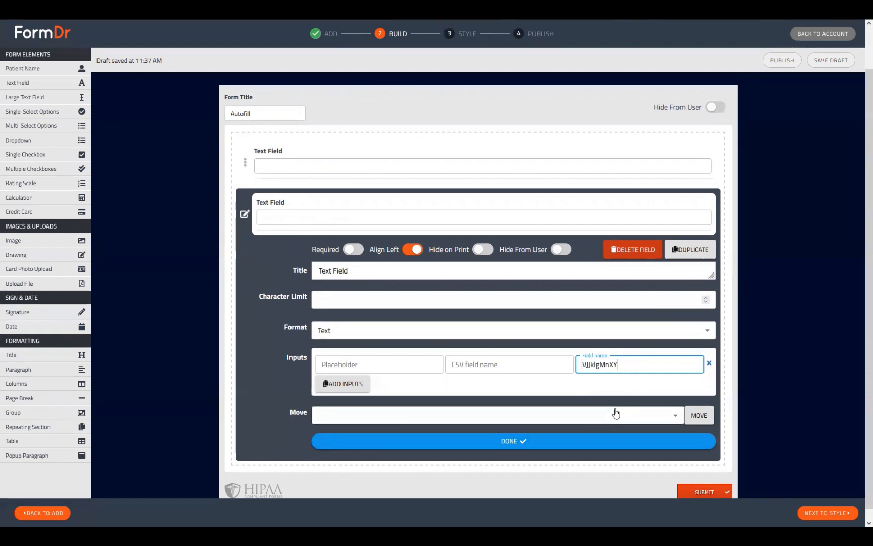
{"action": "left_click", "coordinate": [589, 435]}
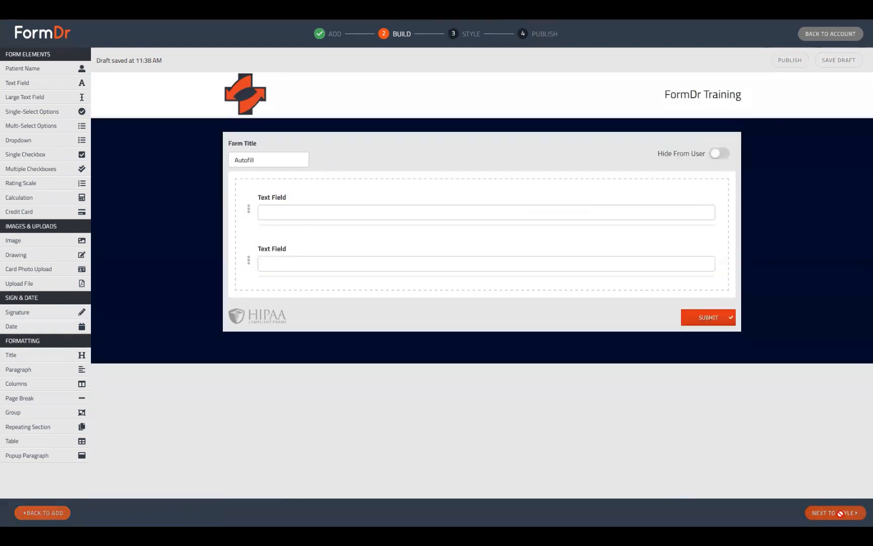
Preview the form in the Style step by typing test text into the first text field, then clear it
{"action": "left_click", "coordinate": [840, 513]}
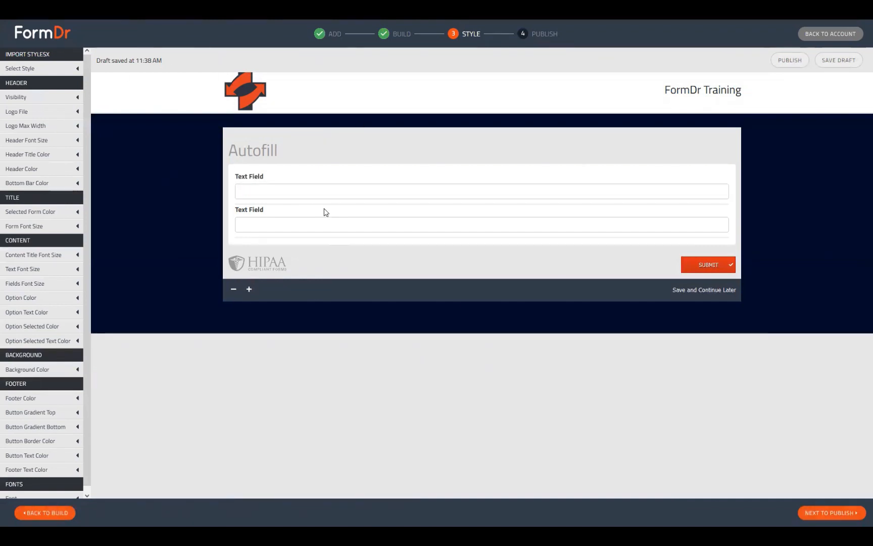
{"action": "left_click", "coordinate": [347, 192]}
{"action": "type", "text": "T"}
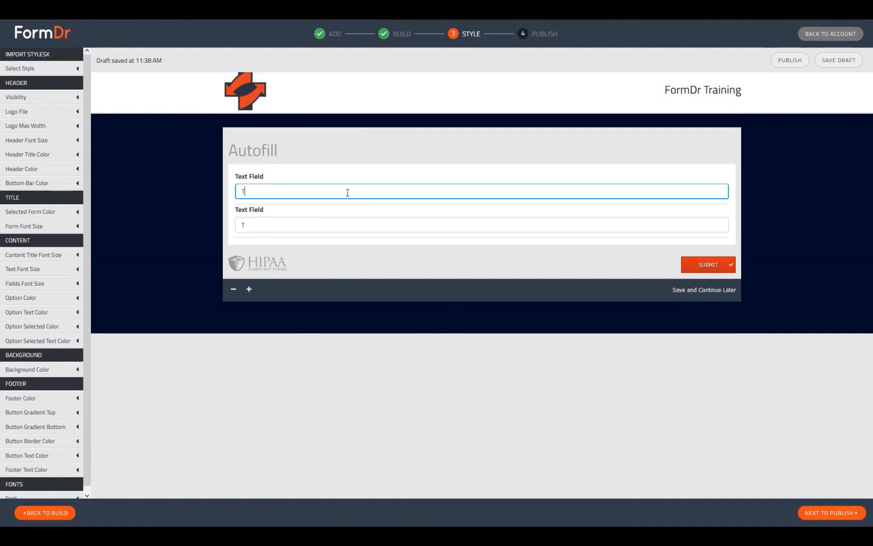
{"action": "type", "text": "est reafefaeafafefa"}
{"action": "key", "text": "ctrl+a"}
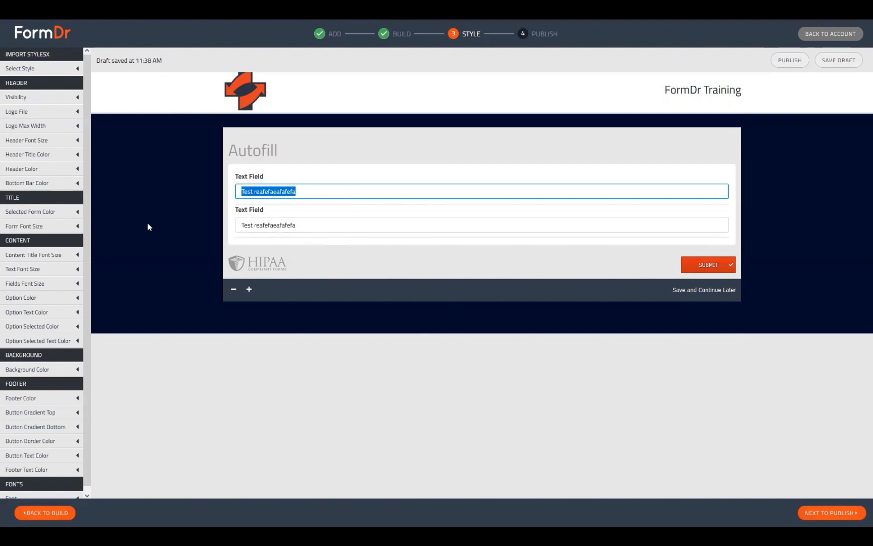
{"action": "key", "text": "BackSpace"}
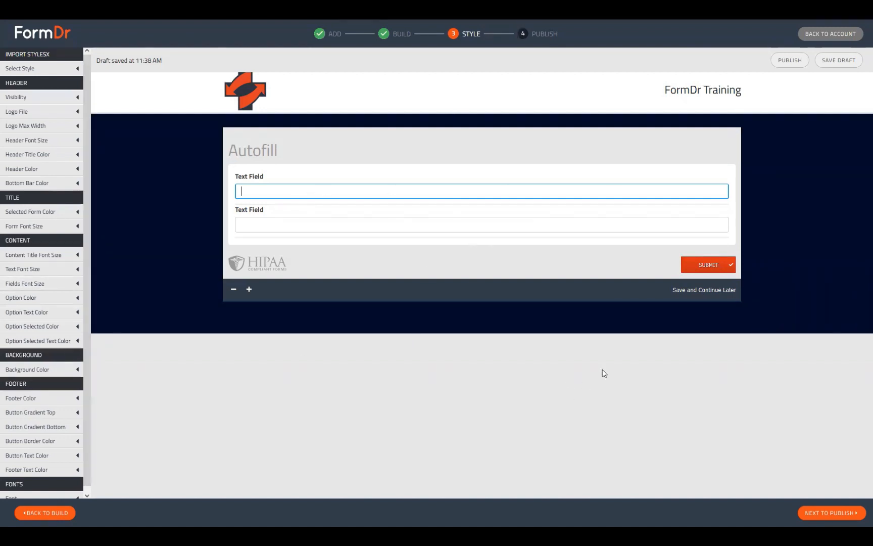
Return to Build, add a Patient Name element at the top of the form and open its settings
{"action": "left_click", "coordinate": [70, 513]}
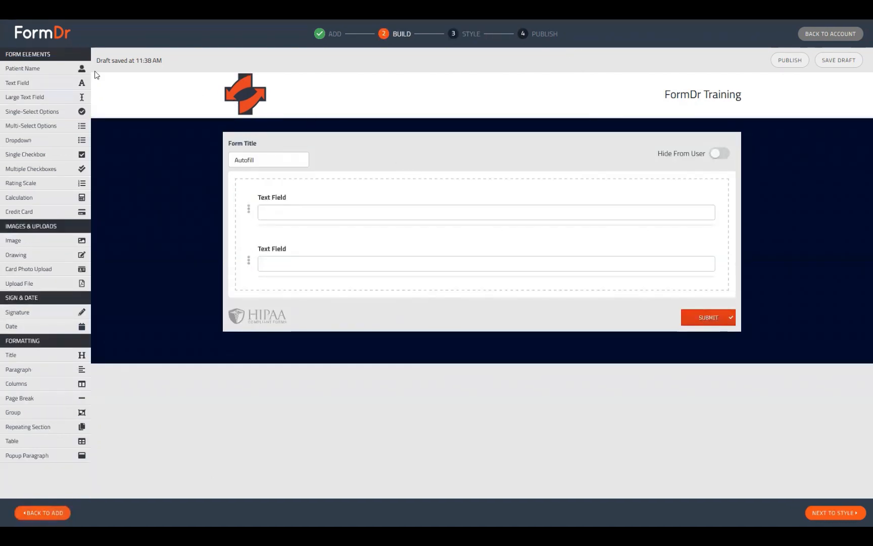
{"action": "left_click_drag", "start_coordinate": [78, 89], "coordinate": [311, 189]}
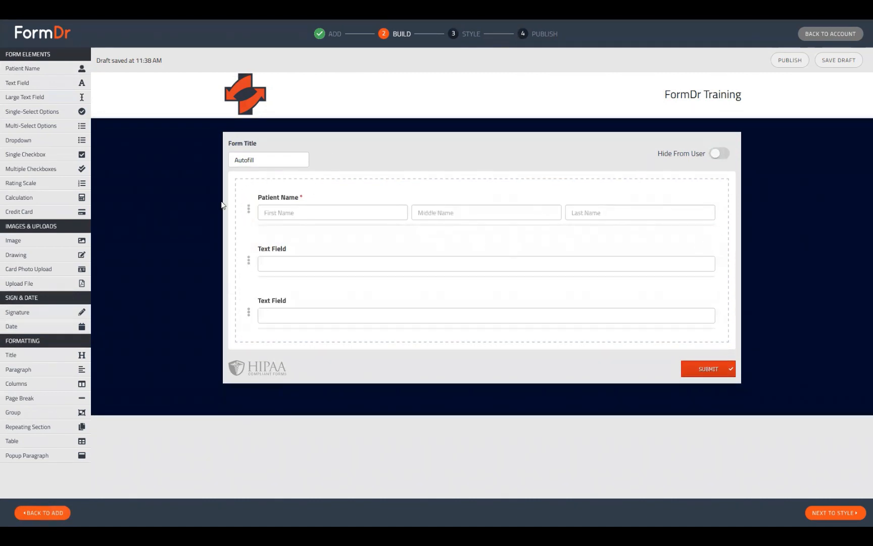
{"action": "left_click", "coordinate": [248, 210]}
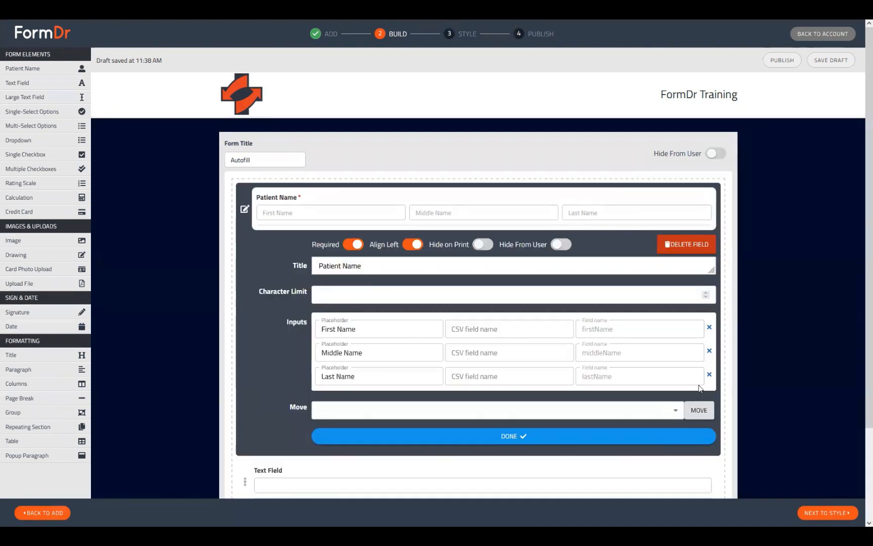
Inspect the Patient Name inputs' field names and placeholders, close the settings, and add a second Patient Name element below it
{"action": "left_click_drag", "start_coordinate": [624, 329], "coordinate": [571, 328]}
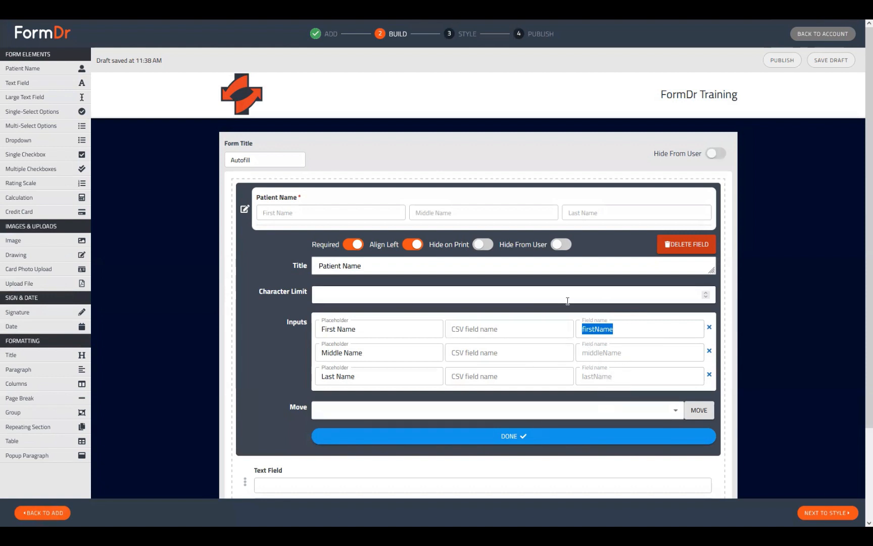
{"action": "left_click", "coordinate": [588, 329]}
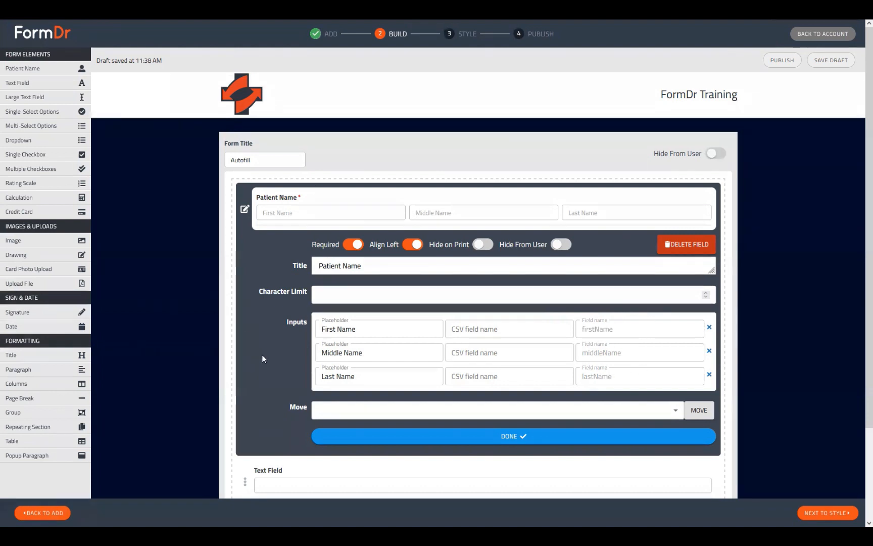
{"action": "left_click_drag", "start_coordinate": [394, 331], "coordinate": [276, 329]}
{"action": "left_click_drag", "start_coordinate": [383, 377], "coordinate": [299, 375]}
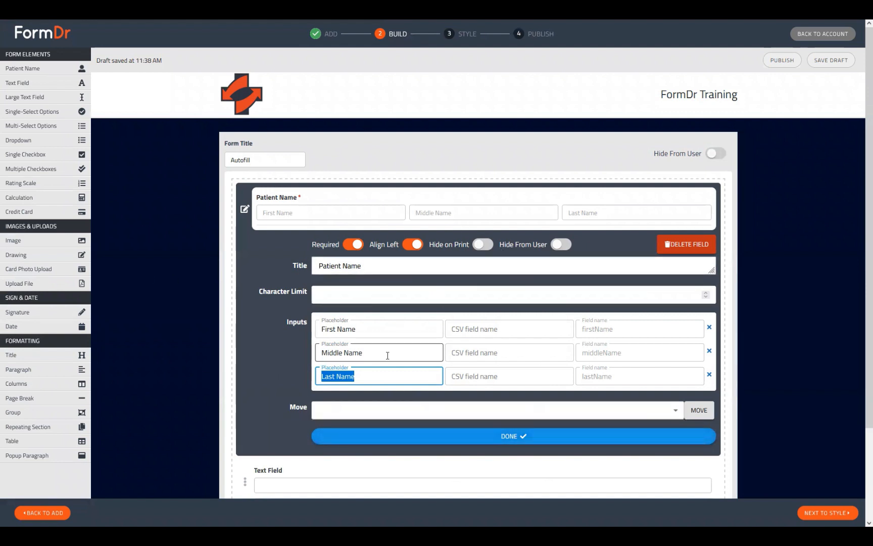
{"action": "left_click", "coordinate": [400, 438]}
{"action": "left_click_drag", "start_coordinate": [28, 71], "coordinate": [252, 255]}
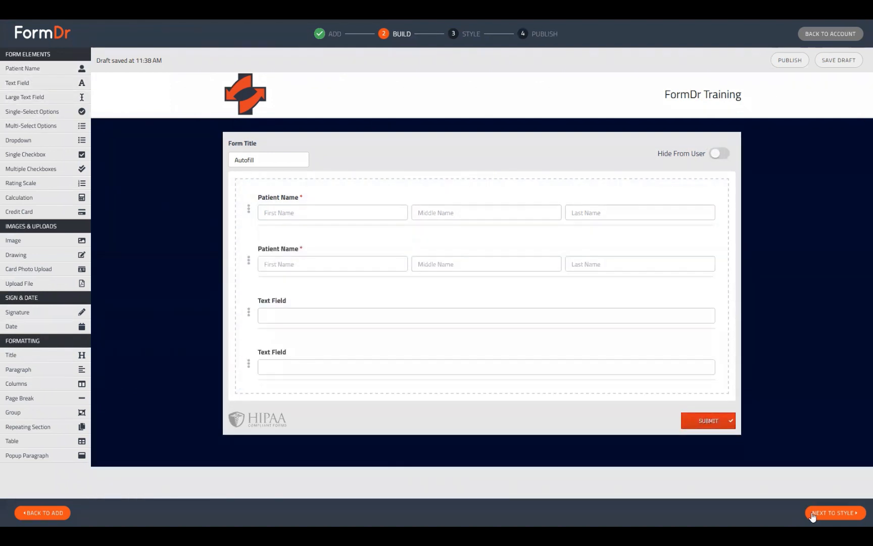
Preview the form and fill the first Patient Name with Test, test and test to check autofill
{"action": "left_click", "coordinate": [812, 515]}
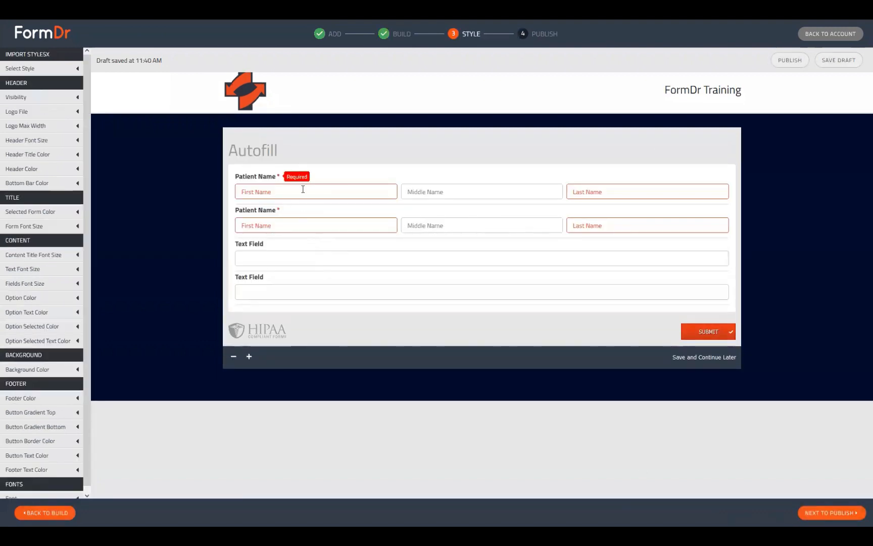
{"action": "left_click", "coordinate": [302, 189]}
{"action": "type", "text": "Test"}
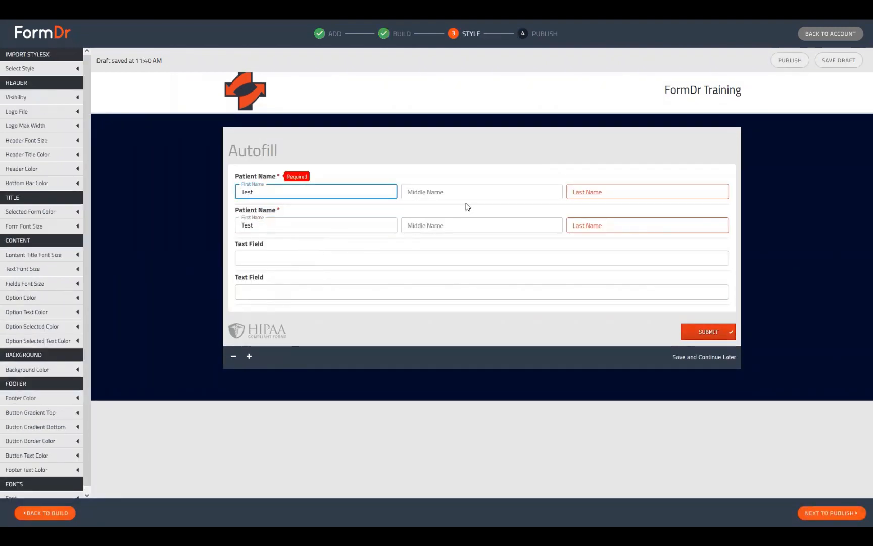
{"action": "left_click", "coordinate": [468, 192]}
{"action": "type", "text": "test"}
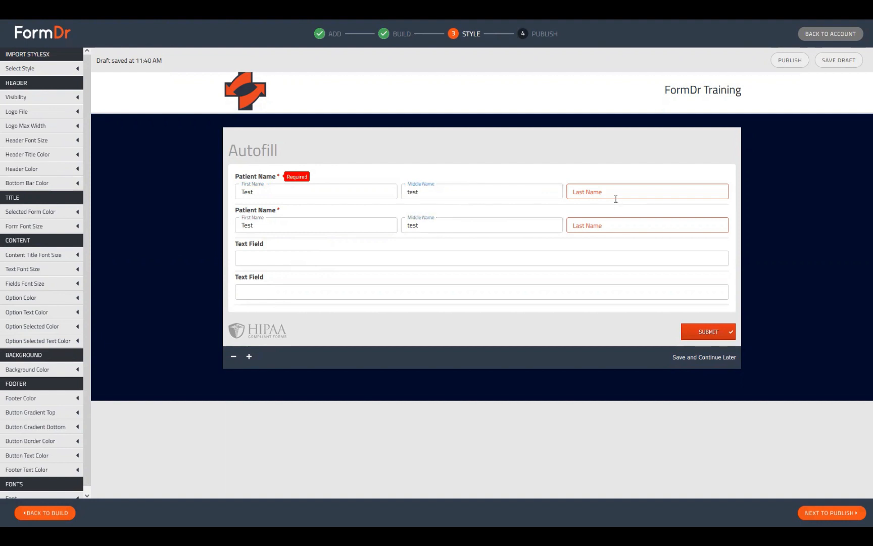
{"action": "left_click", "coordinate": [616, 199]}
{"action": "type", "text": "test"}
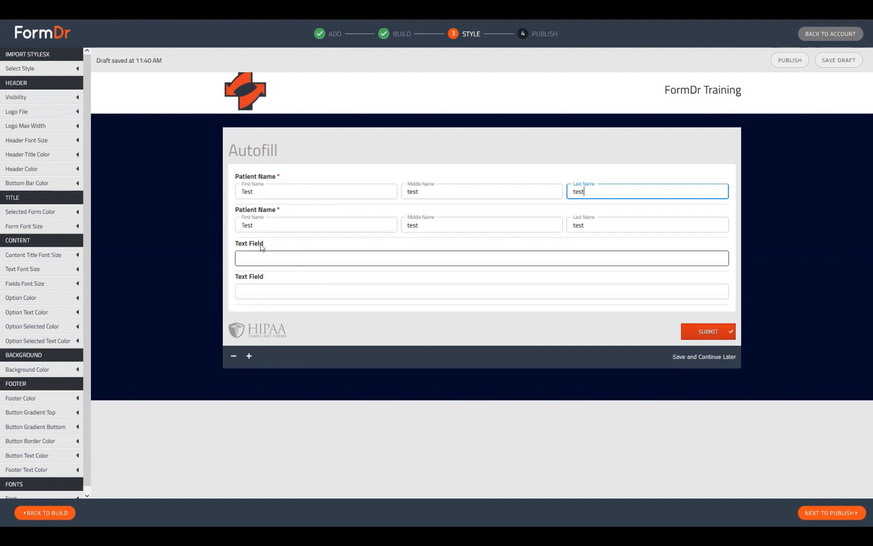
Back in Build, open the first text field's settings, add two more inputs, and toggle Required on and off
{"action": "left_click", "coordinate": [46, 513]}
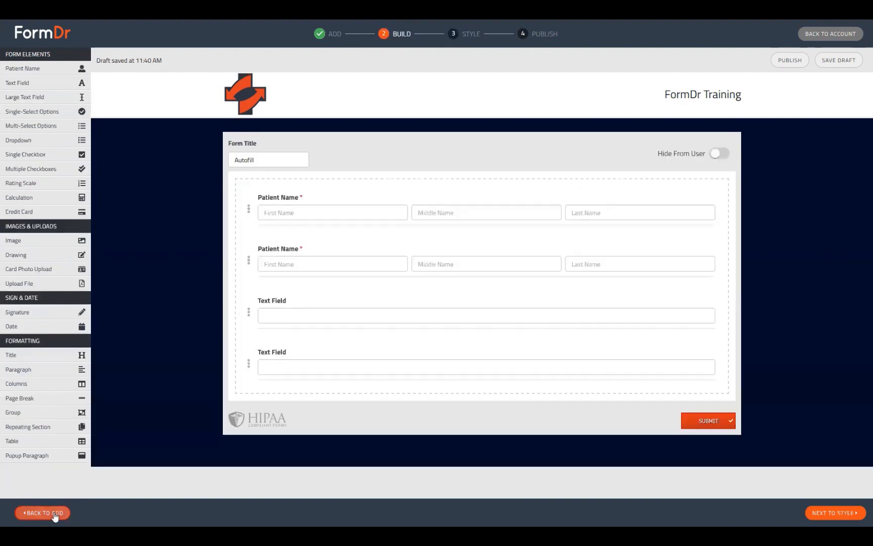
{"action": "left_click", "coordinate": [248, 311]}
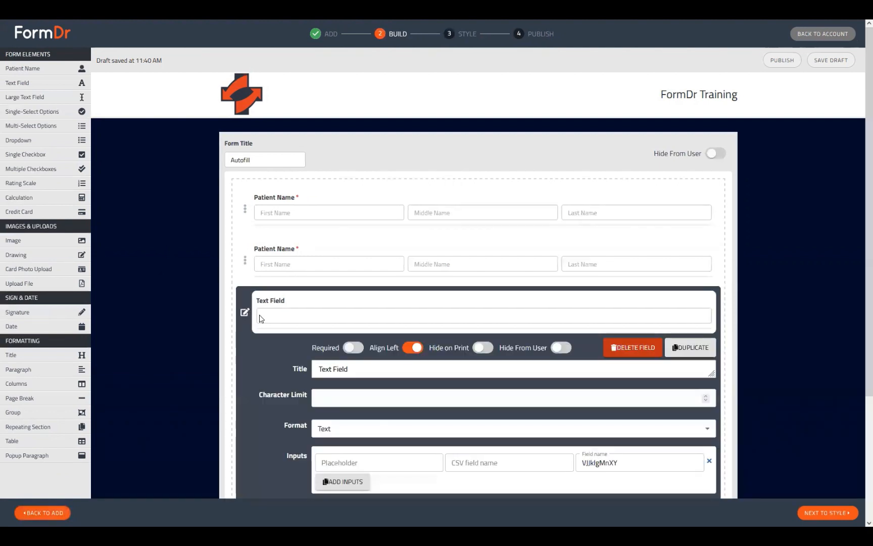
{"action": "scroll", "coordinate": [343, 345], "scroll_direction": "down", "scroll_amount": 3}
{"action": "left_click", "coordinate": [343, 345]}
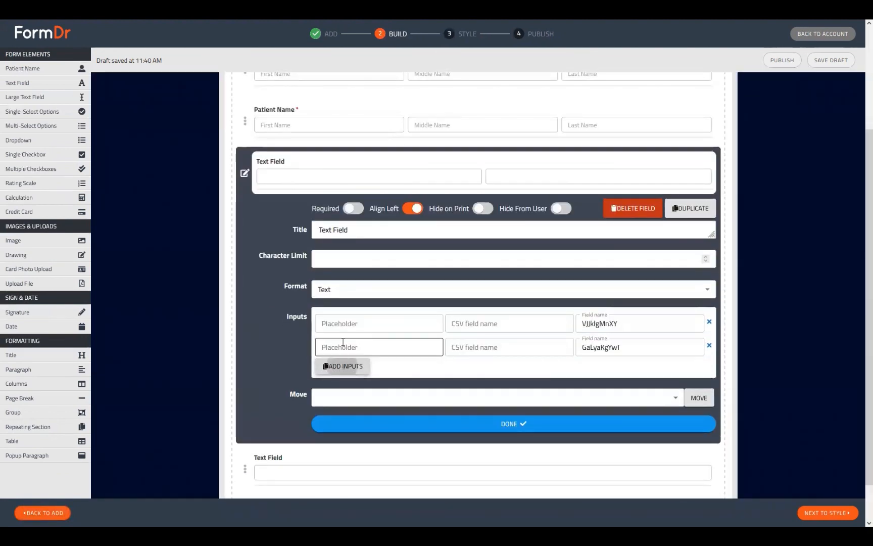
{"action": "left_click", "coordinate": [343, 366]}
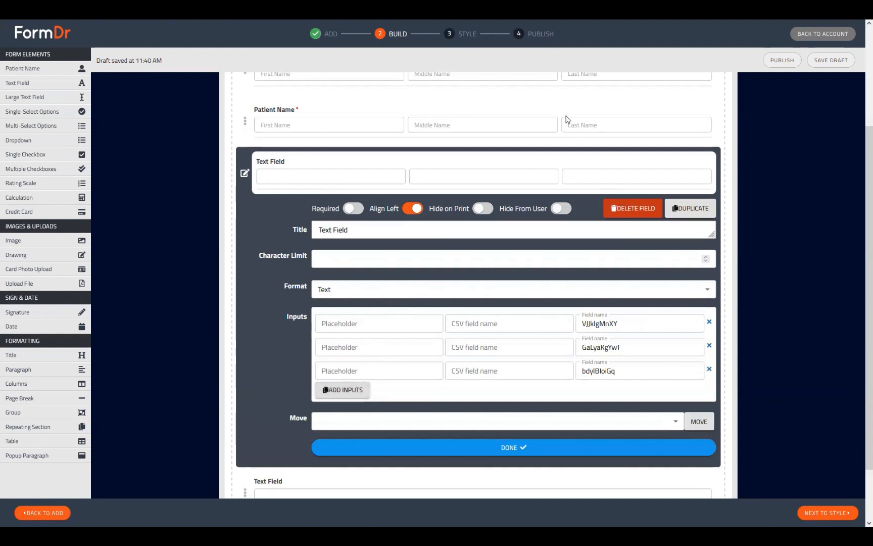
{"action": "left_click", "coordinate": [349, 208]}
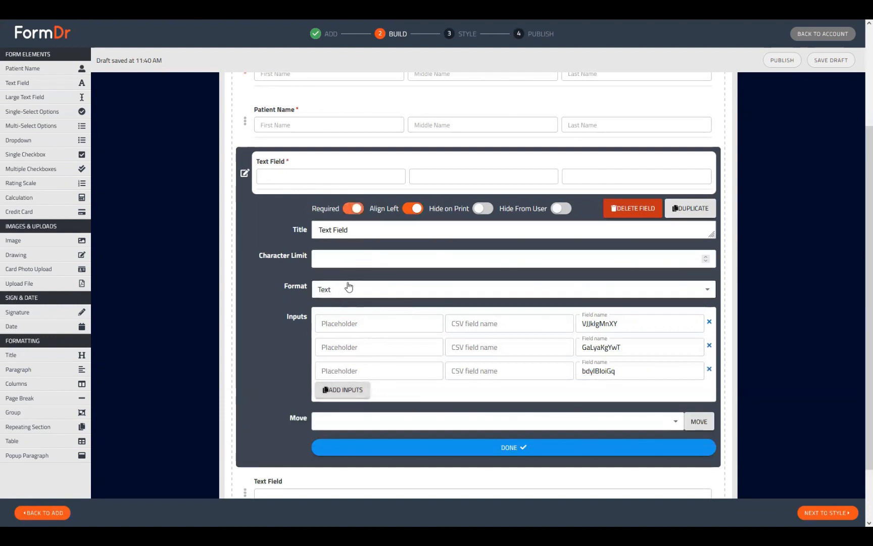
{"action": "left_click", "coordinate": [353, 208]}
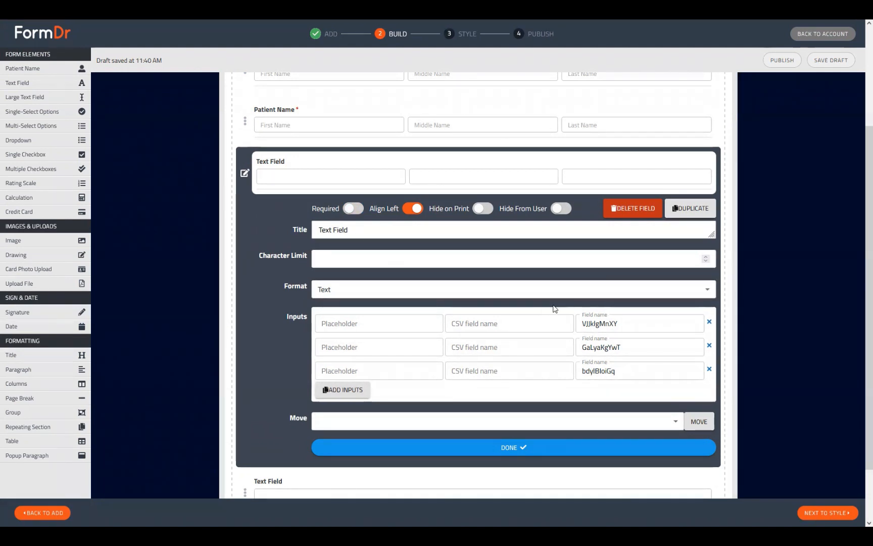
Open the second text field's settings to compare its inputs, then close it
{"action": "scroll", "coordinate": [554, 332], "scroll_direction": "down", "scroll_amount": 1}
{"action": "scroll", "coordinate": [553, 331], "scroll_direction": "down", "scroll_amount": 2}
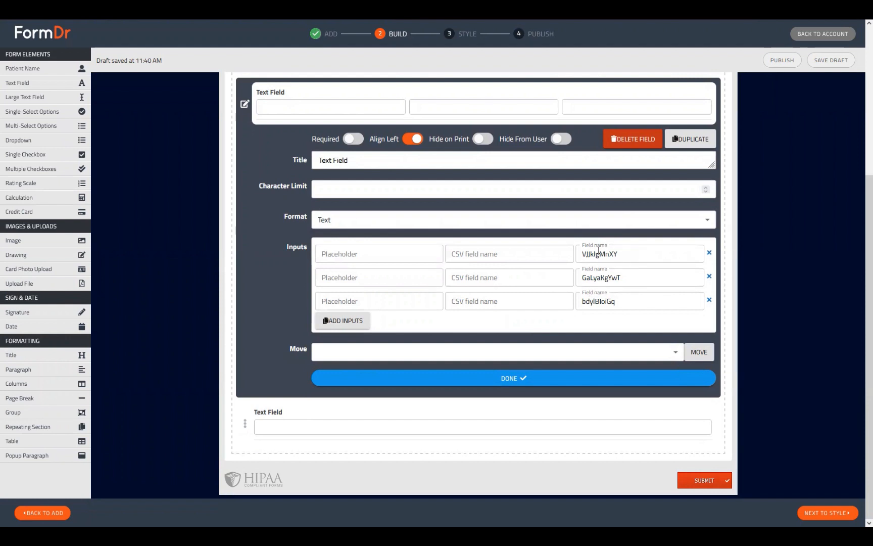
{"action": "left_click", "coordinate": [247, 423]}
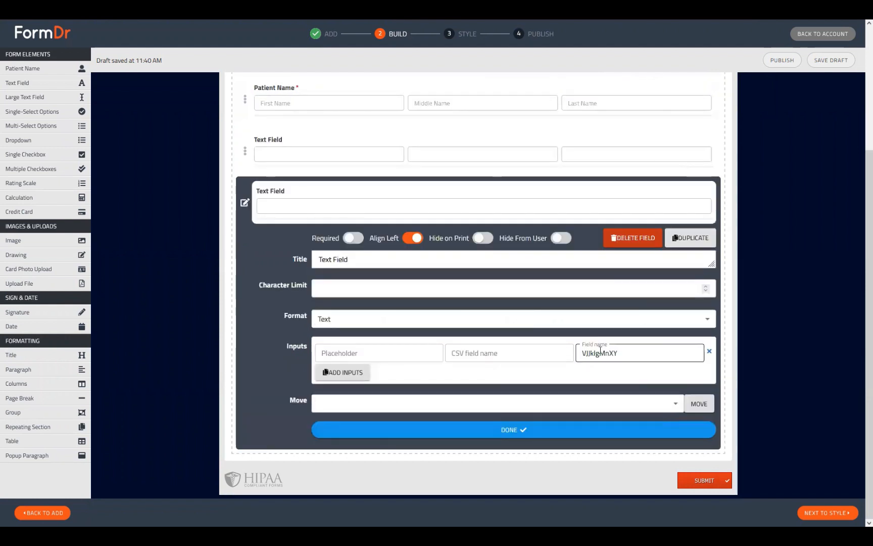
{"action": "left_click", "coordinate": [245, 202]}
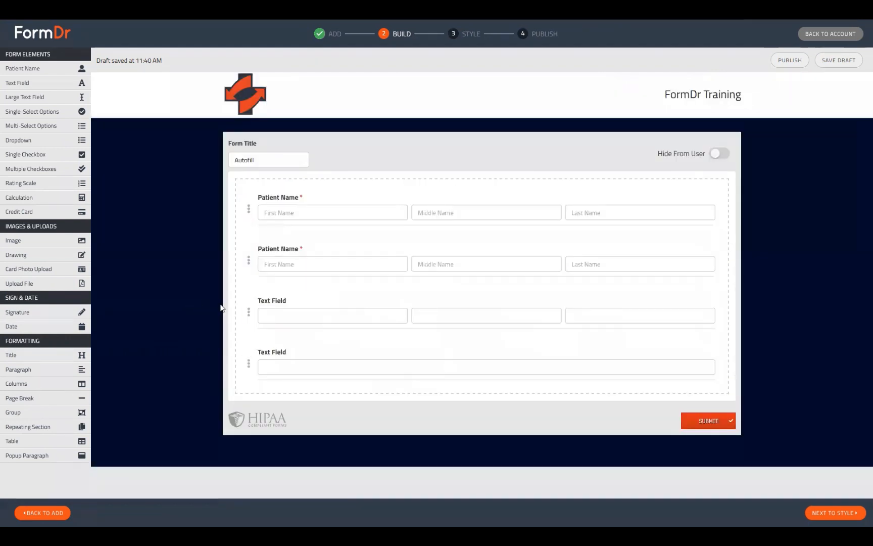
Reopen the three-input text field and set its title to Address
{"action": "left_click", "coordinate": [247, 313]}
{"action": "scroll", "coordinate": [633, 423], "scroll_direction": "down", "scroll_amount": 2}
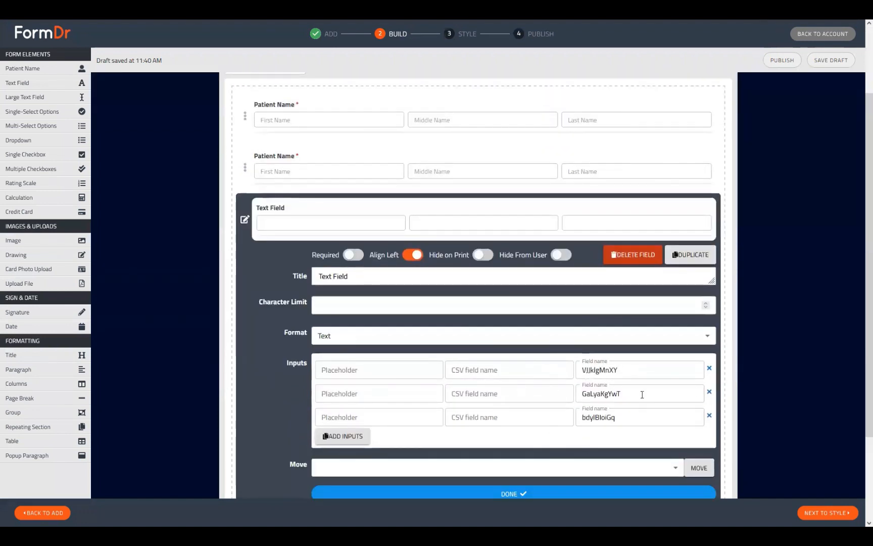
{"action": "left_click_drag", "start_coordinate": [620, 373], "coordinate": [548, 370]}
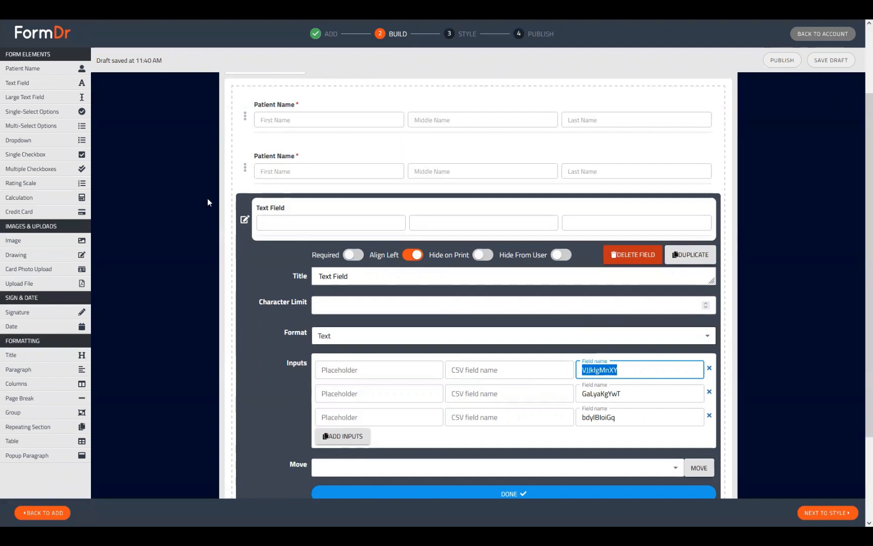
{"action": "left_click_drag", "start_coordinate": [356, 276], "coordinate": [221, 282]}
{"action": "type", "text": "Address"}
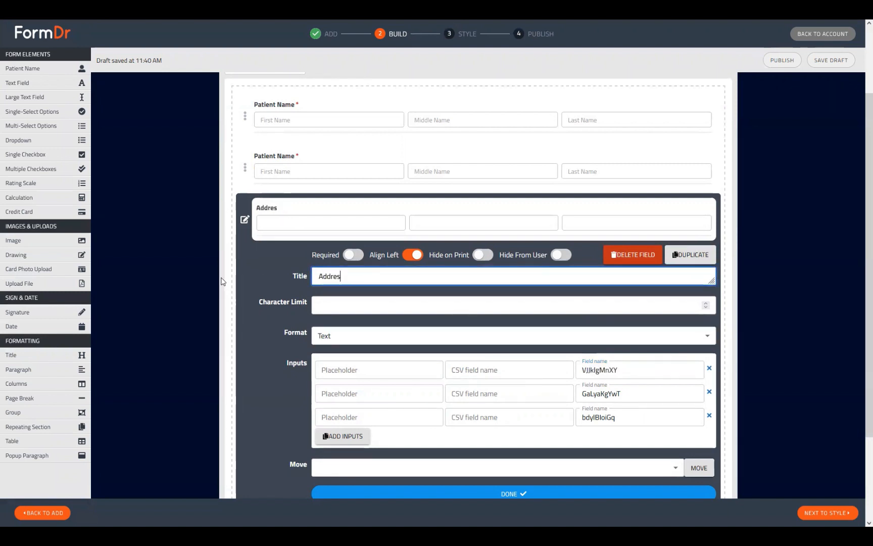
Add a fourth input and set the placeholders to Address, City, State and Zip
{"action": "left_click", "coordinate": [341, 436]}
{"action": "left_click", "coordinate": [352, 369]}
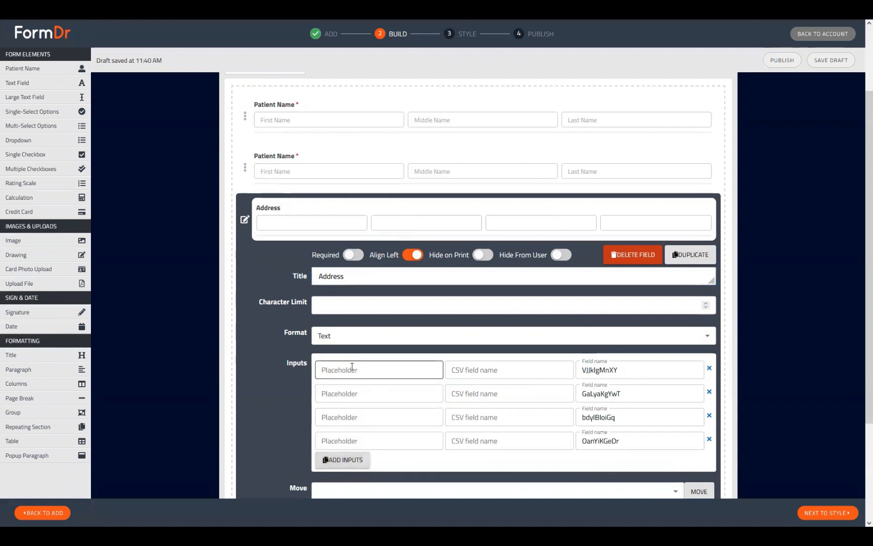
{"action": "type", "text": "Address"}
{"action": "key", "text": "Tab"}
{"action": "key", "text": "Tab"}
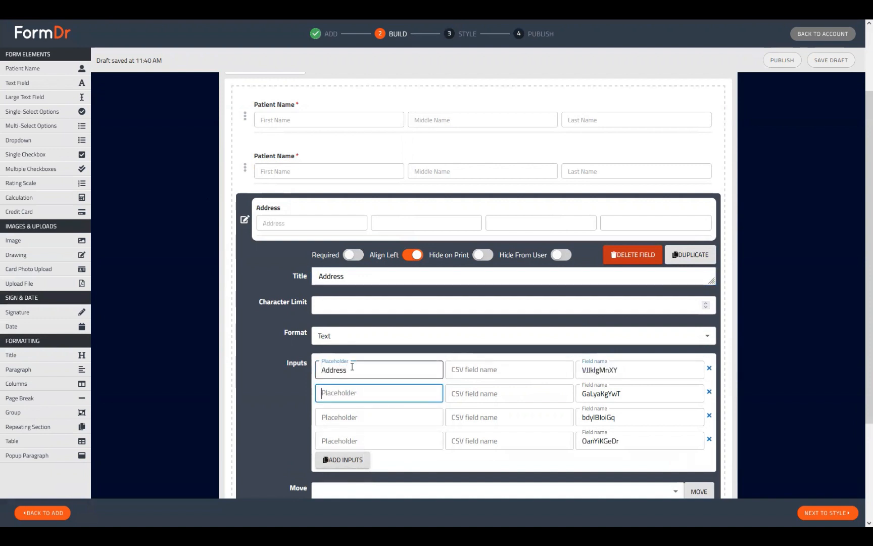
{"action": "type", "text": "City"}
{"action": "key", "text": "Tab"}
{"action": "key", "text": "Tab"}
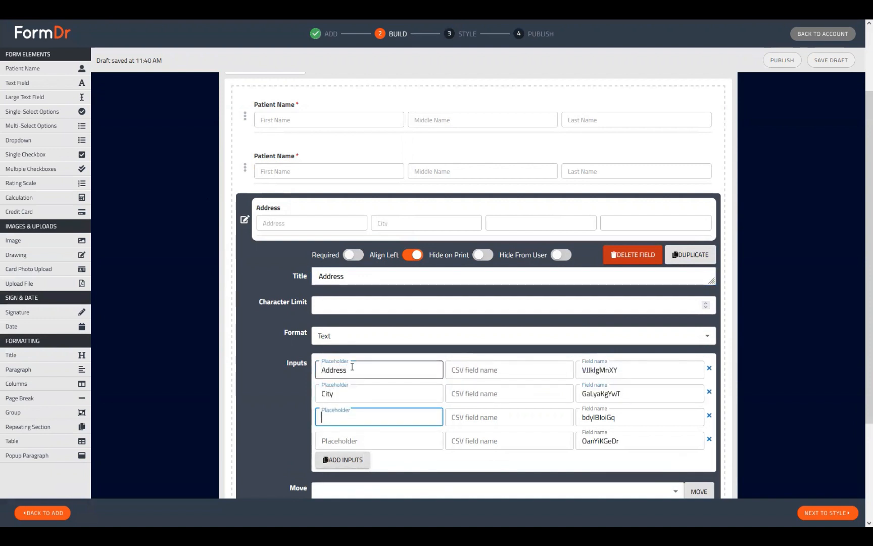
{"action": "type", "text": "State"}
{"action": "key", "text": "Tab"}
{"action": "key", "text": "Tab"}
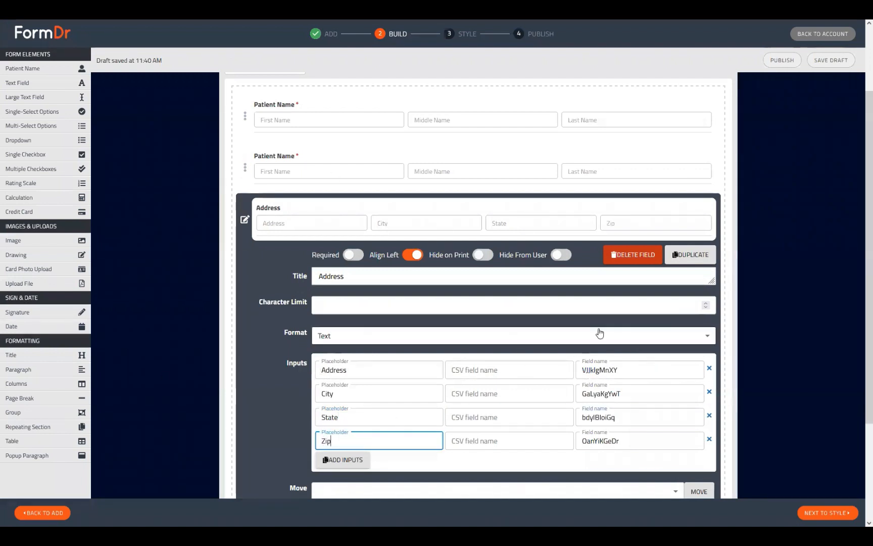
Set the Address input's field name to pAddress
{"action": "left_click_drag", "start_coordinate": [634, 369], "coordinate": [515, 371]}
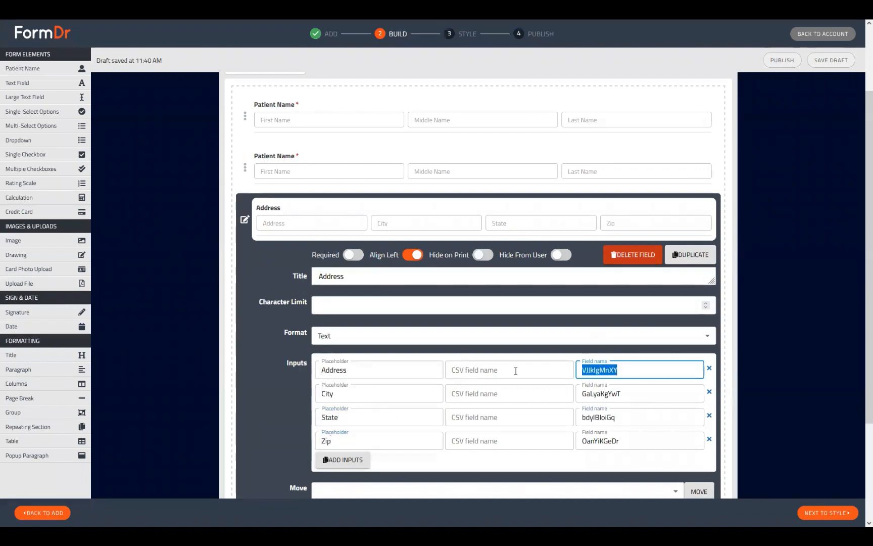
{"action": "type", "text": "p"}
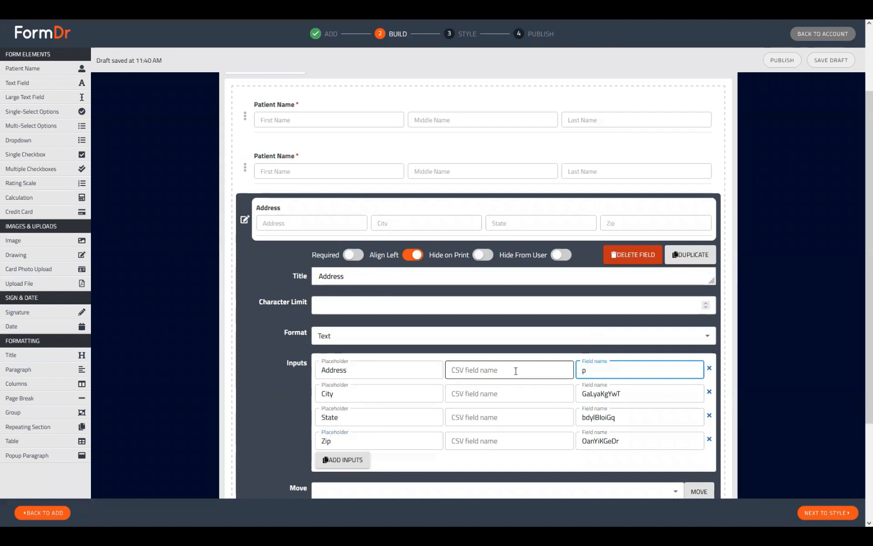
{"action": "type", "text": "Address"}
{"action": "key", "text": "Tab"}
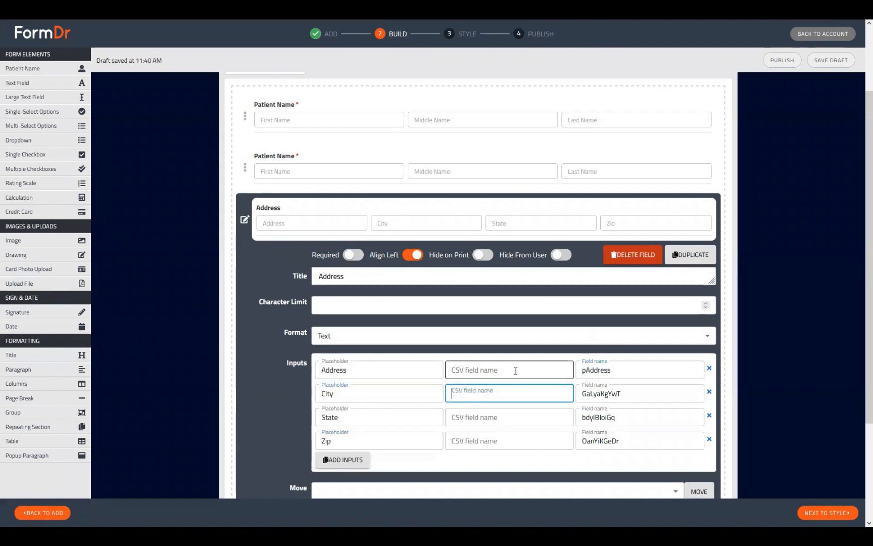
Set the City, State and Zip inputs' field names to pCity, pState and pZip
{"action": "key", "text": "Tab"}
{"action": "type", "text": "pCity"}
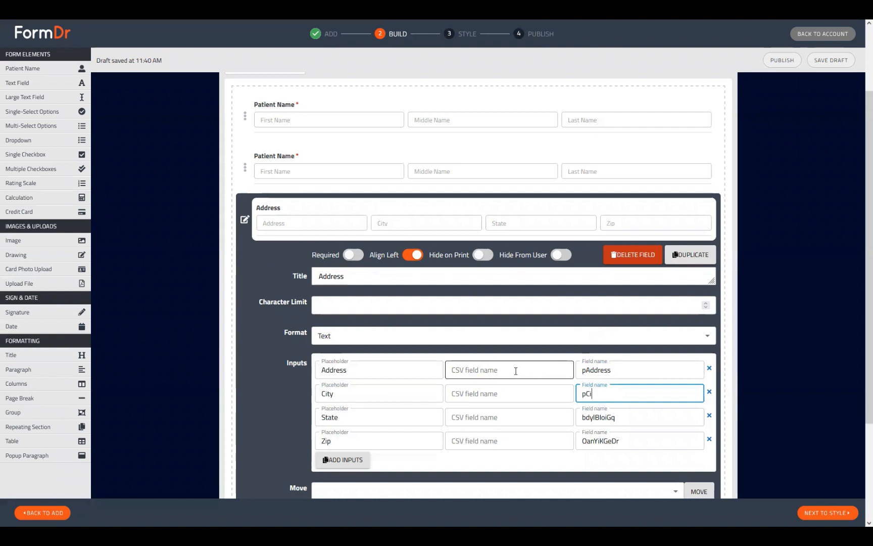
{"action": "key", "text": "Tab"}
{"action": "key", "text": "Tab"}
{"action": "key", "text": "Tab"}
{"action": "type", "text": "pS"}
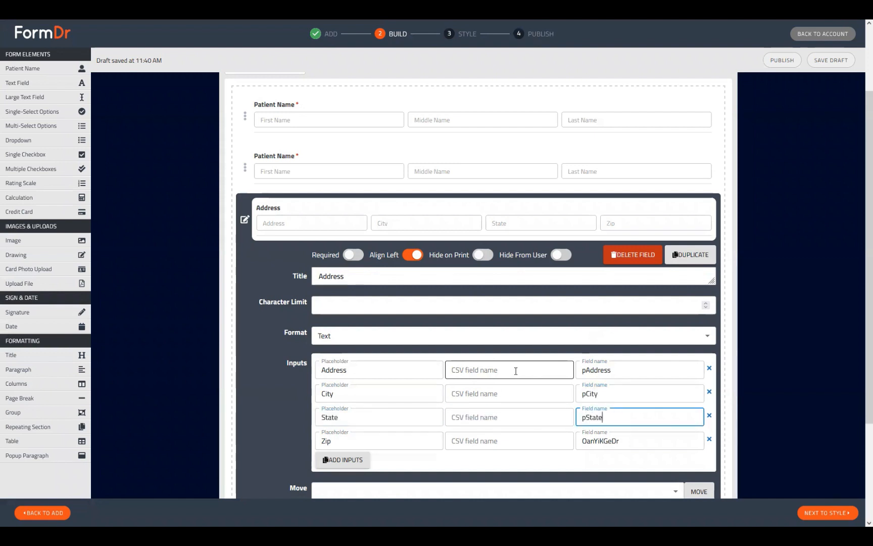
{"action": "key", "text": "Tab"}
{"action": "key", "text": "Tab"}
{"action": "key", "text": "Tab"}
{"action": "type", "text": "p"}
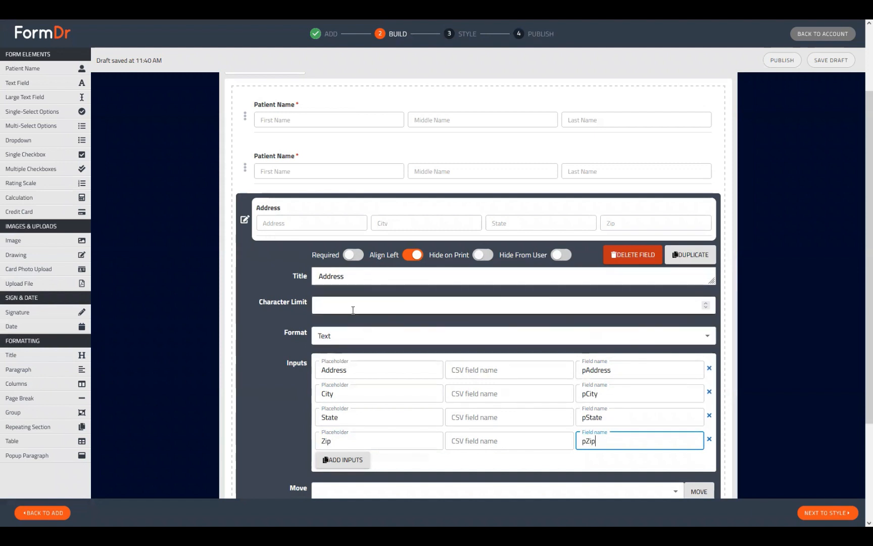
Rename the four Address inputs' field names to p1, p2, p3 and p4
{"action": "scroll", "coordinate": [126, 148], "scroll_direction": "up", "scroll_amount": 2}
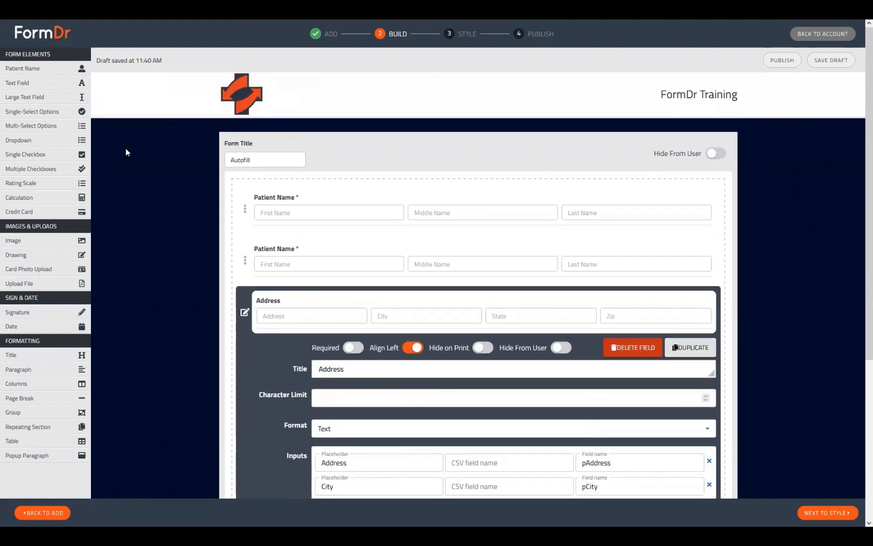
{"action": "scroll", "coordinate": [291, 335], "scroll_direction": "down", "scroll_amount": 3}
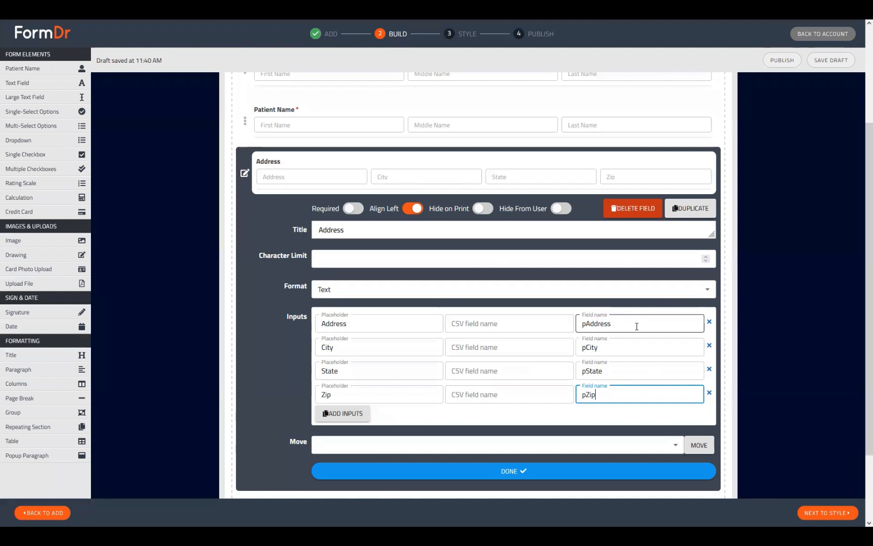
{"action": "left_click_drag", "start_coordinate": [608, 323], "coordinate": [588, 347]}
{"action": "type", "text": "1"}
{"action": "type", "text": "2"}
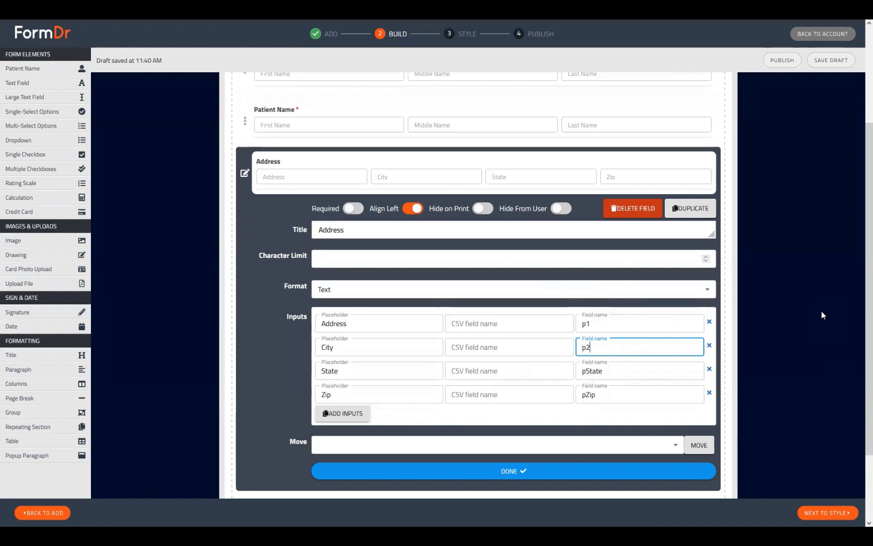
{"action": "left_click", "coordinate": [658, 364]}
{"action": "key", "text": "ctrl+a"}
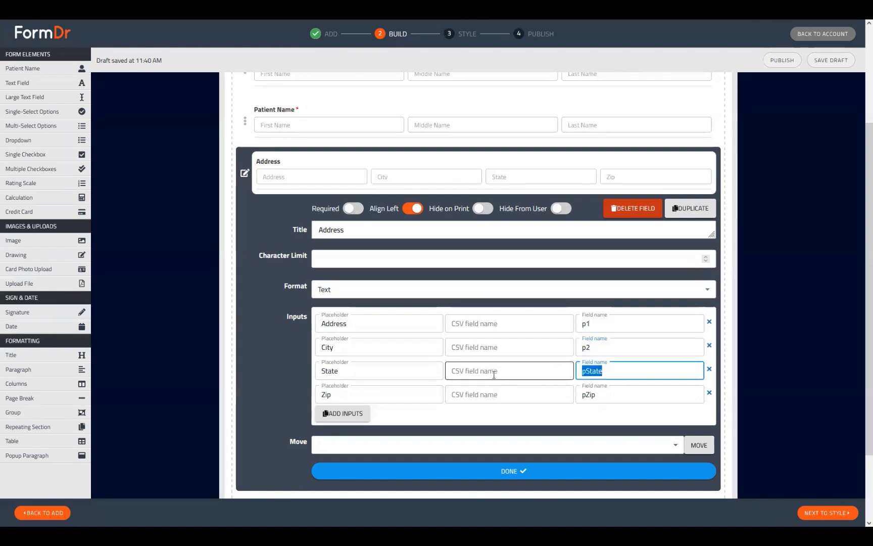
{"action": "type", "text": "p"}
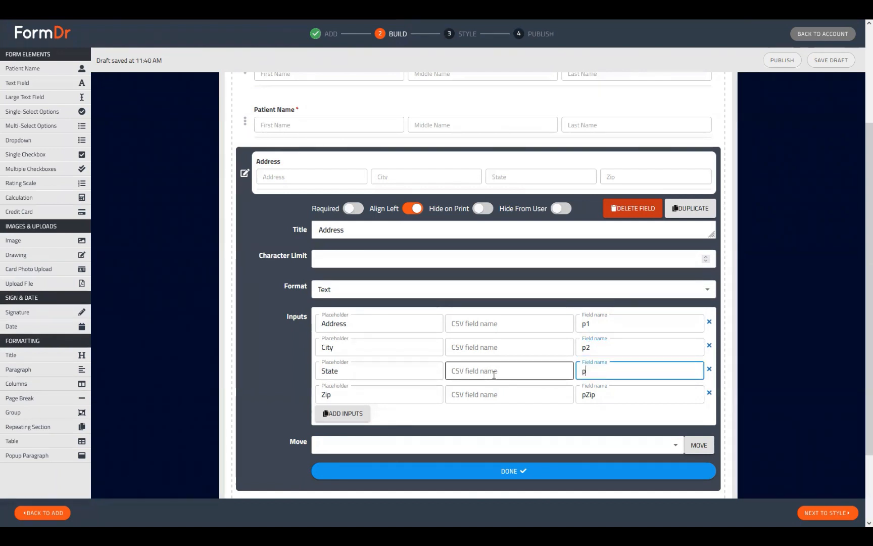
{"action": "type", "text": "3"}
{"action": "left_click", "coordinate": [609, 394]}
{"action": "key", "text": "ctrl+a"}
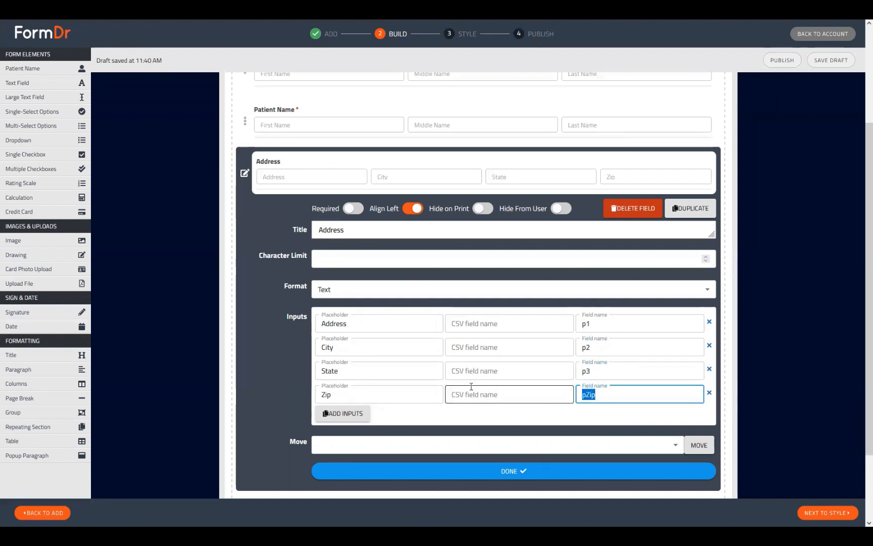
{"action": "type", "text": "p4"}
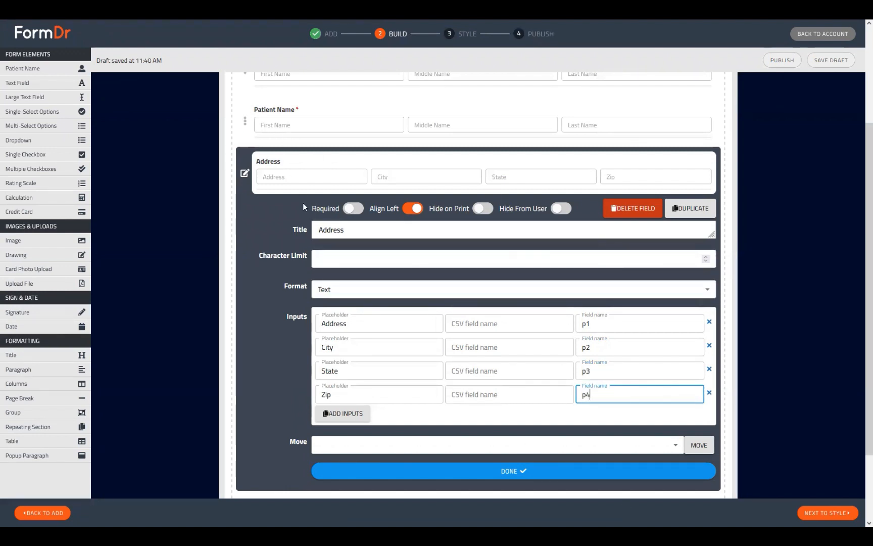
Close the Address settings and place the new text field inside a Columns block above the Address field
{"action": "left_click", "coordinate": [245, 174]}
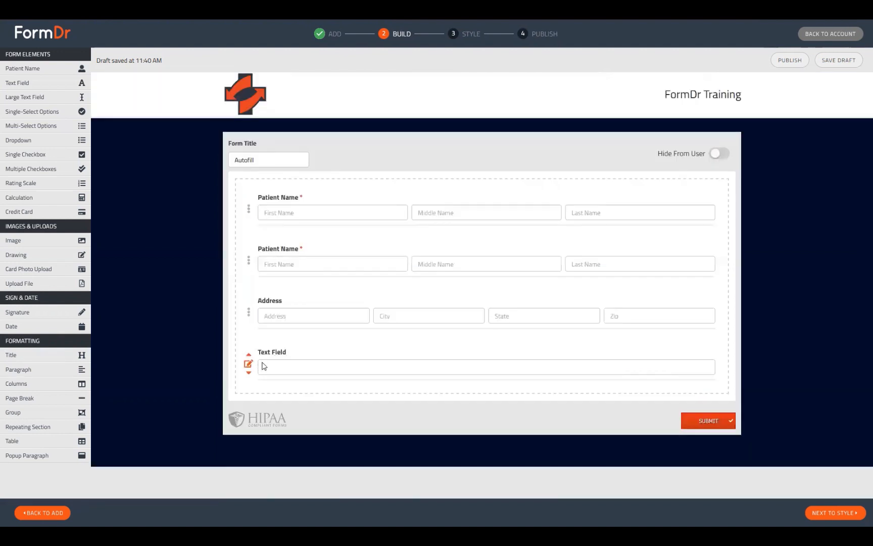
{"action": "left_click_drag", "start_coordinate": [289, 359], "coordinate": [297, 308]}
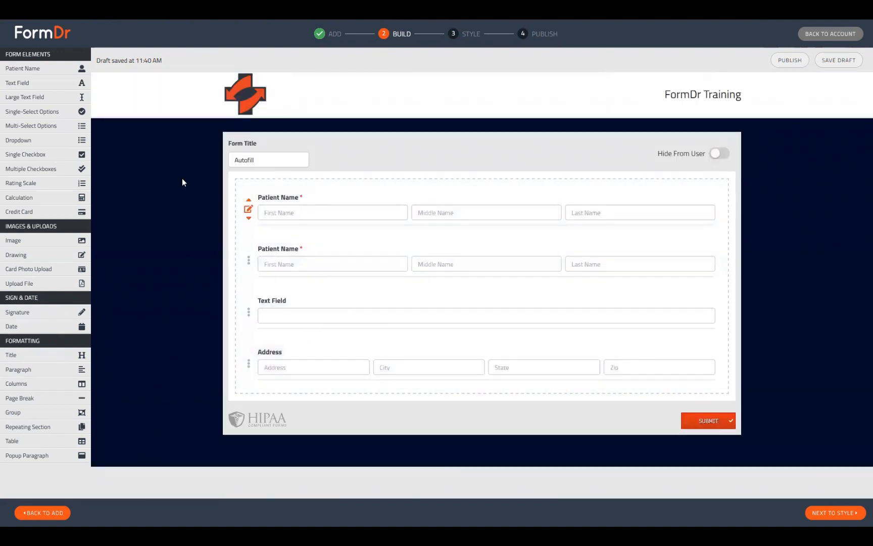
{"action": "left_click_drag", "start_coordinate": [33, 386], "coordinate": [295, 303]}
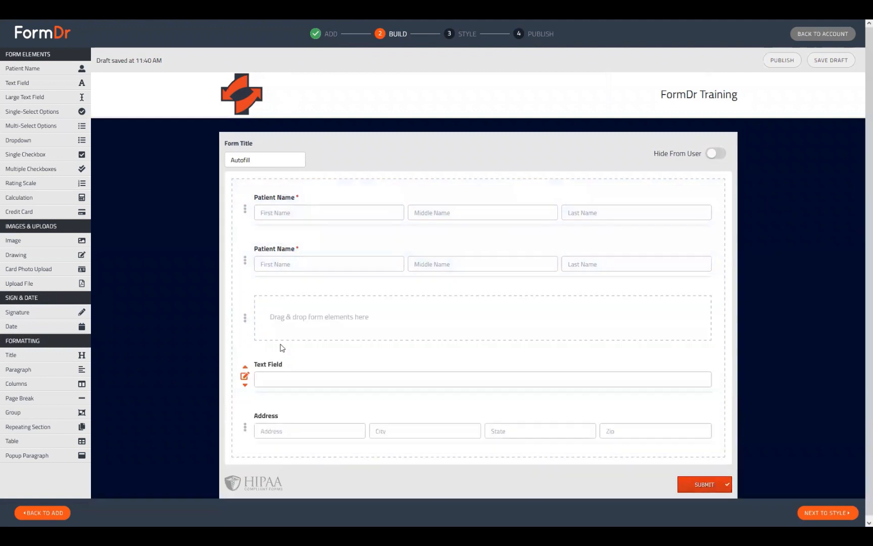
{"action": "left_click_drag", "start_coordinate": [307, 357], "coordinate": [325, 330]}
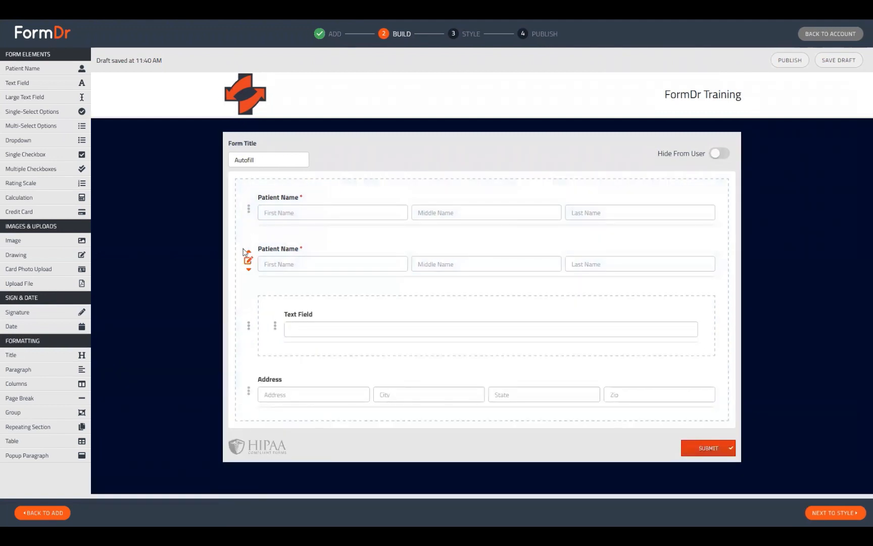
Delete the duplicate second Patient Name field
{"action": "left_click", "coordinate": [248, 260]}
{"action": "left_click", "coordinate": [667, 292]}
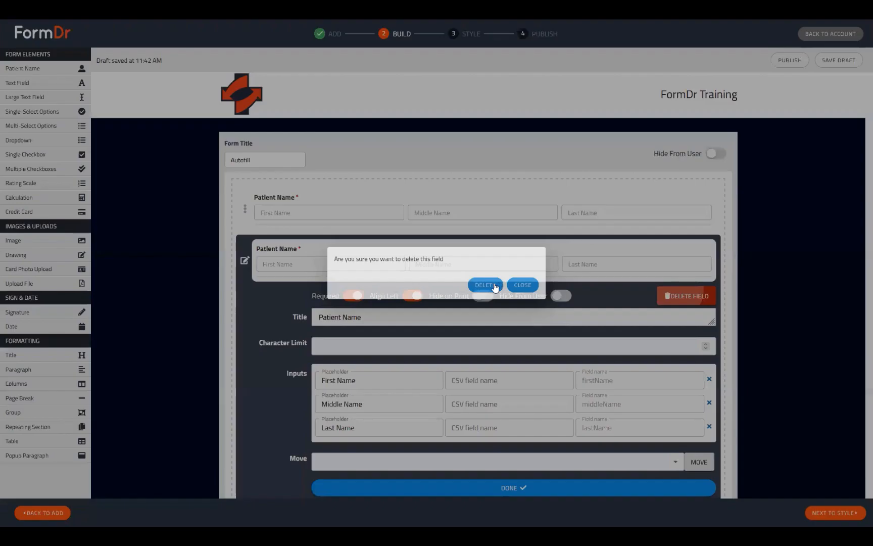
{"action": "left_click", "coordinate": [493, 284]}
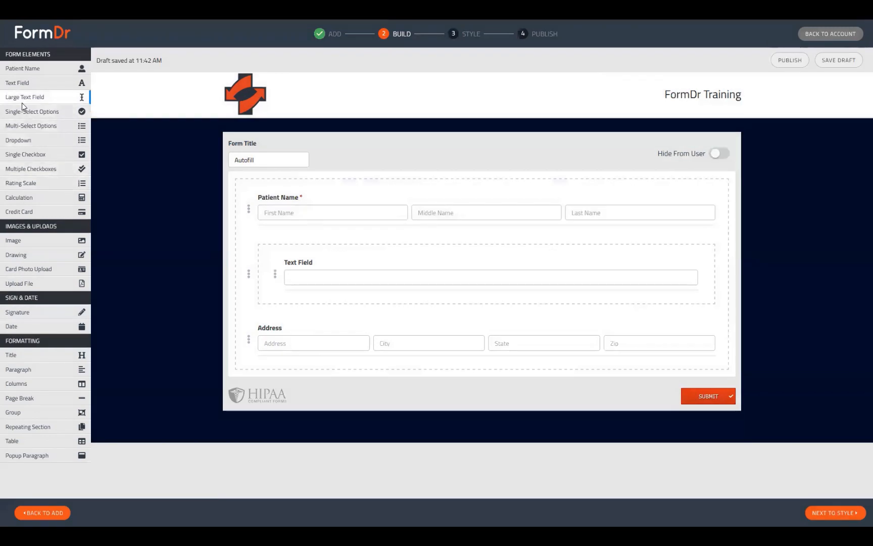
Add a second text field to the columns block and title the first one SSN with placeholder #
{"action": "left_click_drag", "start_coordinate": [26, 85], "coordinate": [337, 302]}
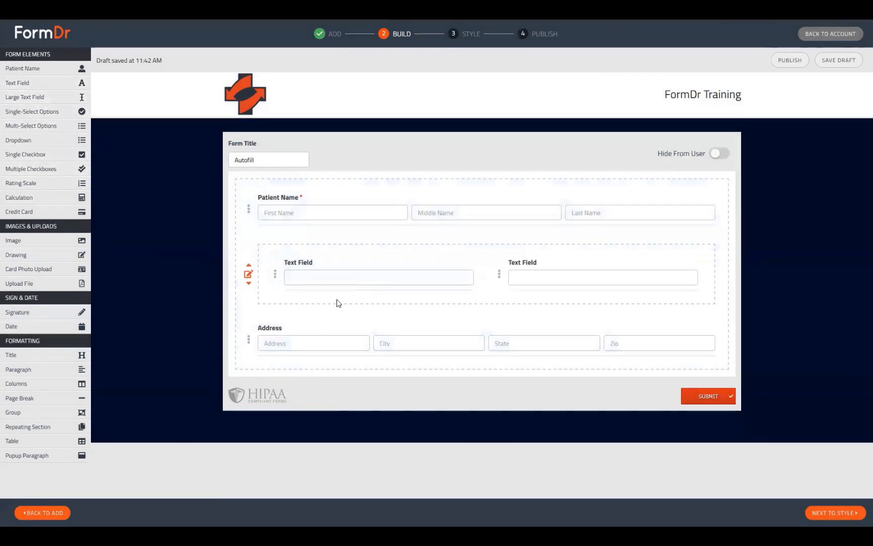
{"action": "left_click", "coordinate": [273, 274]}
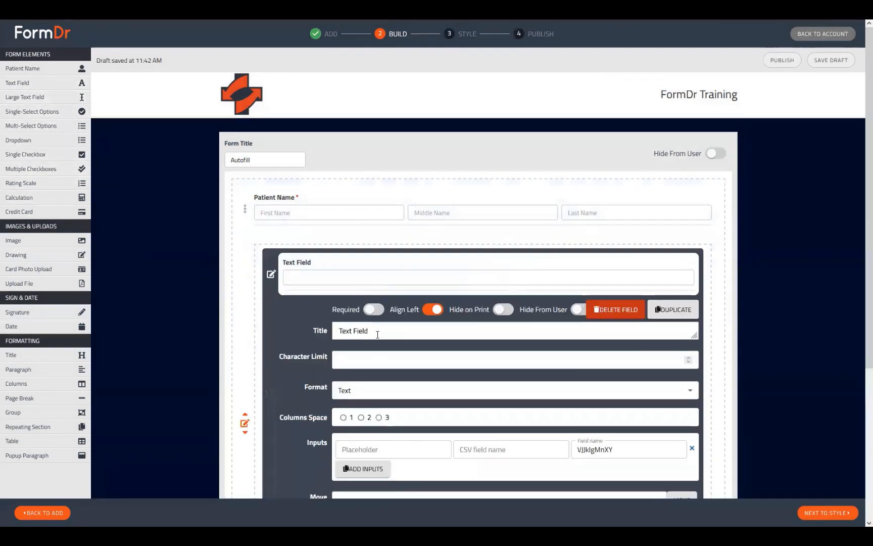
{"action": "key", "text": "ctrl+a"}
{"action": "type", "text": "SSN"}
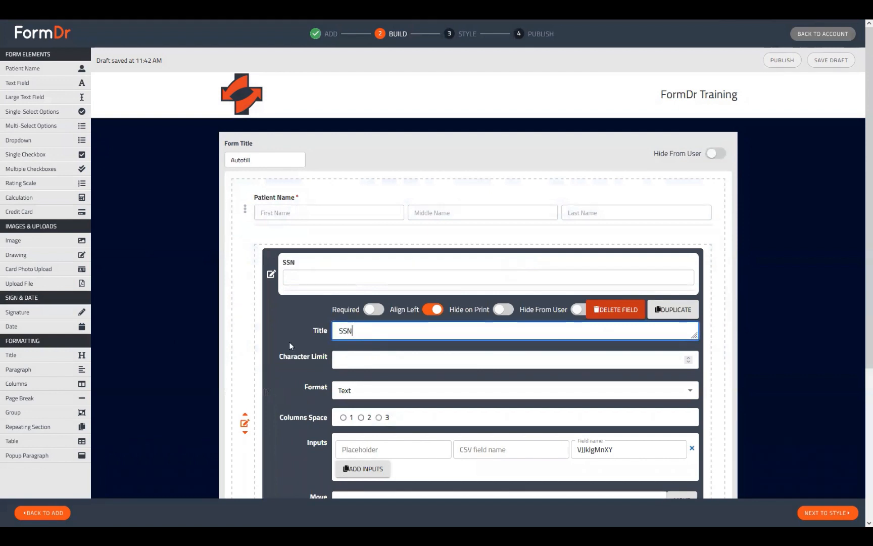
{"action": "left_click", "coordinate": [386, 449]}
{"action": "type", "text": "#"}
Set the SSN field's field name to pSsn and close its settings
{"action": "double_click", "coordinate": [619, 446]}
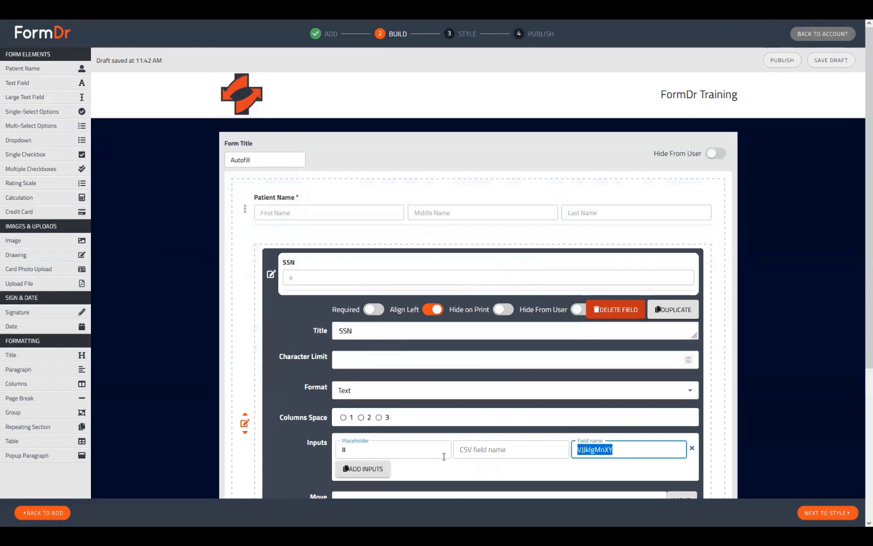
{"action": "type", "text": "pSSN"}
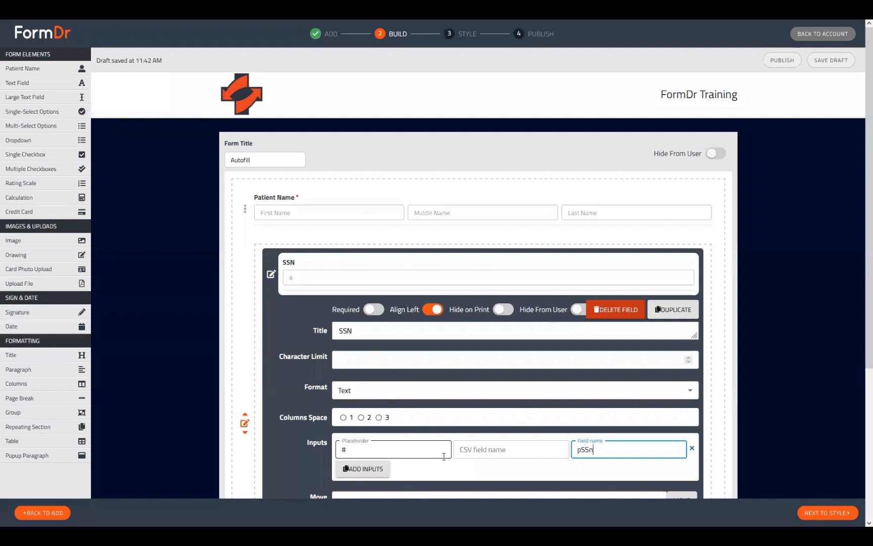
{"action": "key", "text": "BackSpace"}
{"action": "key", "text": "BackSpace"}
{"action": "type", "text": "sn"}
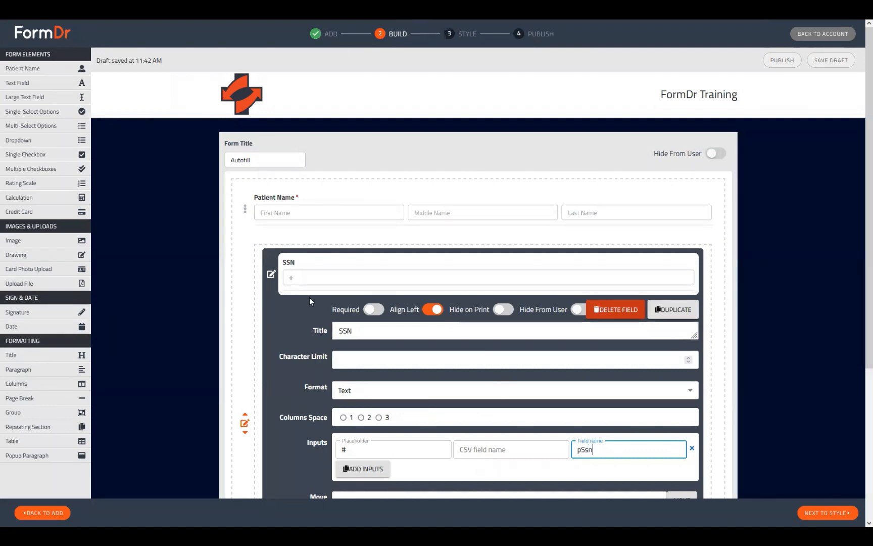
{"action": "left_click", "coordinate": [270, 274]}
Open the second text field in the columns block and set its title to Email Address
{"action": "left_click", "coordinate": [499, 275]}
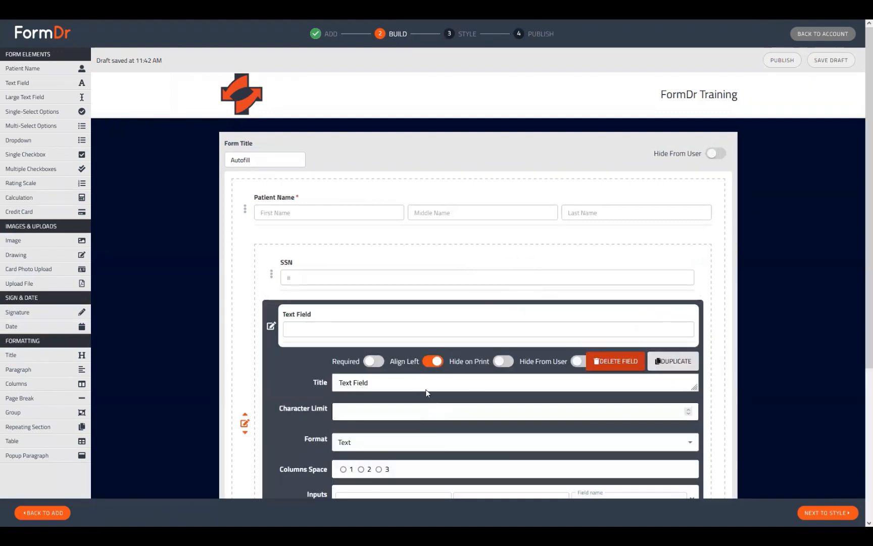
{"action": "key", "text": "ctrl+a"}
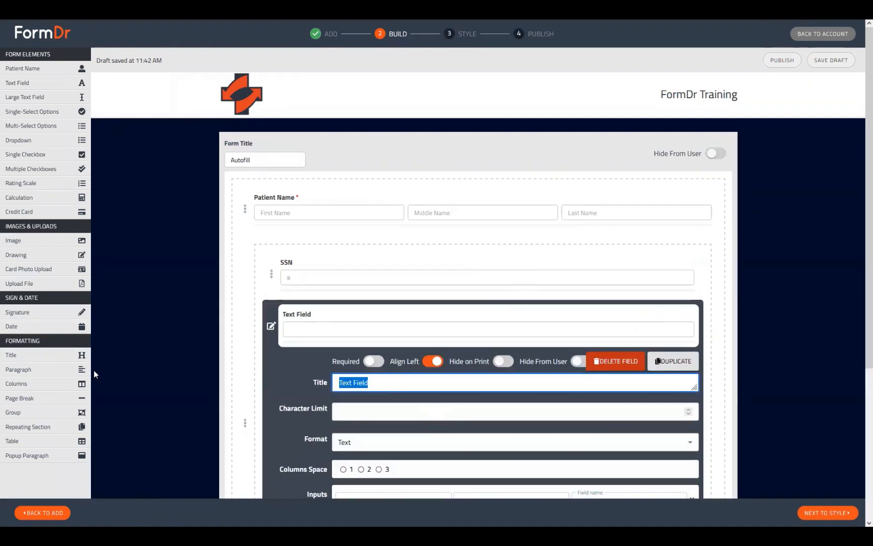
{"action": "type", "text": "Email"}
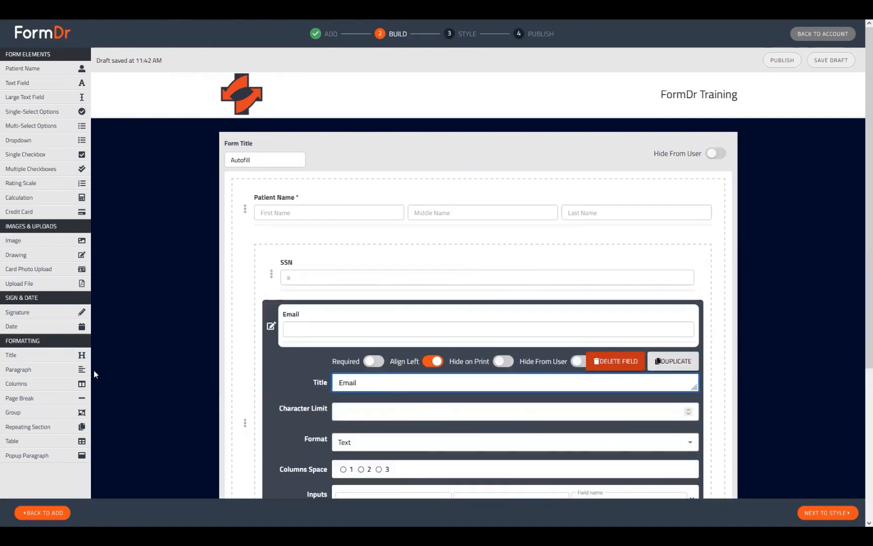
{"action": "type", "text": " Address"}
Set the Email Address field name to pEmail and its placeholder to @, then finish editing
{"action": "scroll", "coordinate": [193, 380], "scroll_direction": "down", "scroll_amount": 2}
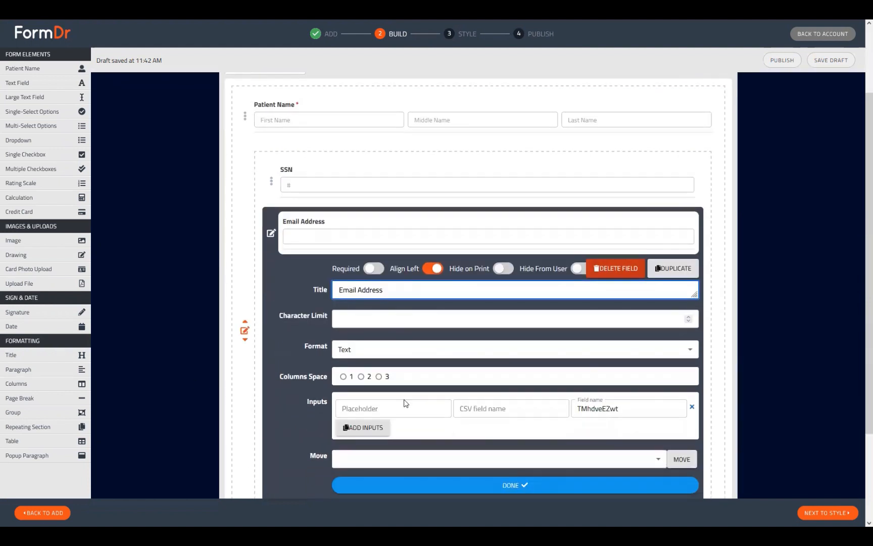
{"action": "left_click_drag", "start_coordinate": [637, 407], "coordinate": [475, 400]}
{"action": "type", "text": "p"}
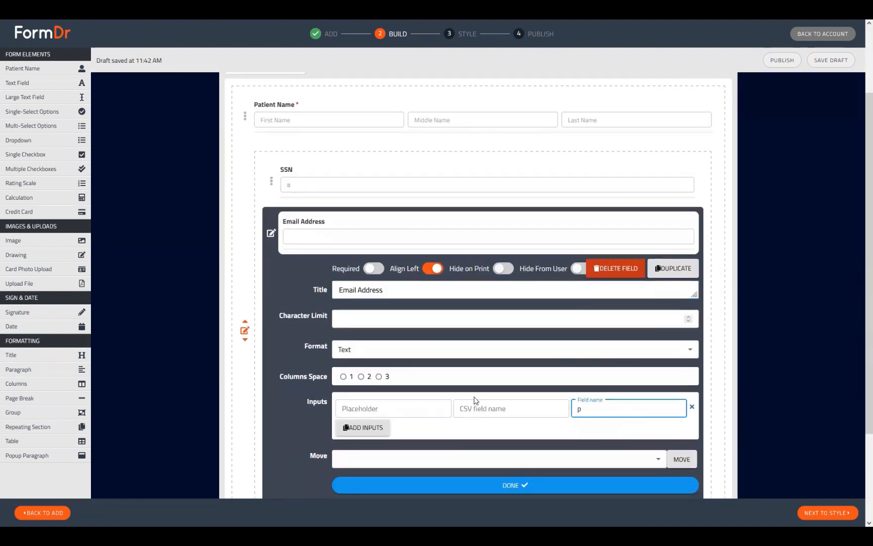
{"action": "type", "text": "Email"}
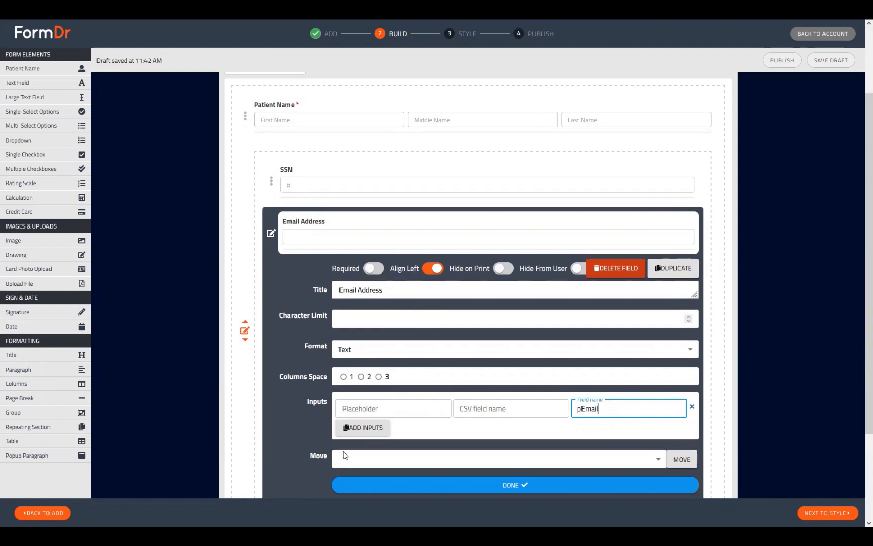
{"action": "left_click", "coordinate": [393, 407]}
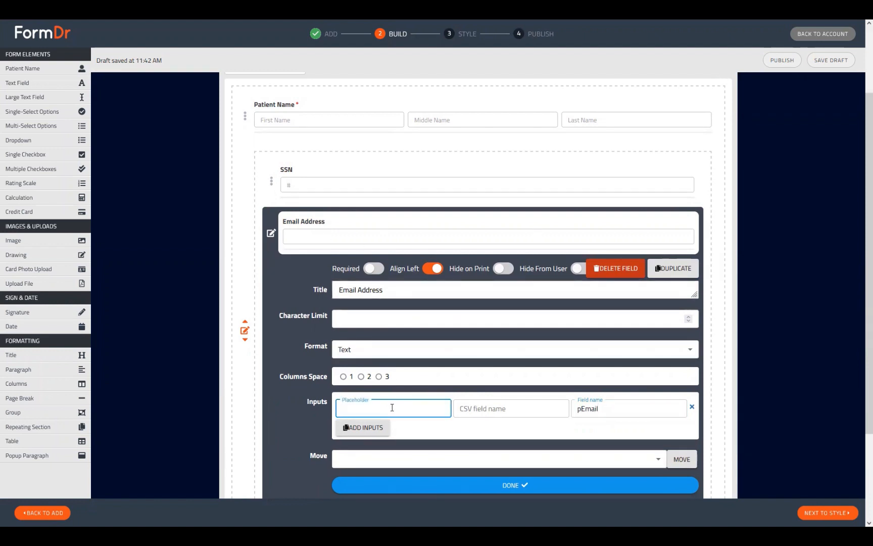
{"action": "type", "text": "@"}
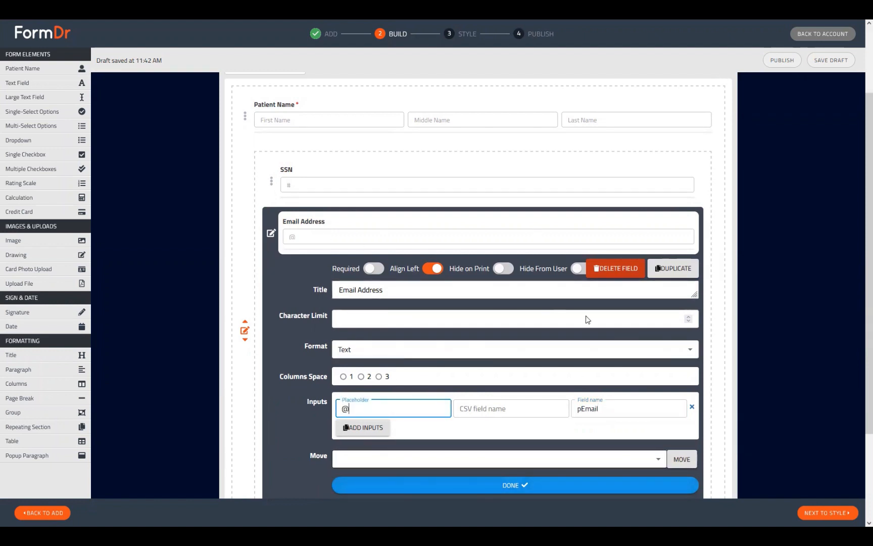
{"action": "left_click", "coordinate": [484, 480]}
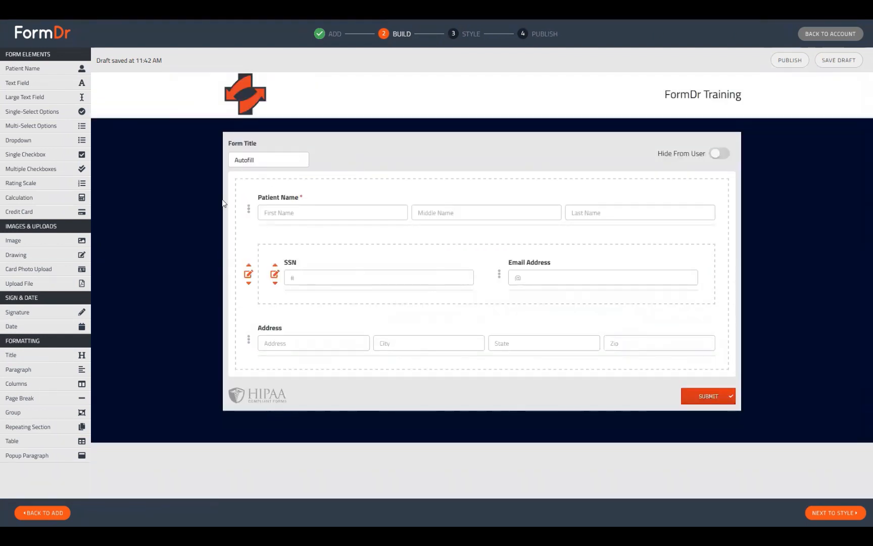
Add a Paragraph element below the address and replace its text with [firstName] [lastName]
{"action": "left_click", "coordinate": [18, 372]}
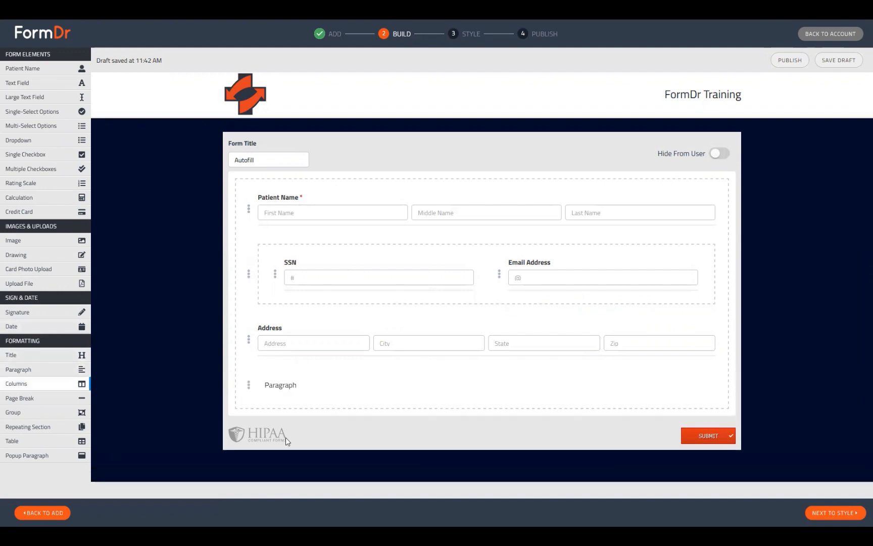
{"action": "left_click", "coordinate": [248, 385]}
{"action": "left_click_drag", "start_coordinate": [413, 422], "coordinate": [221, 411]}
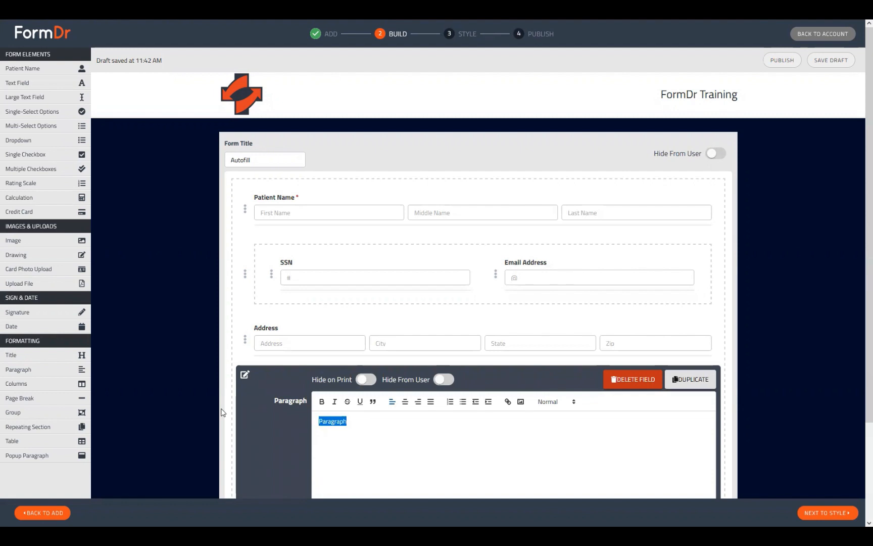
{"action": "key", "text": "BackSpace"}
{"action": "type", "text": "{firstName} {lastName}"}
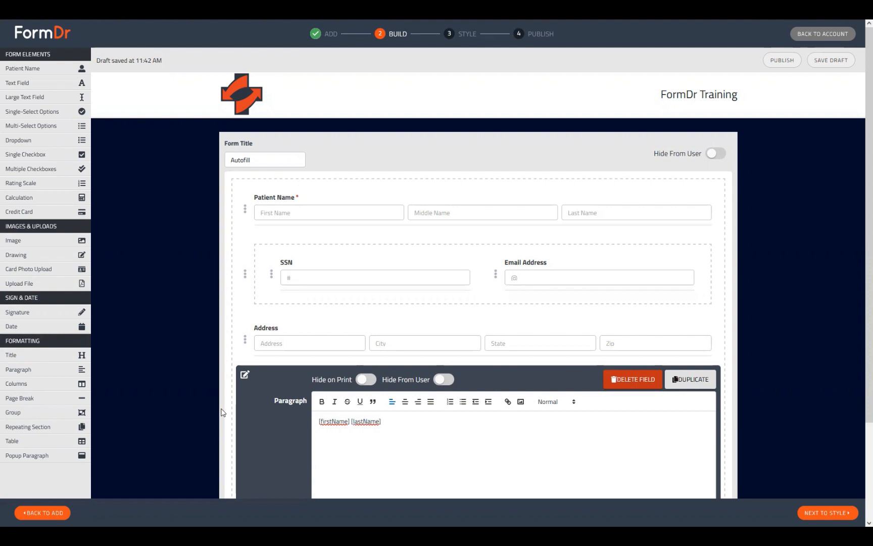
Continue the paragraph with 's Social Security number is [pSsn] and their email address is
{"action": "key", "text": "BackSpace"}
{"action": "type", "text": "'s Social Security number is ["}
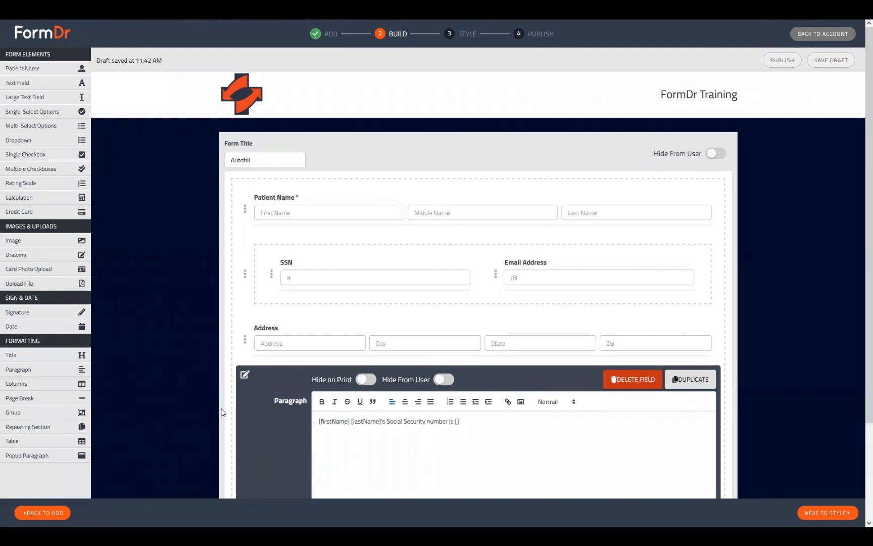
{"action": "type", "text": "is {pSsn] and their email address is"}
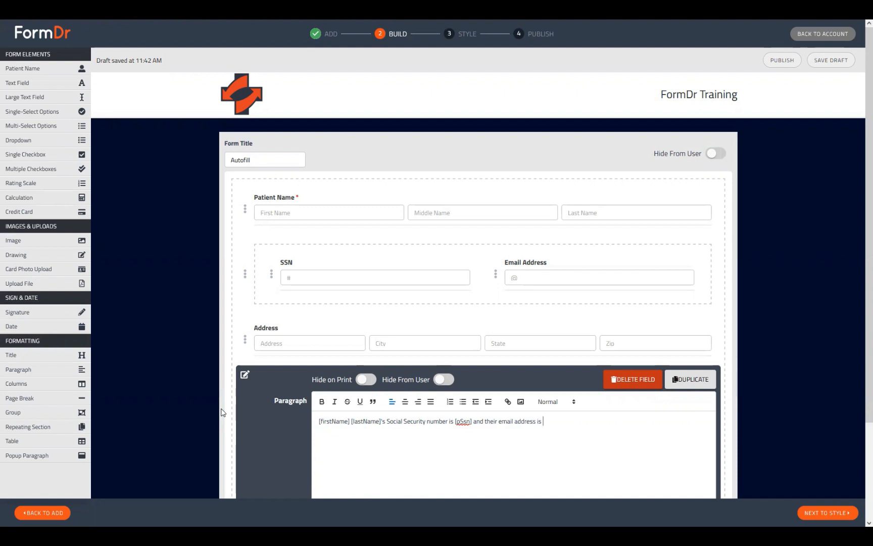
{"action": "type", "text": " [pEmail]. They live at ["}
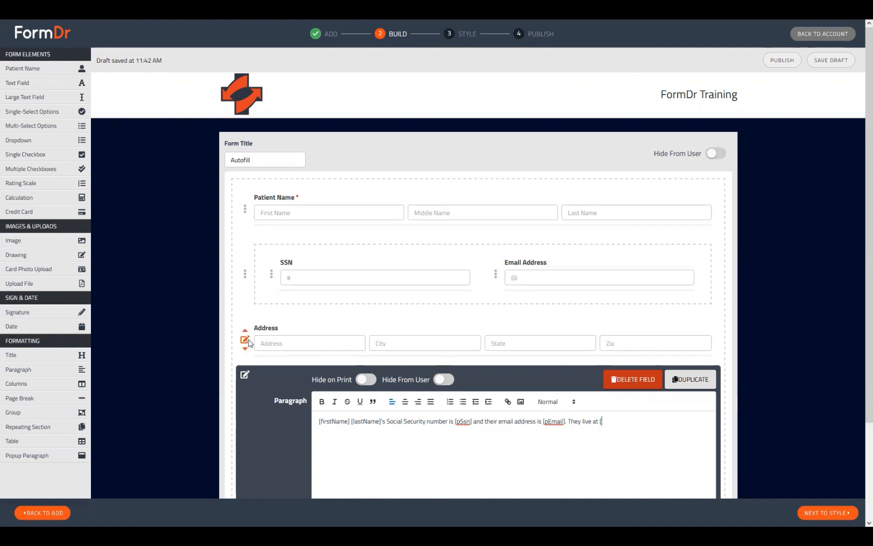
Open the Address field's settings to check its input field names, then close them
{"action": "left_click", "coordinate": [244, 339]}
{"action": "scroll", "coordinate": [436, 424], "scroll_direction": "down", "scroll_amount": 4}
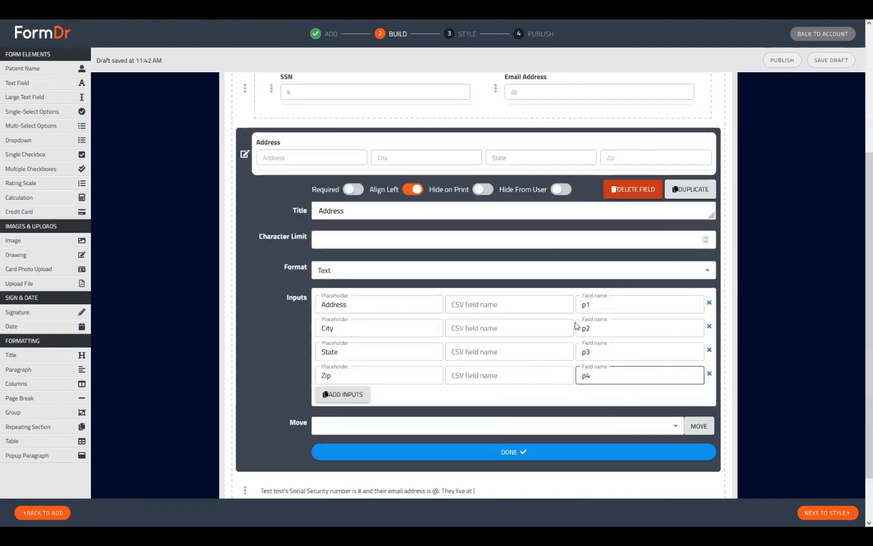
{"action": "left_click", "coordinate": [247, 155]}
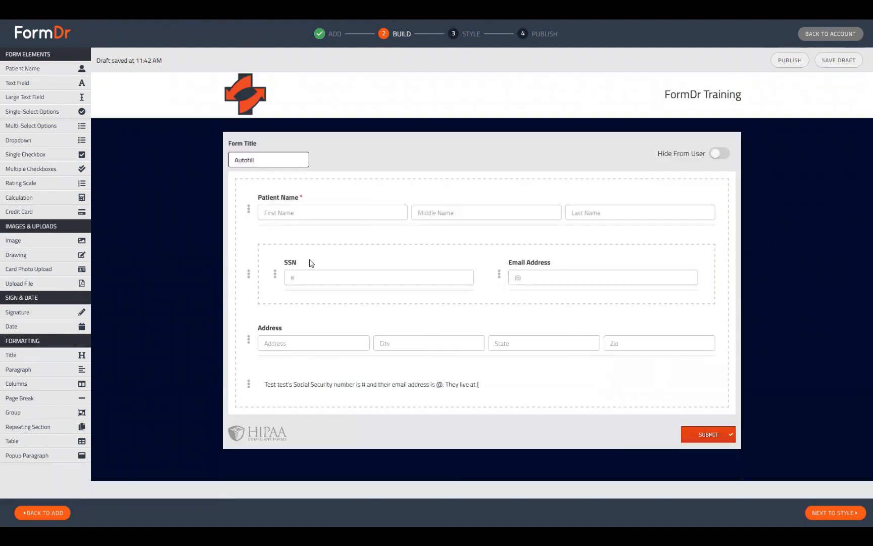
Finish the paragraph with [p1] [p2], [p3] [p4]. and close the paragraph editor
{"action": "left_click", "coordinate": [247, 386]}
{"action": "left_click", "coordinate": [623, 422]}
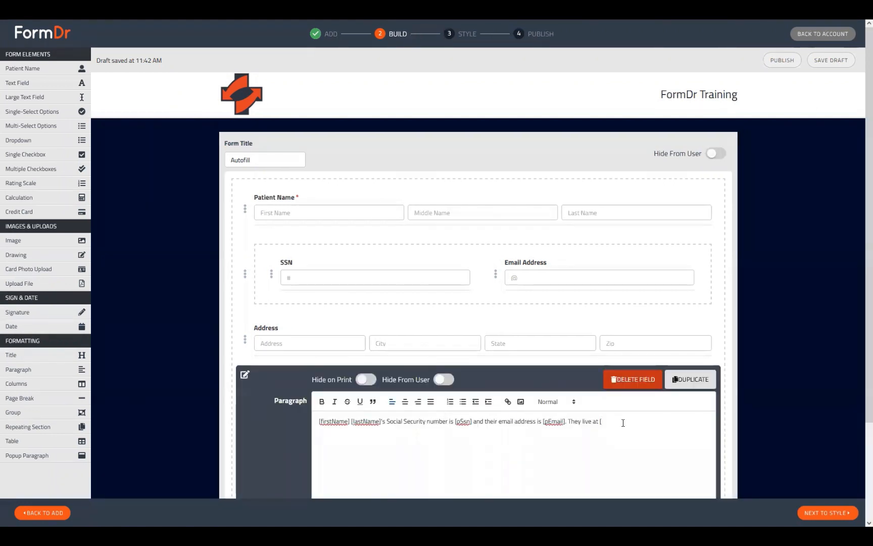
{"action": "type", "text": "p1]."}
{"action": "type", "text": "p"}
{"action": "type", "text": "2"}
{"action": "type", "text": "] [p3] [p4]."}
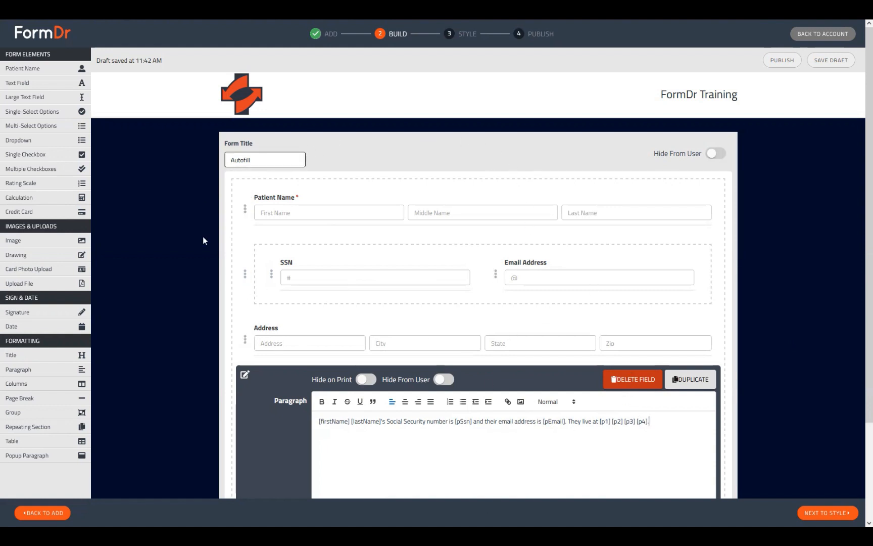
{"action": "scroll", "coordinate": [476, 403], "scroll_direction": "down", "scroll_amount": 2}
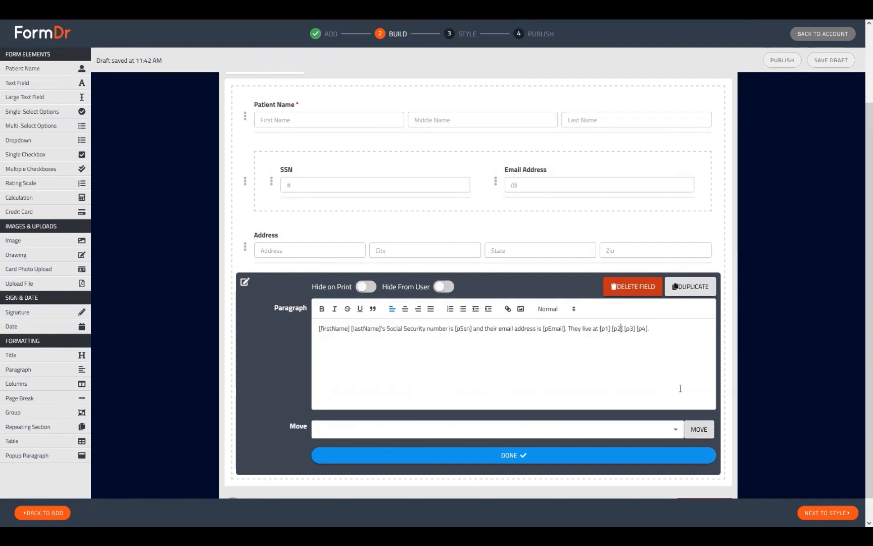
{"action": "type", "text": ","}
{"action": "left_click", "coordinate": [443, 456]}
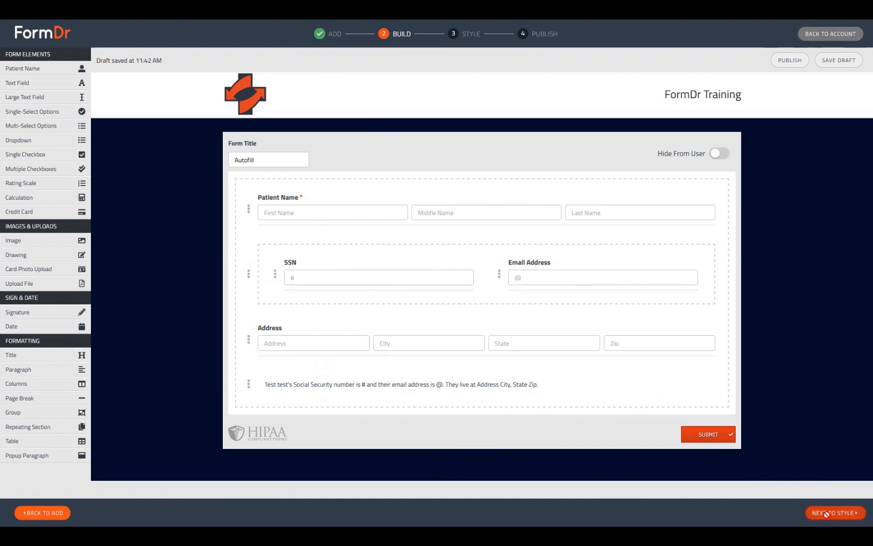
Move on to the Style step and look over the form's preview fields
{"action": "left_click", "coordinate": [809, 511]}
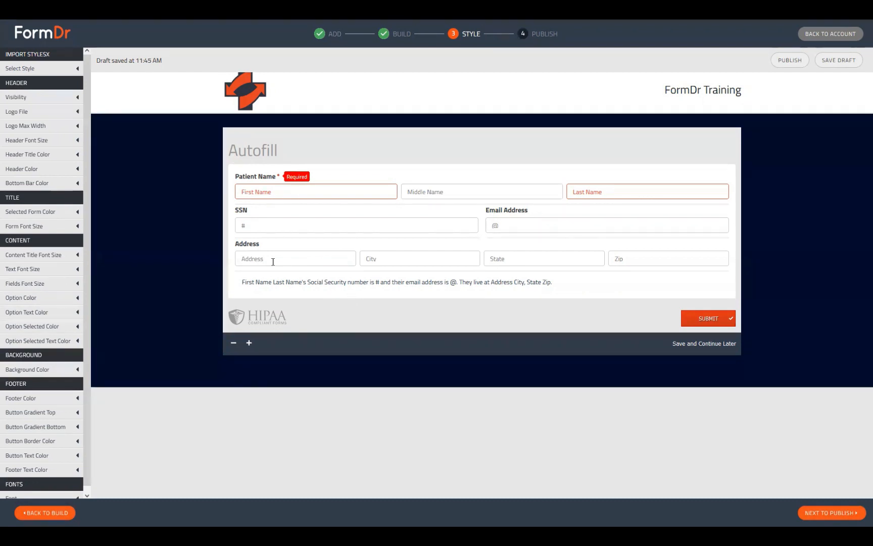
{"action": "left_click", "coordinate": [251, 229]}
{"action": "left_click", "coordinate": [380, 276]}
{"action": "left_click", "coordinate": [514, 226]}
{"action": "left_click", "coordinate": [456, 295]}
{"action": "left_click", "coordinate": [241, 254]}
{"action": "left_click", "coordinate": [383, 264]}
{"action": "left_click", "coordinate": [540, 254]}
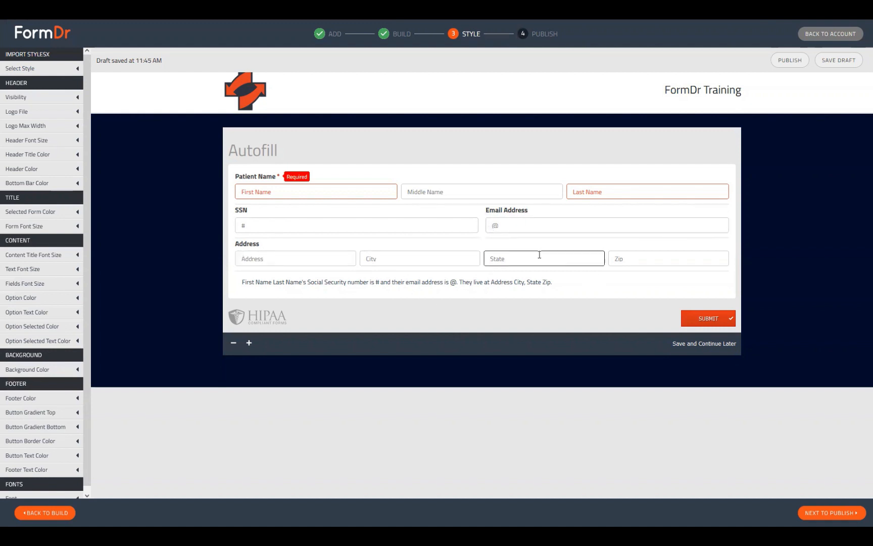
{"action": "left_click", "coordinate": [637, 261]}
Enter a test first name and last name in the preview's Patient Name fields
{"action": "left_click", "coordinate": [229, 178]}
{"action": "left_click", "coordinate": [273, 189]}
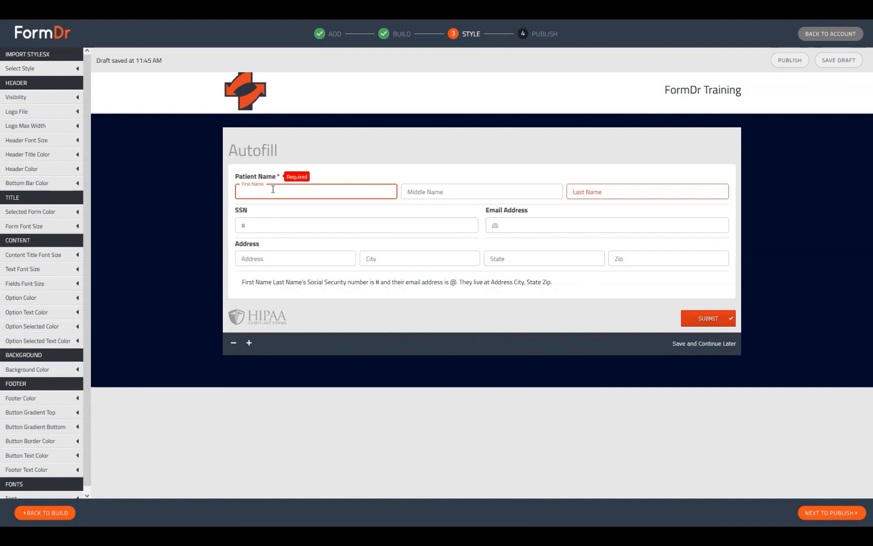
{"action": "type", "text": "Nick"}
{"action": "key", "text": "Tab"}
{"action": "key", "text": "Tab"}
{"action": "type", "text": "Webins"}
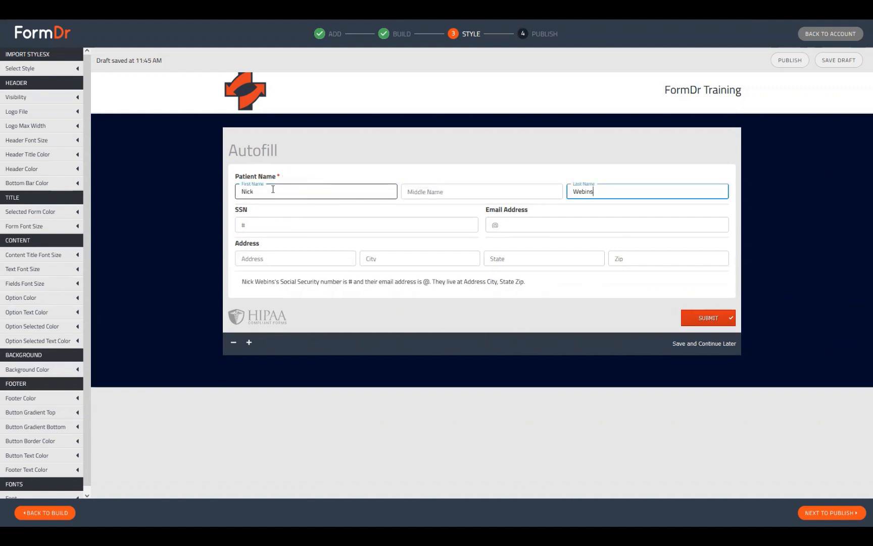
{"action": "key", "text": "BackSpace"}
{"action": "type", "text": "ar"}
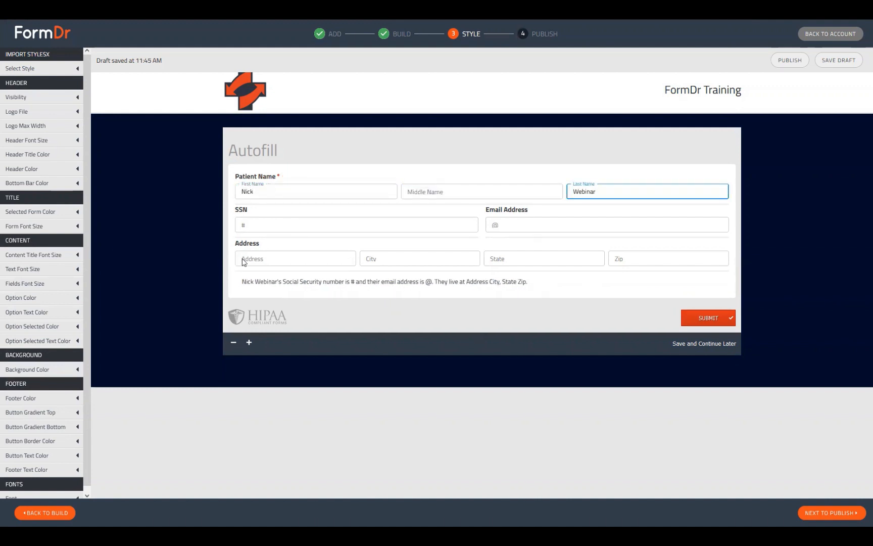
Fill the SSN and Email Address preview fields with test values
{"action": "left_click", "coordinate": [276, 225]}
{"action": "type", "text": "000000000"}
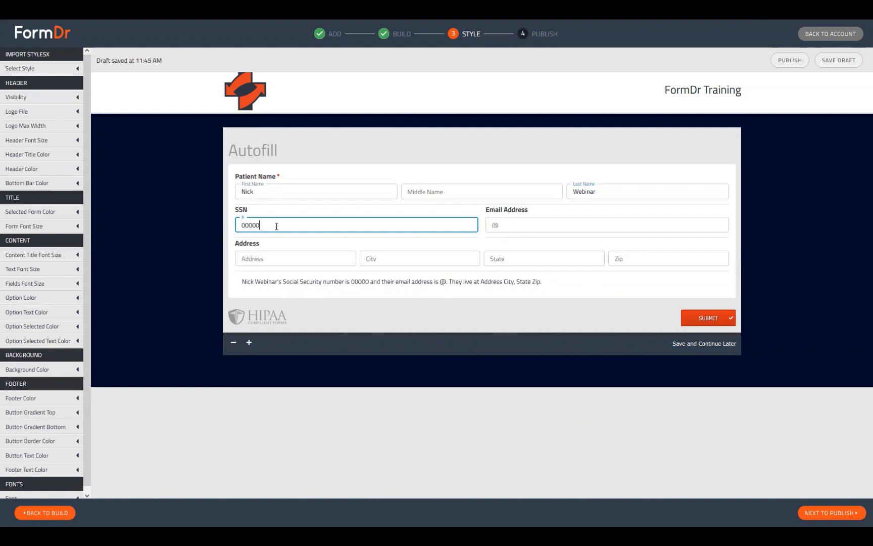
{"action": "left_click", "coordinate": [495, 226]}
{"action": "type", "text": "test"}
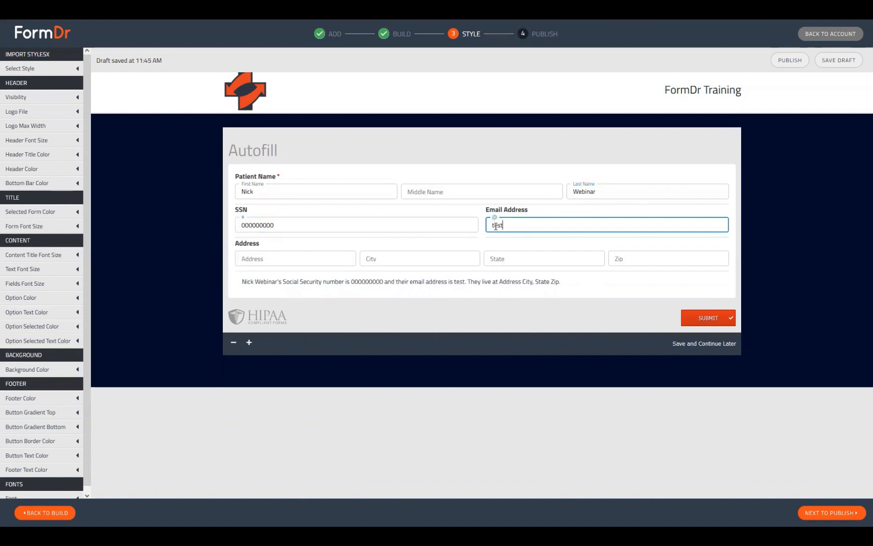
{"action": "type", "text": "@test.com"}
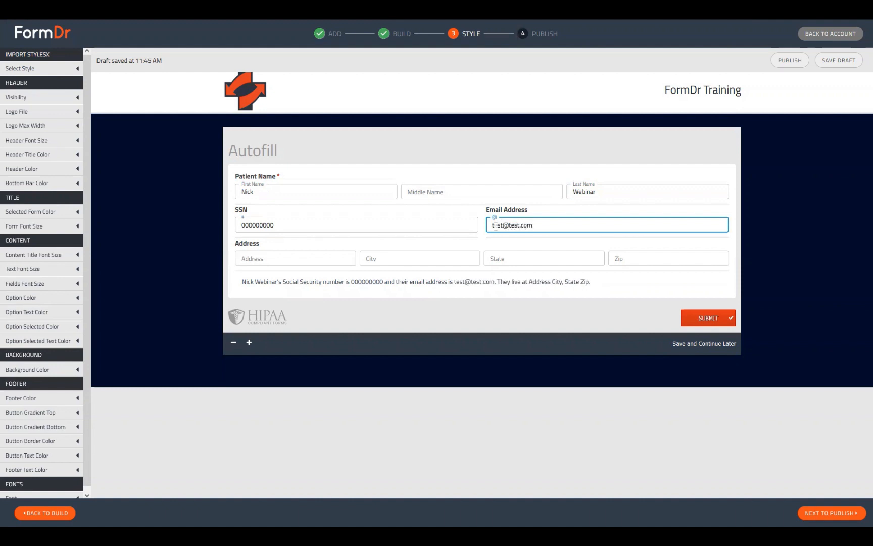
Fill in the Address, City, State and Zip preview fields with a test address
{"action": "left_click", "coordinate": [304, 258]}
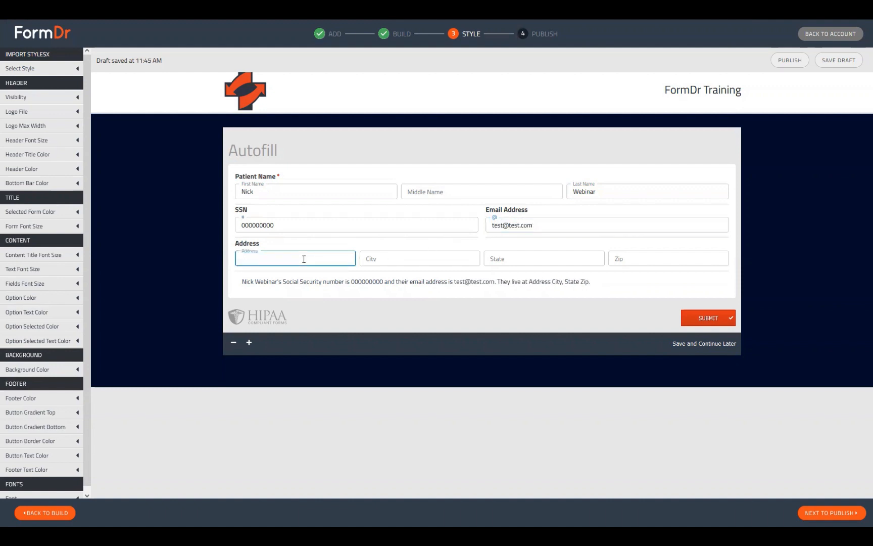
{"action": "type", "text": "1234"}
{"action": "key", "text": "Tab"}
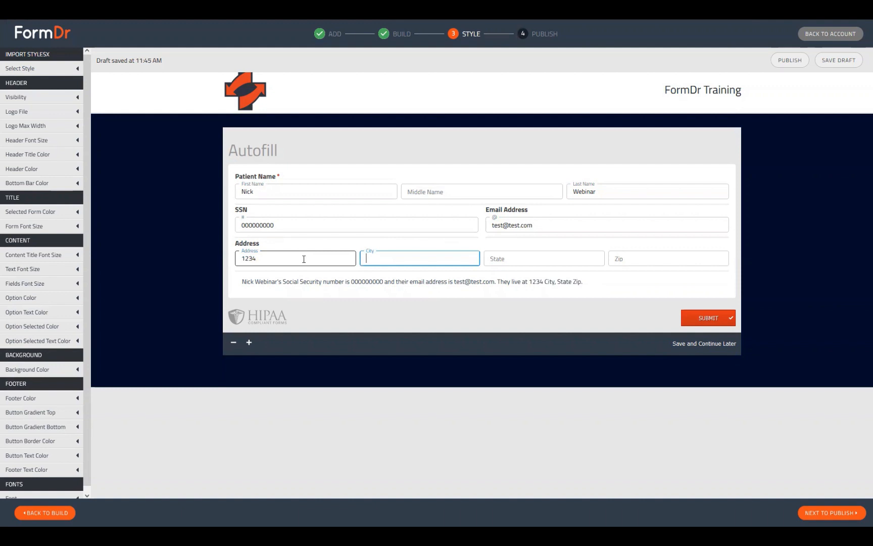
{"action": "left_click", "coordinate": [303, 258]}
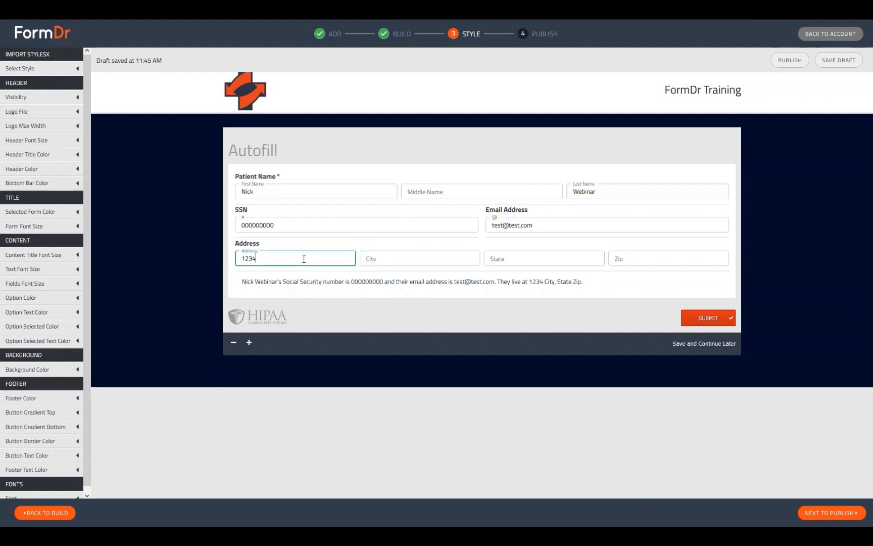
{"action": "type", "text": "Street"}
{"action": "key", "text": "Tab"}
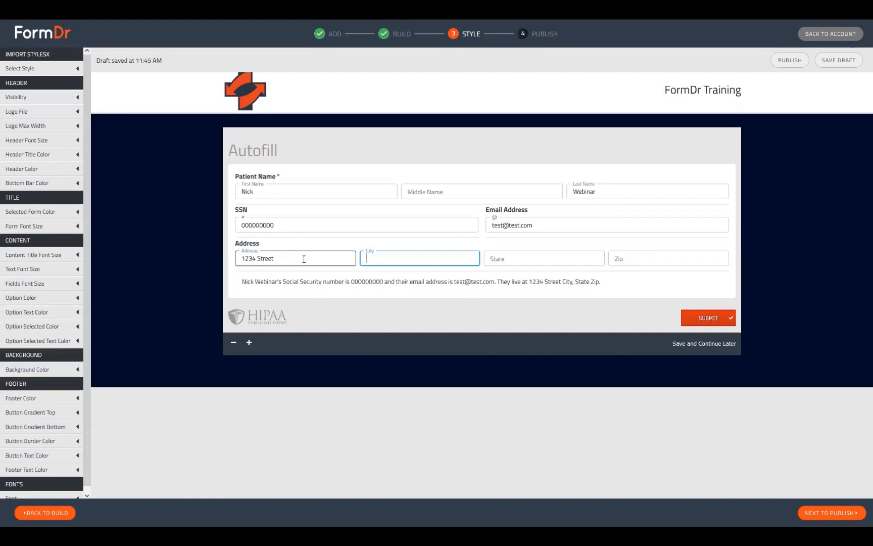
{"action": "type", "text": "San Francis"}
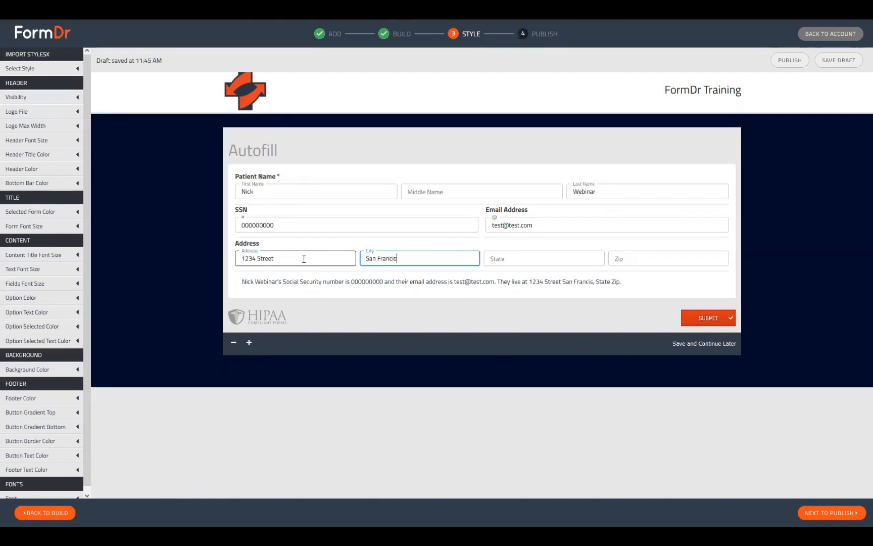
{"action": "type", "text": "co"}
{"action": "key", "text": "Tab"}
{"action": "type", "text": "CA"}
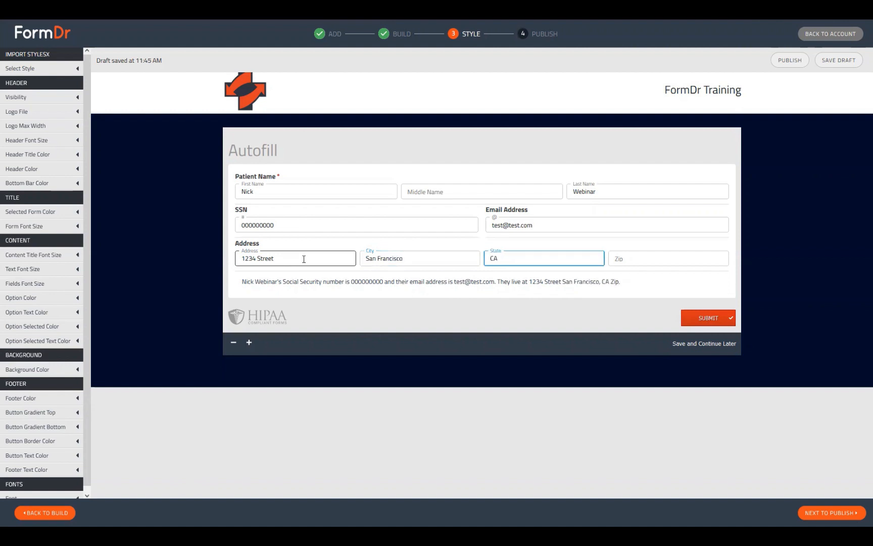
{"action": "key", "text": "Tab"}
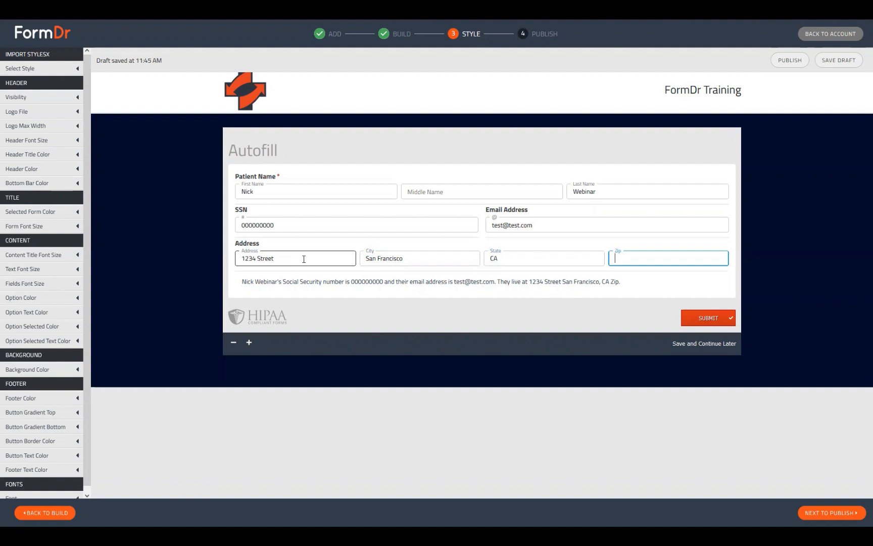
{"action": "type", "text": "99999"}
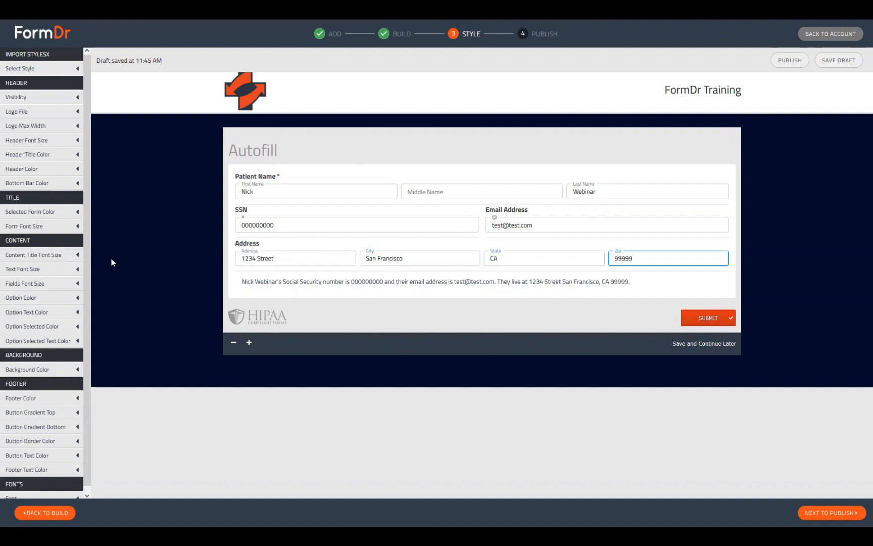
Review the autofilled paragraph text and return to the Build step
{"action": "left_click_drag", "start_coordinate": [243, 280], "coordinate": [578, 283]}
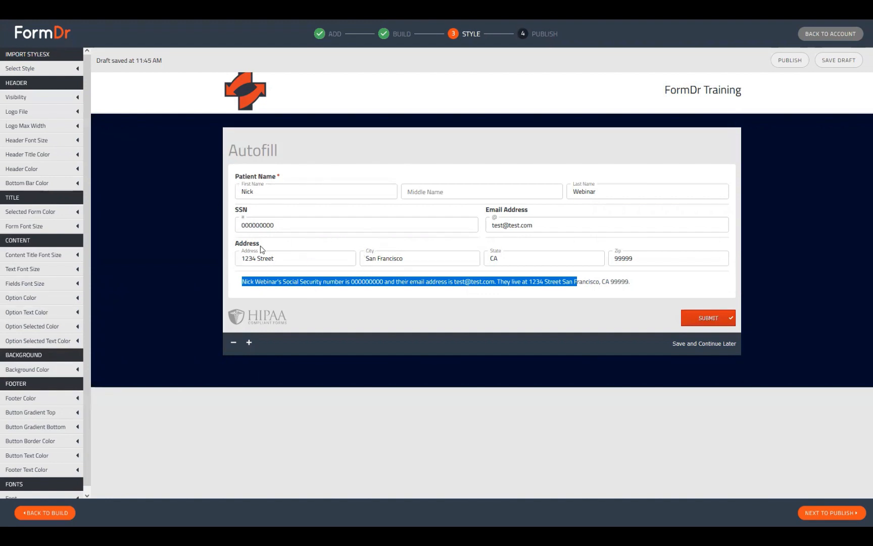
{"action": "left_click", "coordinate": [361, 279]}
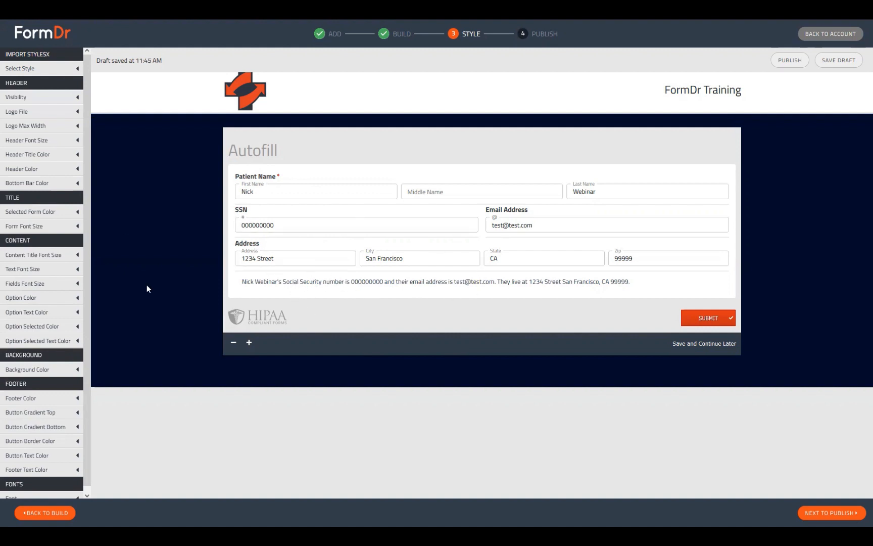
{"action": "left_click", "coordinate": [29, 513]}
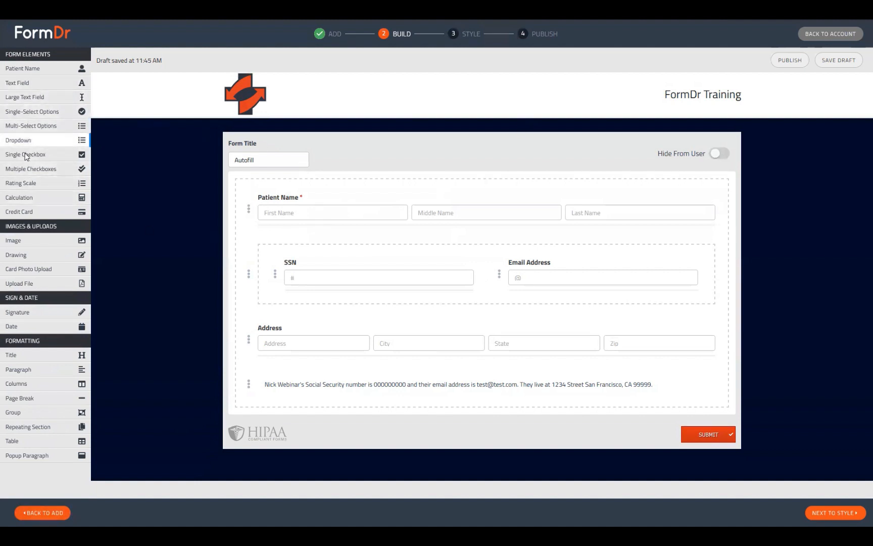
Add two Single-Select Options fields below the autofilled paragraph
{"action": "left_click", "coordinate": [35, 113]}
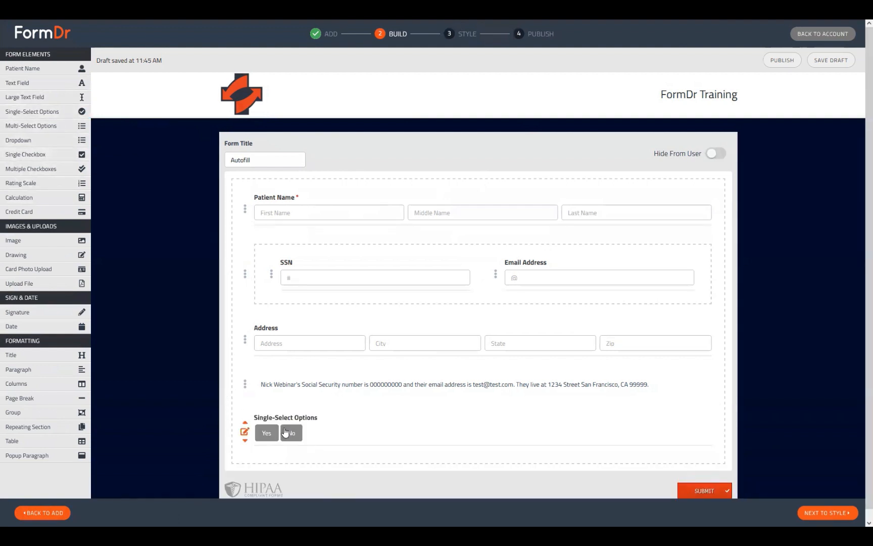
{"action": "scroll", "coordinate": [289, 420], "scroll_direction": "down", "scroll_amount": 1}
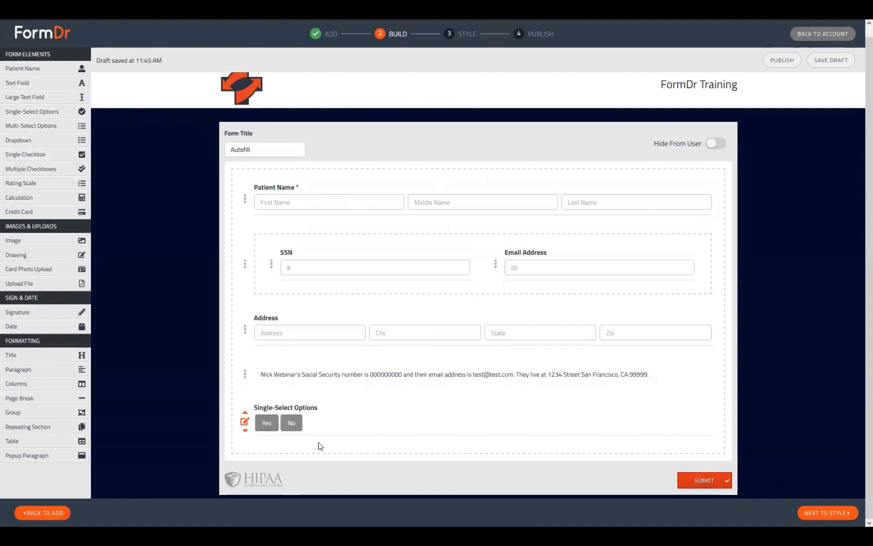
{"action": "left_click", "coordinate": [34, 114]}
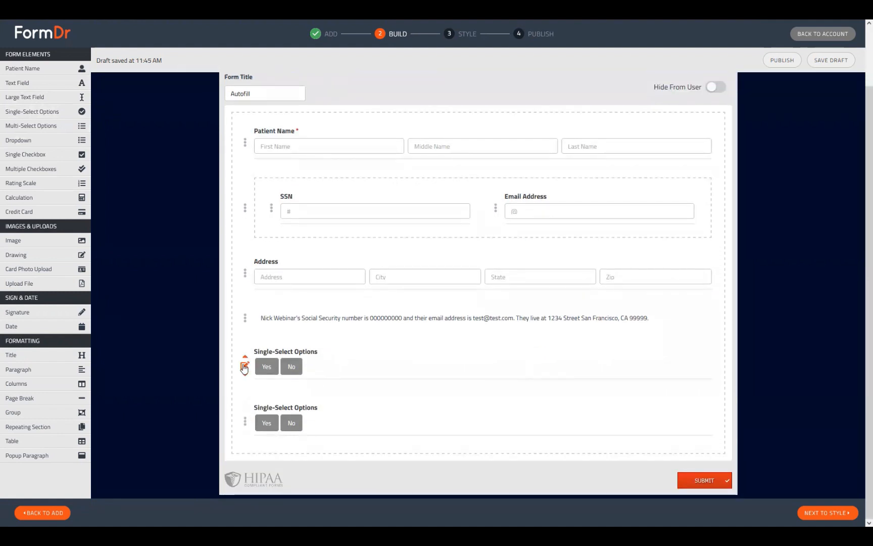
Retitle the first single-select field as "Question 1"
{"action": "left_click", "coordinate": [244, 366]}
{"action": "scroll", "coordinate": [386, 262], "scroll_direction": "down", "scroll_amount": 4}
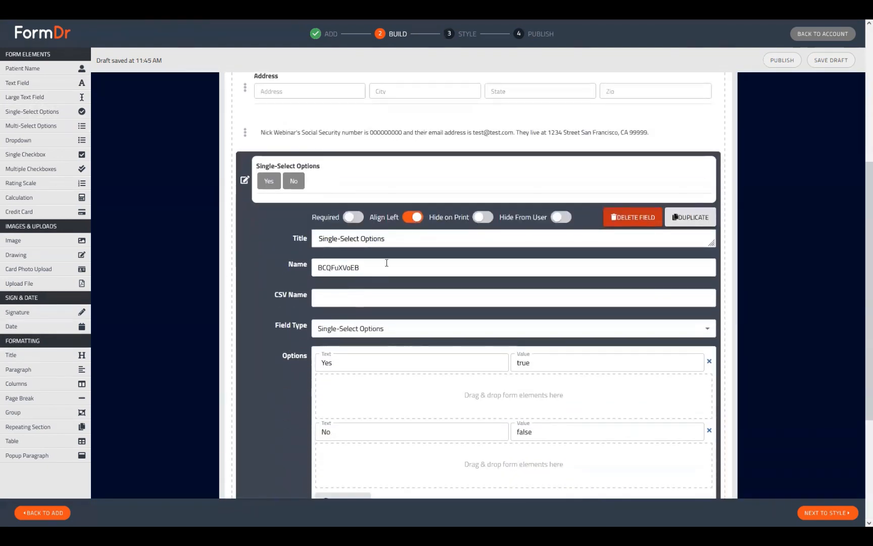
{"action": "triple_click", "coordinate": [352, 238]}
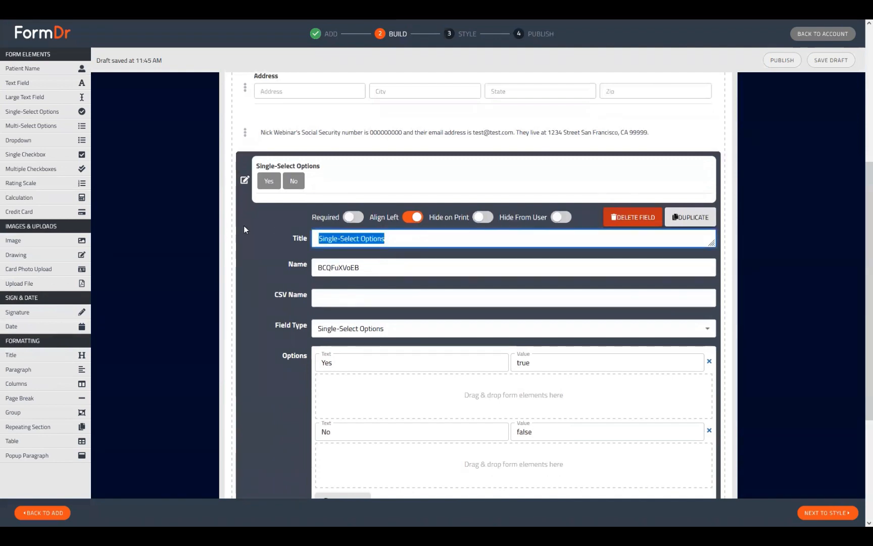
{"action": "type", "text": "Question 1"}
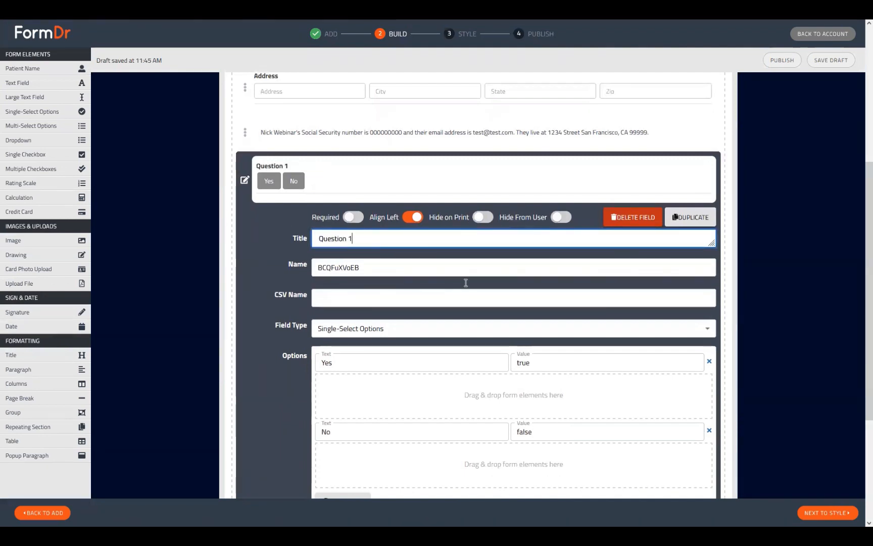
Retitle the second single-select field as "Question 2" and close its editor
{"action": "scroll", "coordinate": [464, 283], "scroll_direction": "down", "scroll_amount": 4}
{"action": "left_click", "coordinate": [246, 426]}
{"action": "left_click_drag", "start_coordinate": [389, 193], "coordinate": [147, 167]}
{"action": "type", "text": "Question 2"}
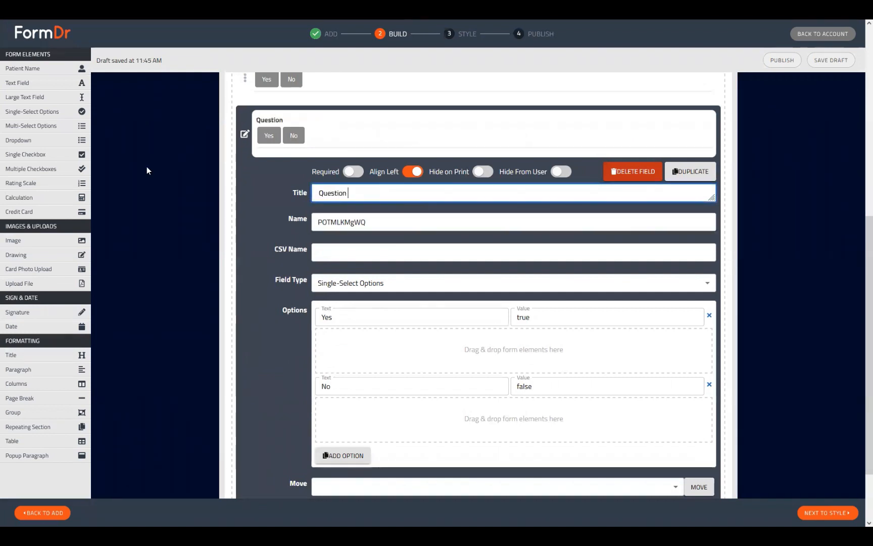
{"action": "left_click", "coordinate": [244, 134]}
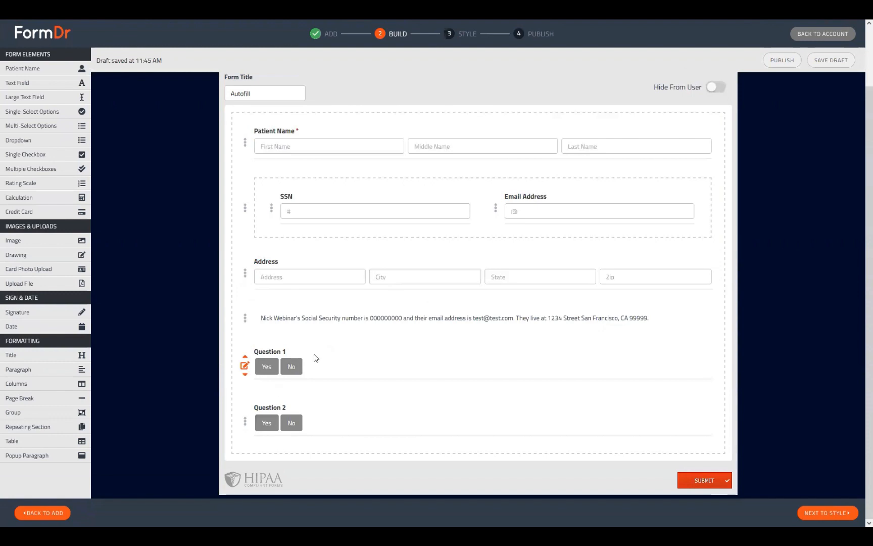
Rename Question 1's option texts to Male and Female
{"action": "left_click", "coordinate": [244, 365]}
{"action": "scroll", "coordinate": [464, 388], "scroll_direction": "down", "scroll_amount": 3}
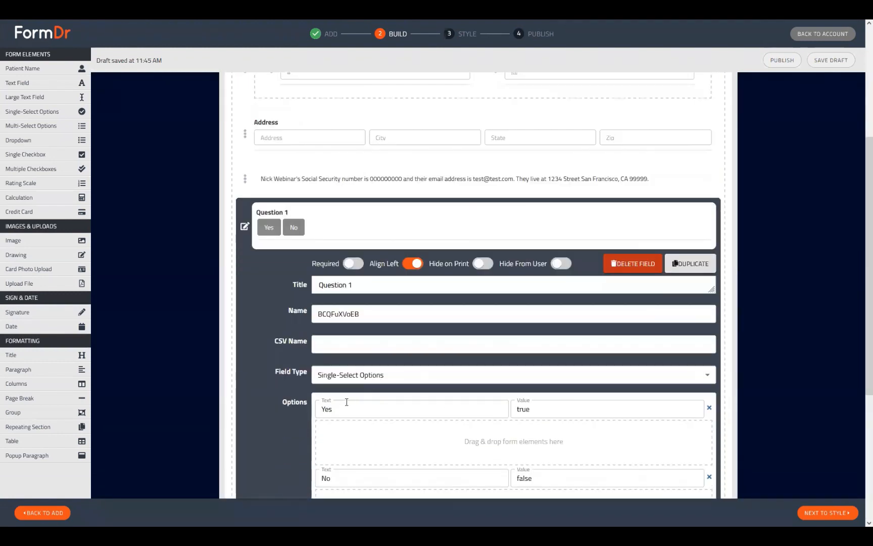
{"action": "left_click", "coordinate": [347, 409]}
{"action": "left_click_drag", "start_coordinate": [348, 409], "coordinate": [289, 409]}
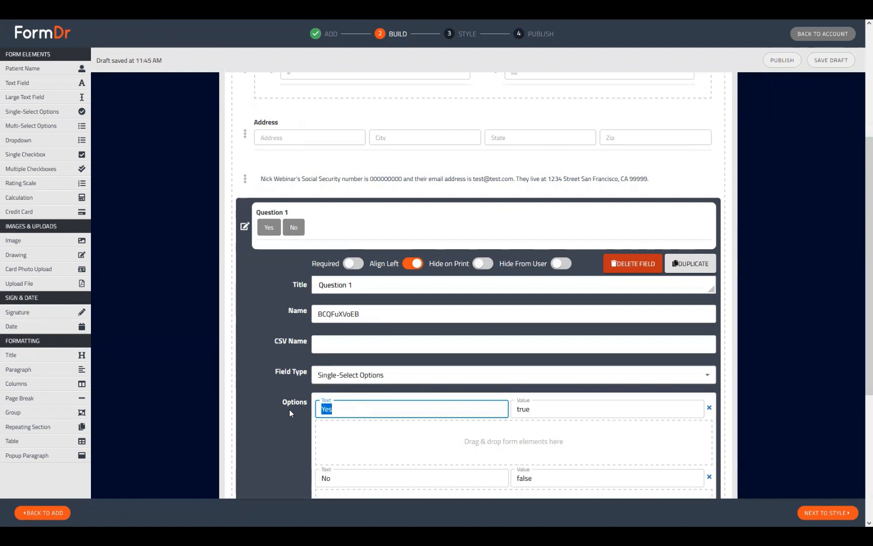
{"action": "type", "text": "Male"}
{"action": "key", "text": "Tab"}
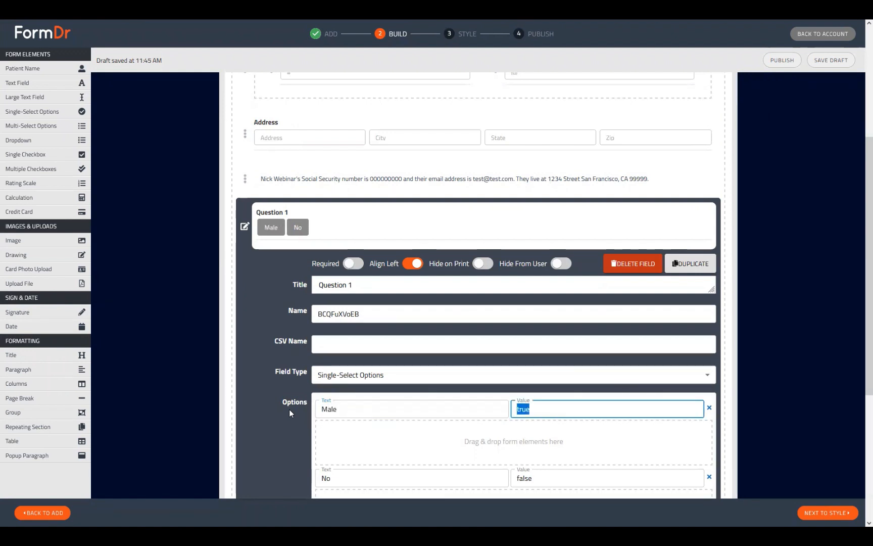
{"action": "key", "text": "Tab"}
{"action": "type", "text": "Female"}
Change Question 1's option texts to Minor and Adult
{"action": "scroll", "coordinate": [209, 267], "scroll_direction": "down", "scroll_amount": 3}
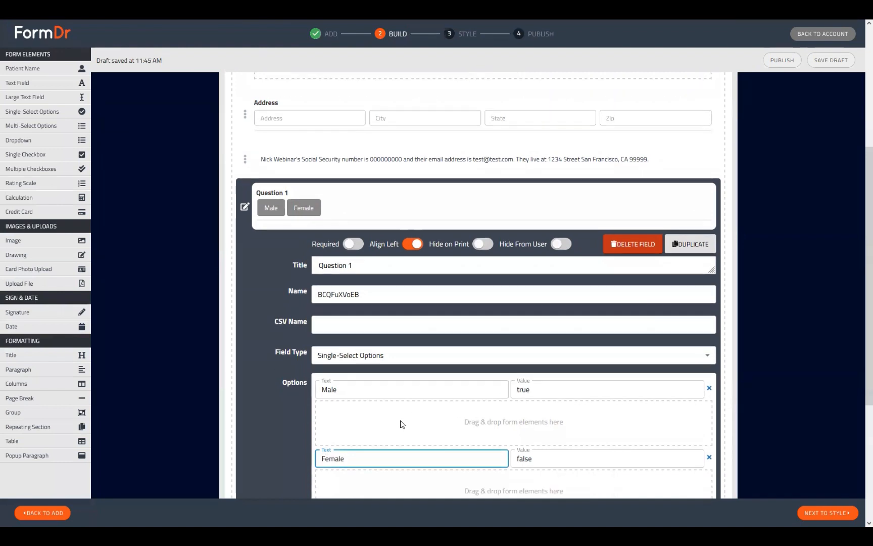
{"action": "key", "text": "shift+Tab"}
{"action": "key", "text": "shift+Tab"}
{"action": "type", "text": "Minor"}
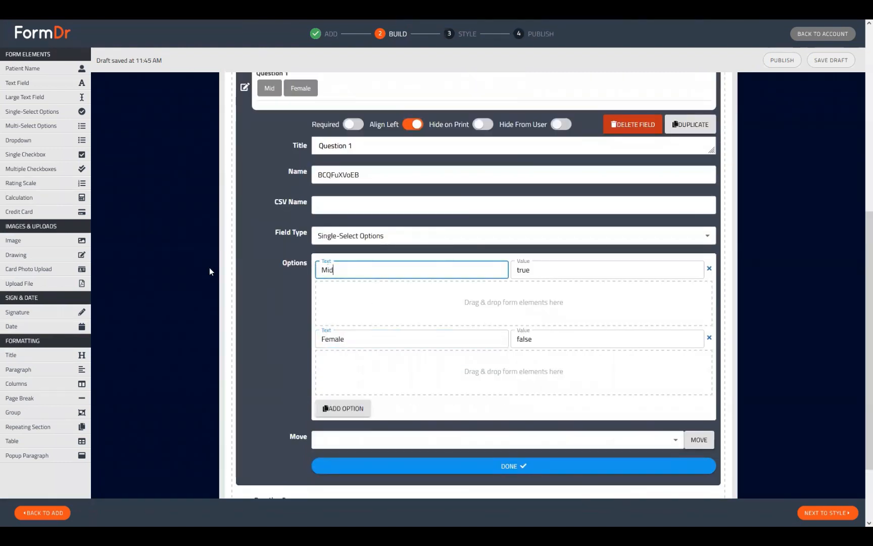
{"action": "key", "text": "Tab"}
{"action": "key", "text": "Tab"}
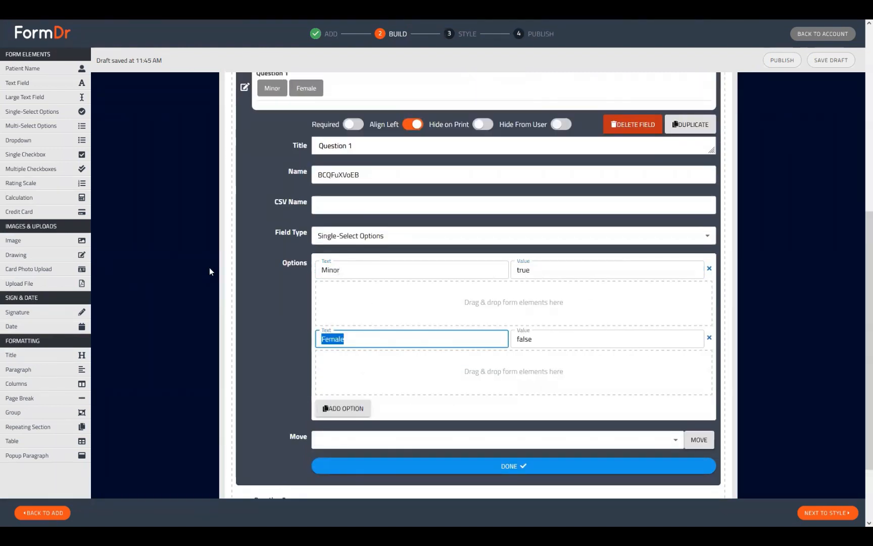
{"action": "type", "text": "Adult"}
Set Question 1's field name to q1 and close its editor
{"action": "scroll", "coordinate": [423, 452], "scroll_direction": "up", "scroll_amount": 2}
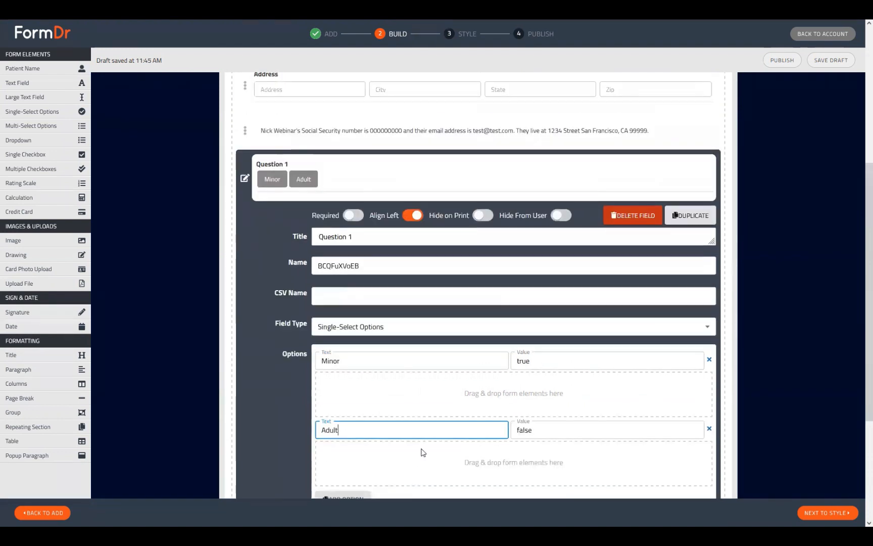
{"action": "scroll", "coordinate": [400, 243], "scroll_direction": "down", "scroll_amount": 4}
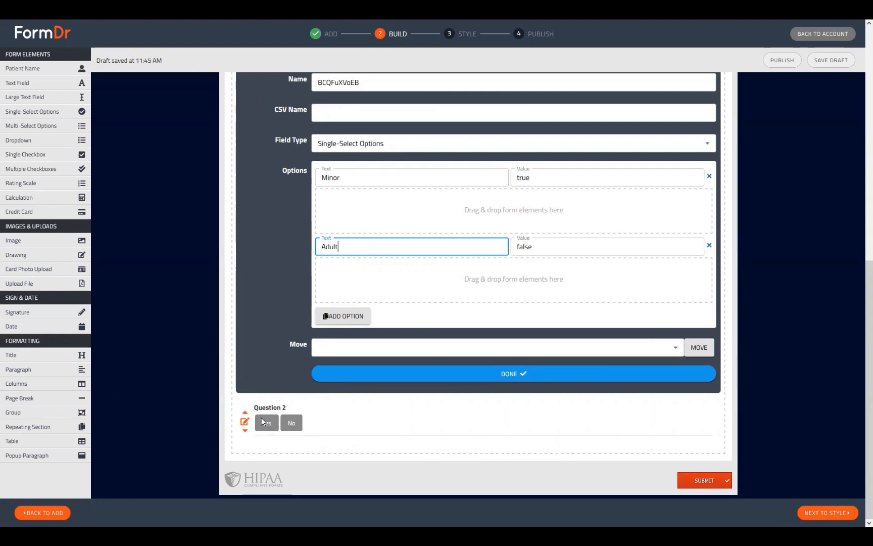
{"action": "scroll", "coordinate": [298, 409], "scroll_direction": "up", "scroll_amount": 3}
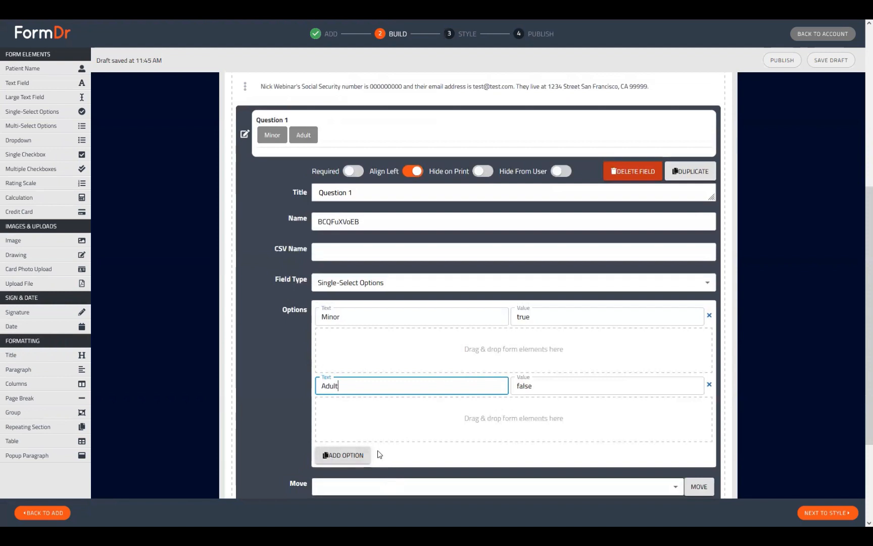
{"action": "scroll", "coordinate": [384, 331], "scroll_direction": "up", "scroll_amount": 1}
{"action": "double_click", "coordinate": [356, 265]}
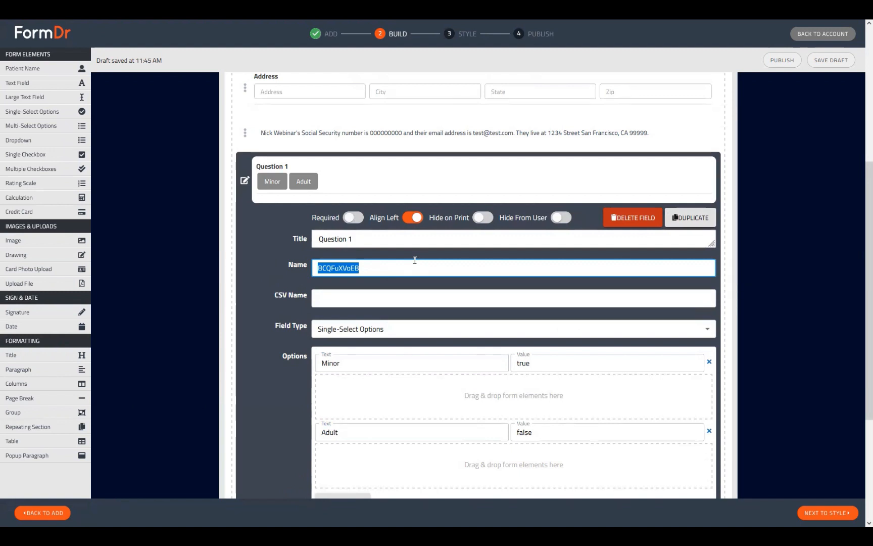
{"action": "type", "text": "q1"}
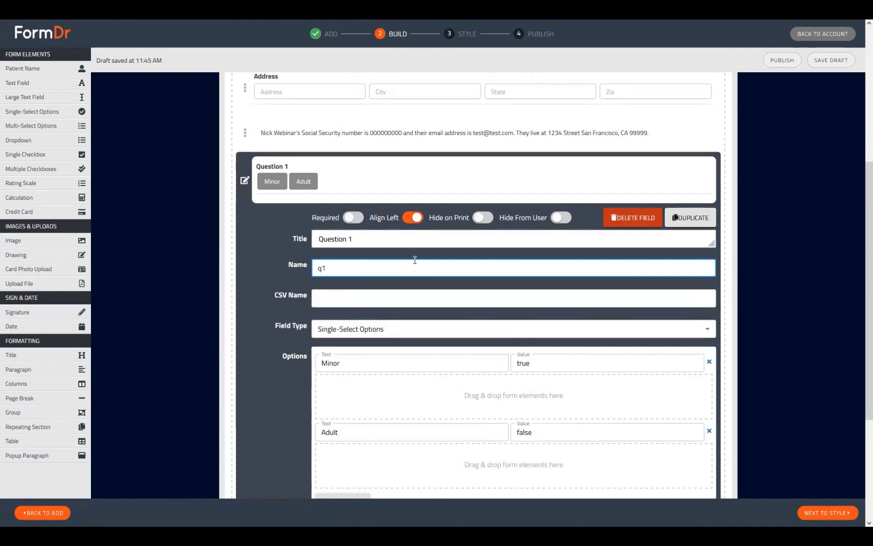
{"action": "key", "text": "ctrl+a"}
{"action": "left_click", "coordinate": [244, 181]}
Open Question 2's settings and set its field name to q1
{"action": "left_click", "coordinate": [245, 420]}
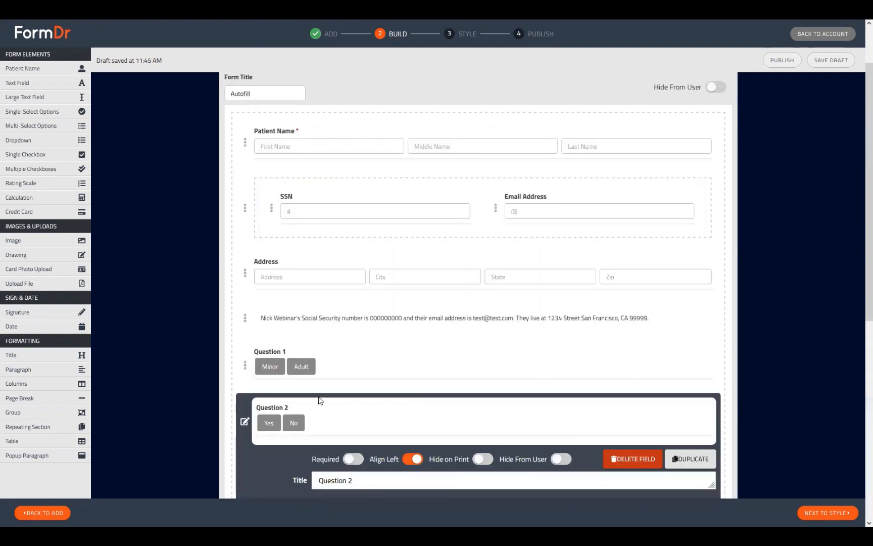
{"action": "double_click", "coordinate": [384, 369]}
{"action": "type", "text": "q1"}
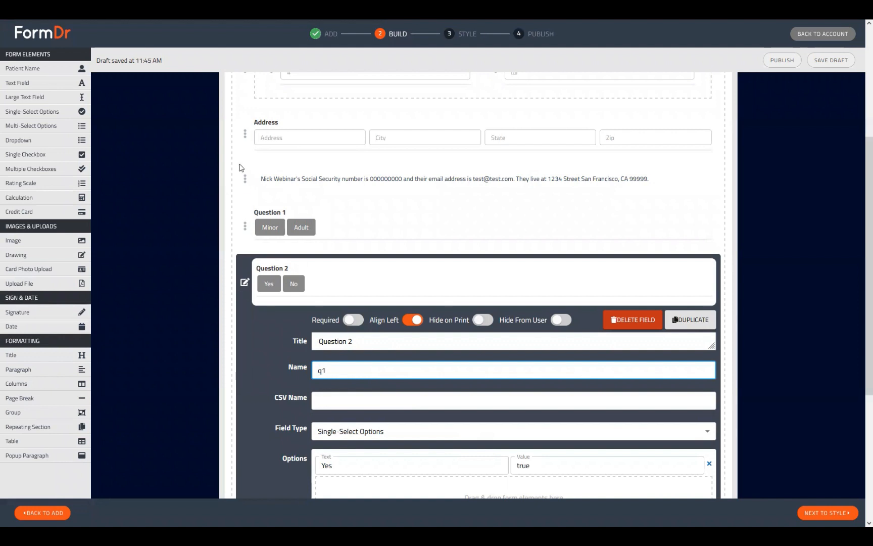
Add three conditional Text Fields under Question 2's Yes option and close the editor
{"action": "scroll", "coordinate": [262, 285], "scroll_direction": "down", "scroll_amount": 2}
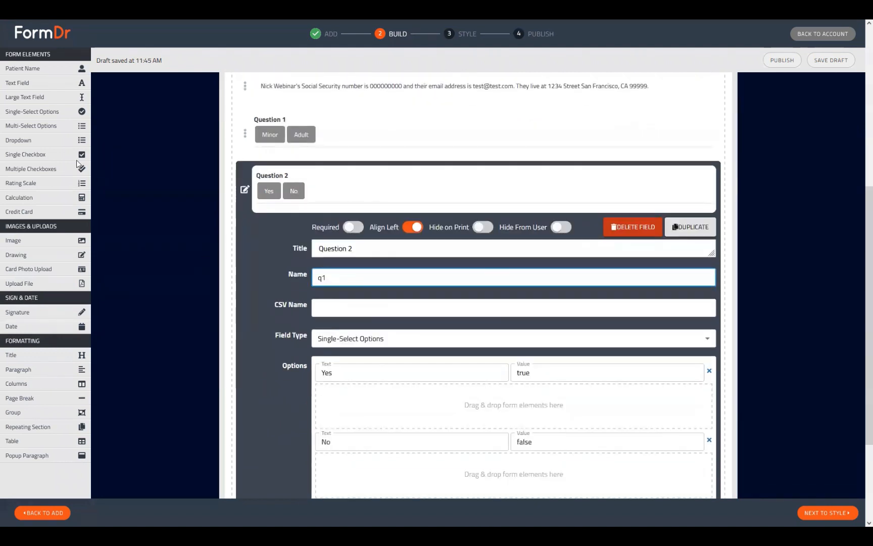
{"action": "scroll", "coordinate": [50, 116], "scroll_direction": "down", "scroll_amount": 1}
{"action": "left_click_drag", "start_coordinate": [76, 82], "coordinate": [352, 364]}
{"action": "left_click_drag", "start_coordinate": [26, 82], "coordinate": [404, 392]}
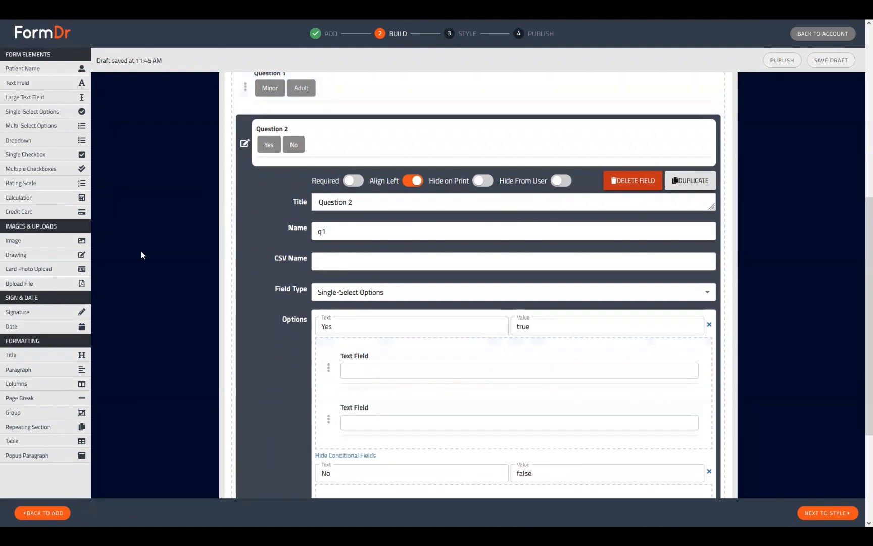
{"action": "left_click_drag", "start_coordinate": [49, 86], "coordinate": [507, 501]}
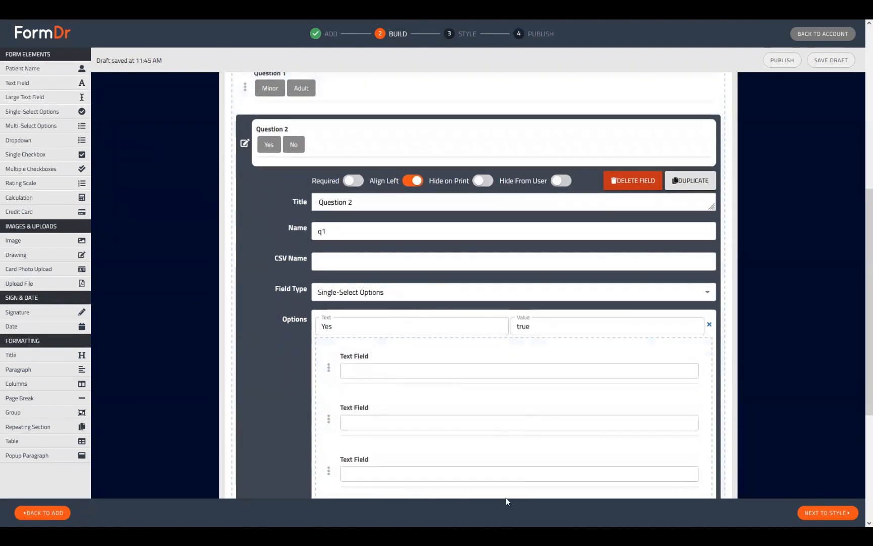
{"action": "scroll", "coordinate": [520, 360], "scroll_direction": "down", "scroll_amount": 2}
{"action": "scroll", "coordinate": [464, 354], "scroll_direction": "up", "scroll_amount": 2}
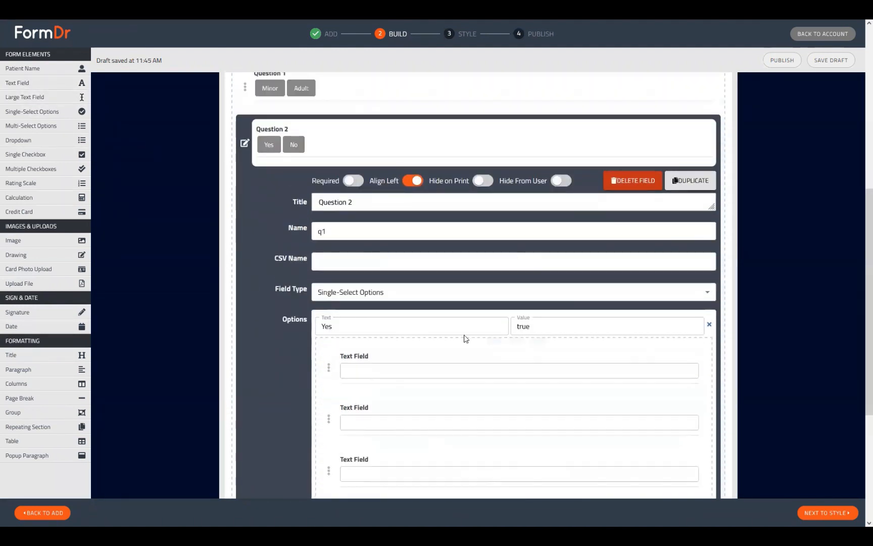
{"action": "scroll", "coordinate": [332, 312], "scroll_direction": "up", "scroll_amount": 1}
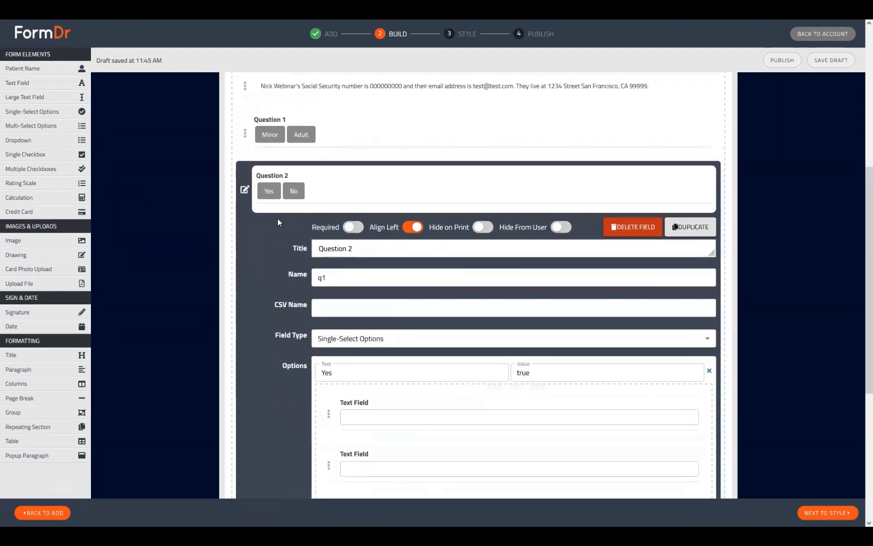
{"action": "left_click", "coordinate": [245, 189]}
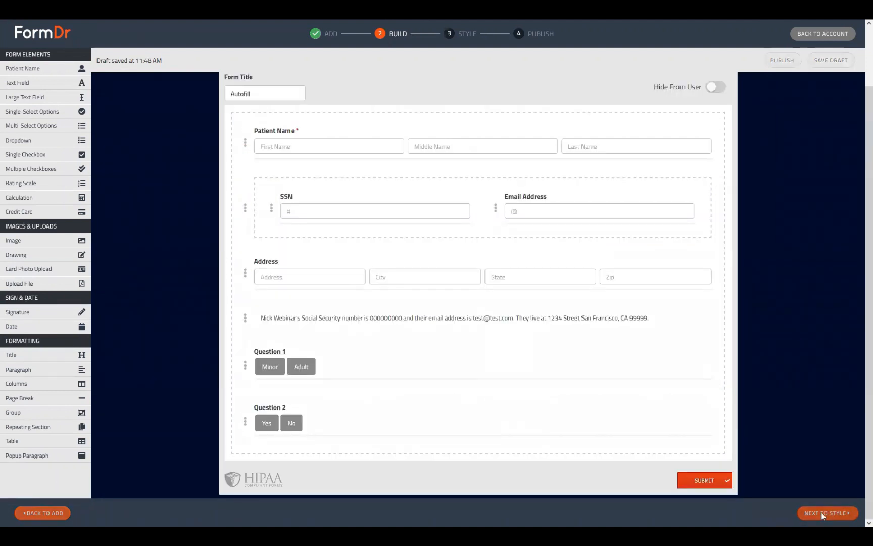
Preview the form in the Style step, then return to the Build step
{"action": "left_click", "coordinate": [821, 512]}
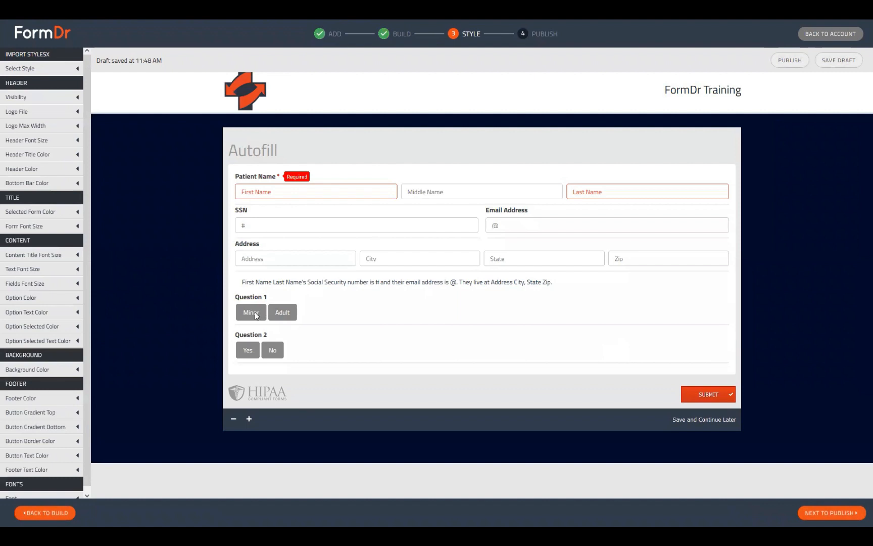
{"action": "scroll", "coordinate": [257, 310], "scroll_direction": "down", "scroll_amount": 1}
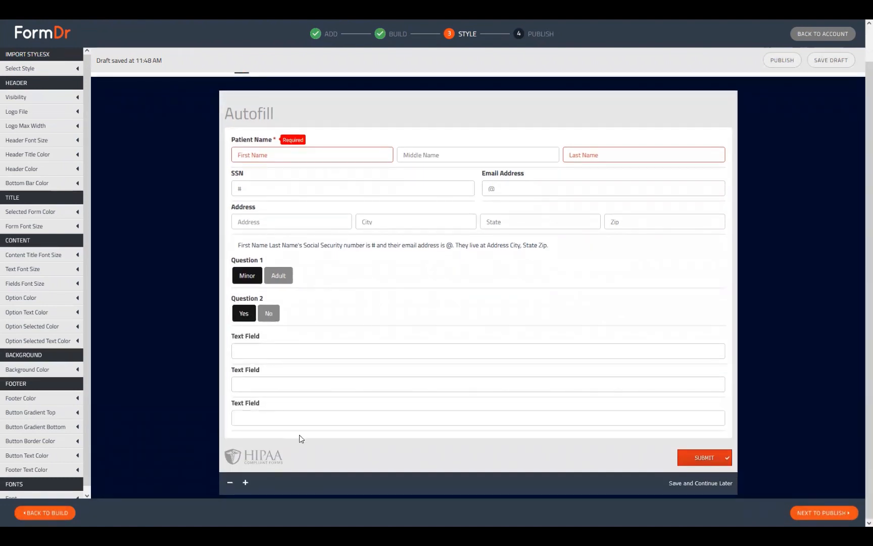
{"action": "scroll", "coordinate": [278, 318], "scroll_direction": "up", "scroll_amount": 1}
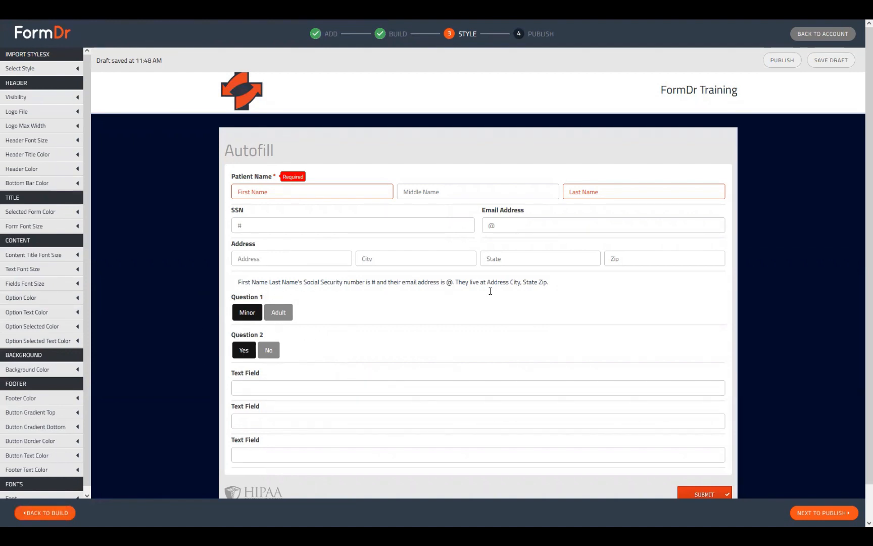
{"action": "left_click", "coordinate": [40, 512]}
{"action": "scroll", "coordinate": [242, 349], "scroll_direction": "down", "scroll_amount": 1}
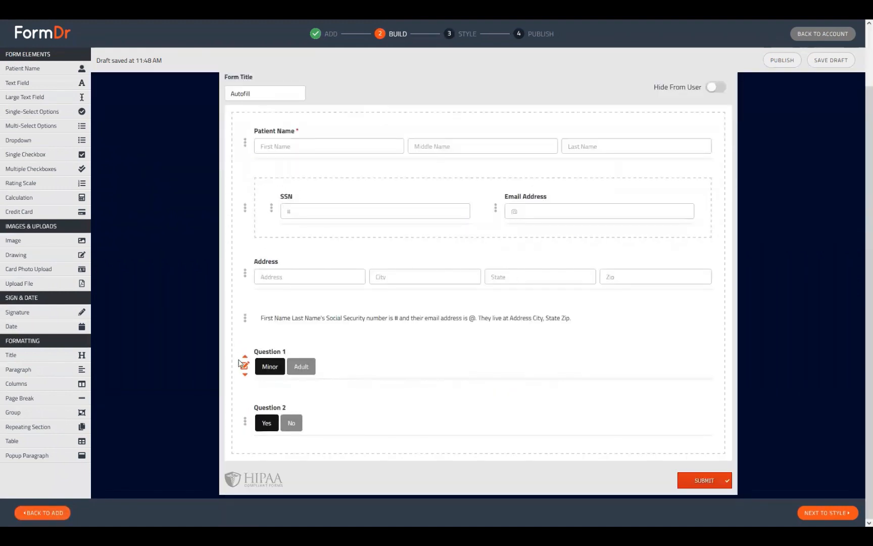
Set Question 1's option values to minor and adult
{"action": "left_click", "coordinate": [245, 364]}
{"action": "scroll", "coordinate": [244, 363], "scroll_direction": "down", "scroll_amount": 3}
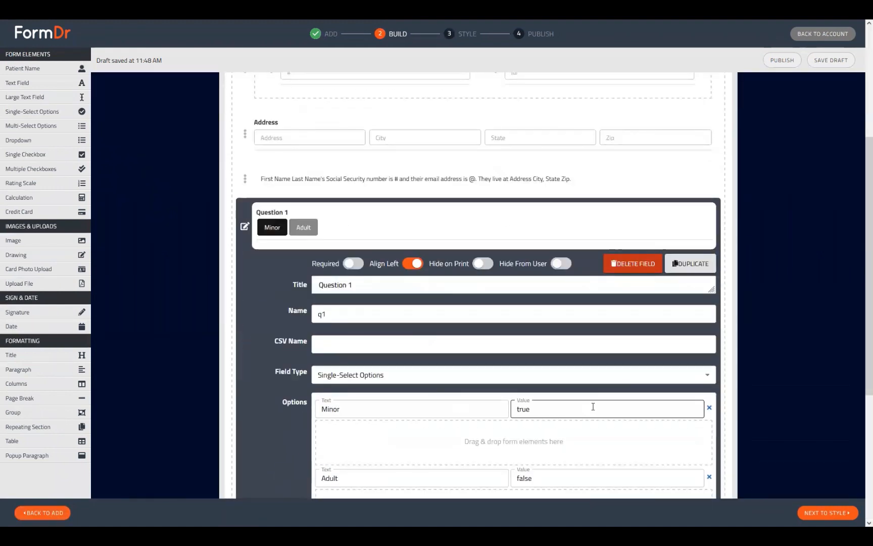
{"action": "double_click", "coordinate": [540, 414]}
{"action": "type", "text": "min"}
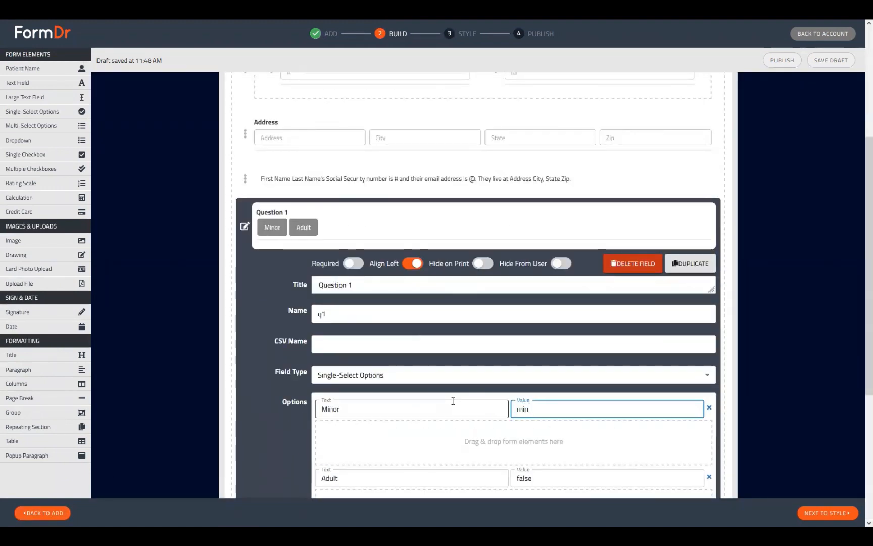
{"action": "type", "text": "or"}
{"action": "double_click", "coordinate": [555, 475]}
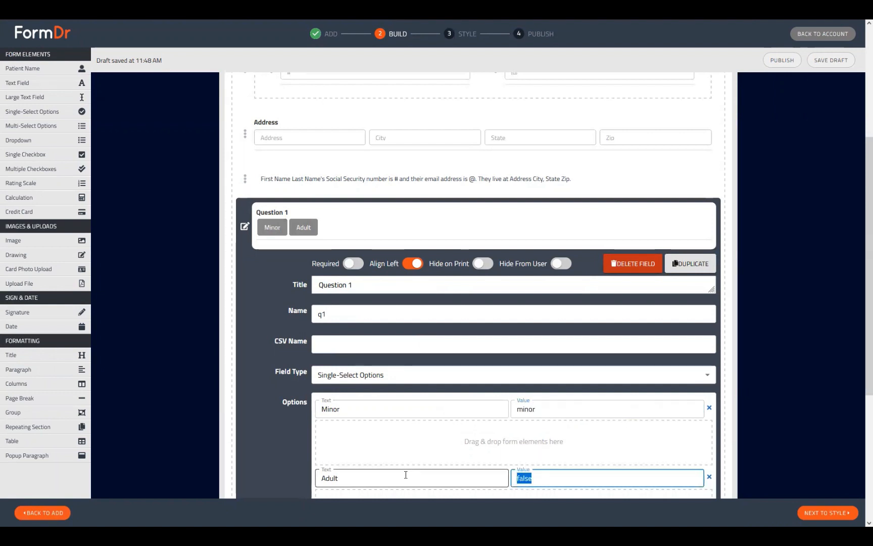
{"action": "type", "text": "adult"}
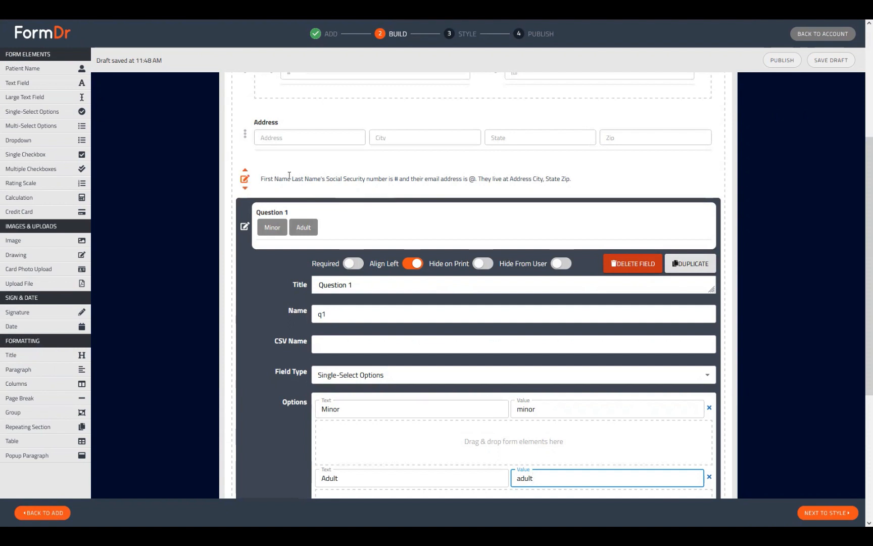
Edit the summary paragraph so it reads "[firstName] [lastName] is a [q1] and their Social Security number…"
{"action": "left_click", "coordinate": [245, 178]}
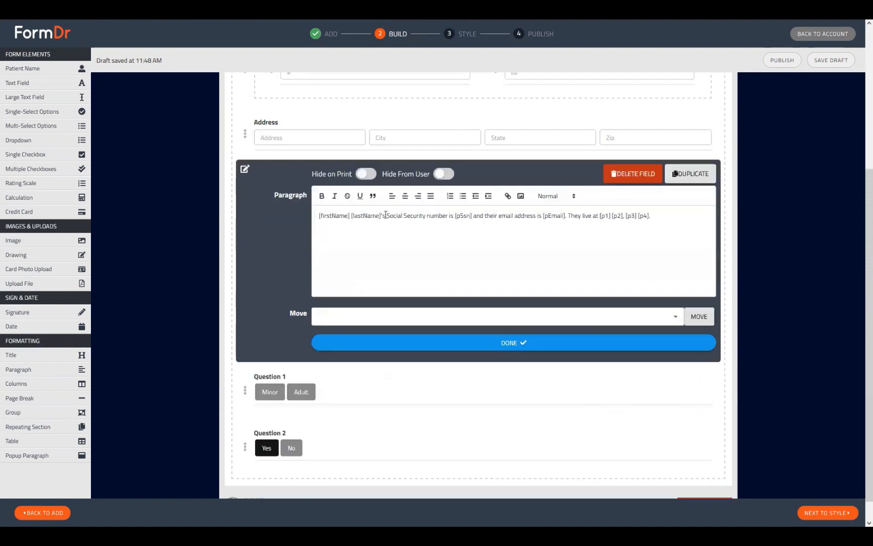
{"action": "left_click", "coordinate": [385, 215]}
{"action": "key", "text": "BackSpace"}
{"action": "key", "text": "BackSpace"}
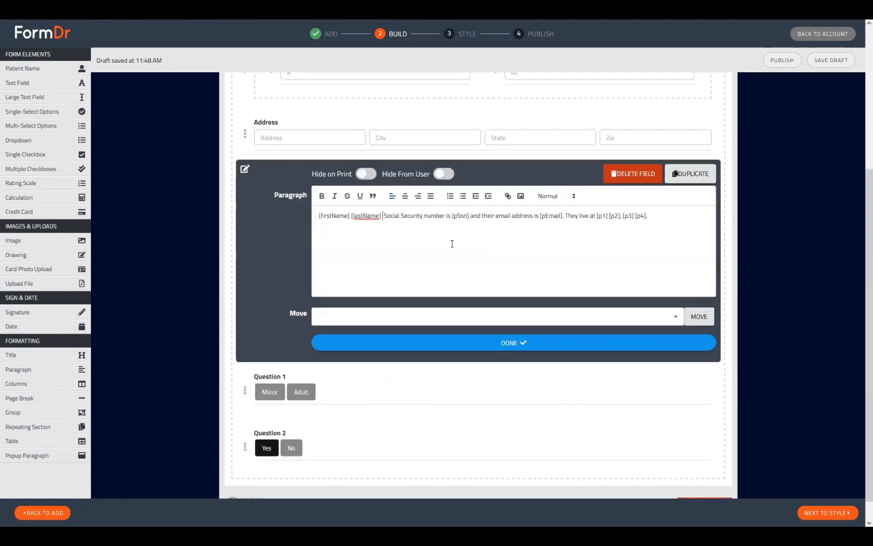
{"action": "type", "text": "is"}
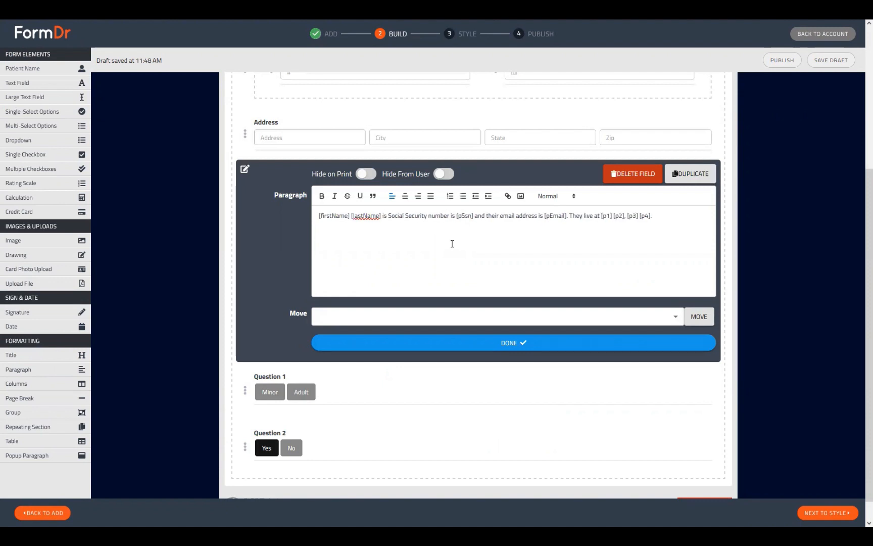
{"action": "type", "text": " a "}
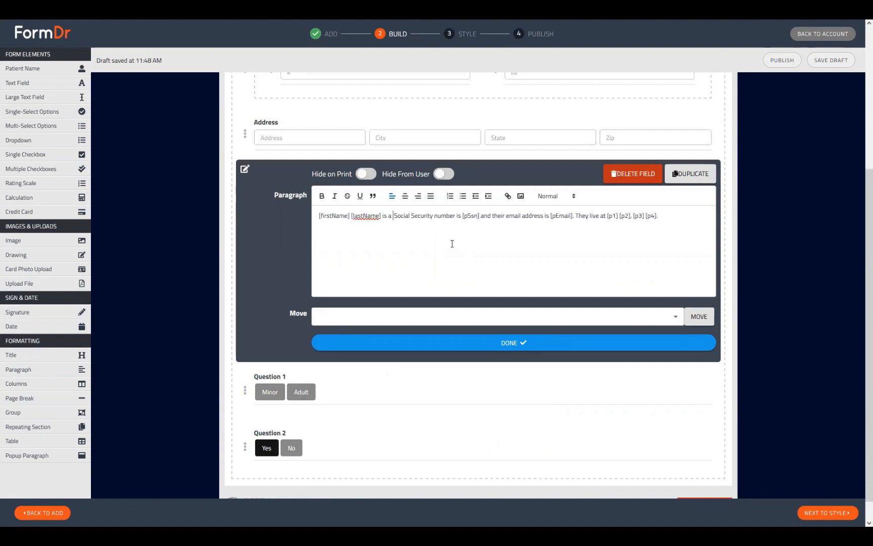
{"action": "type", "text": "[q1["}
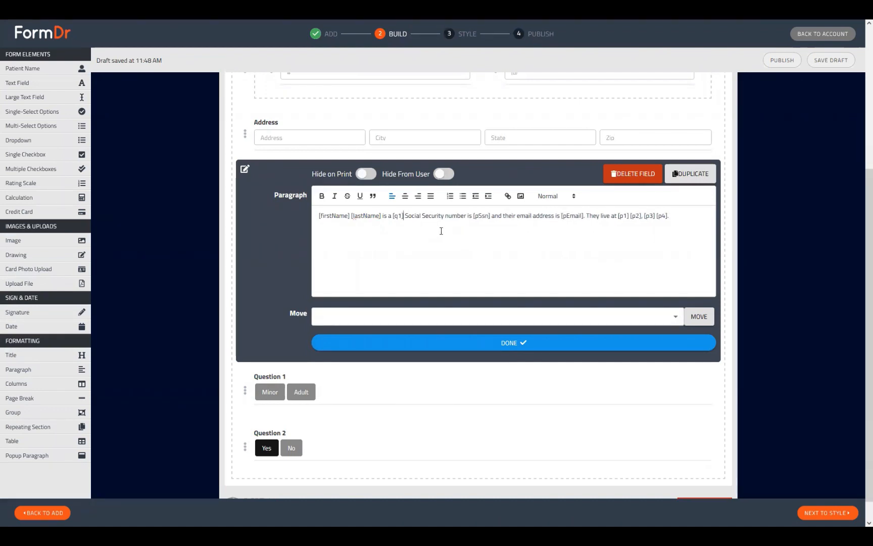
{"action": "key", "text": "BackSpace"}
{"action": "type", "text": "] and their"}
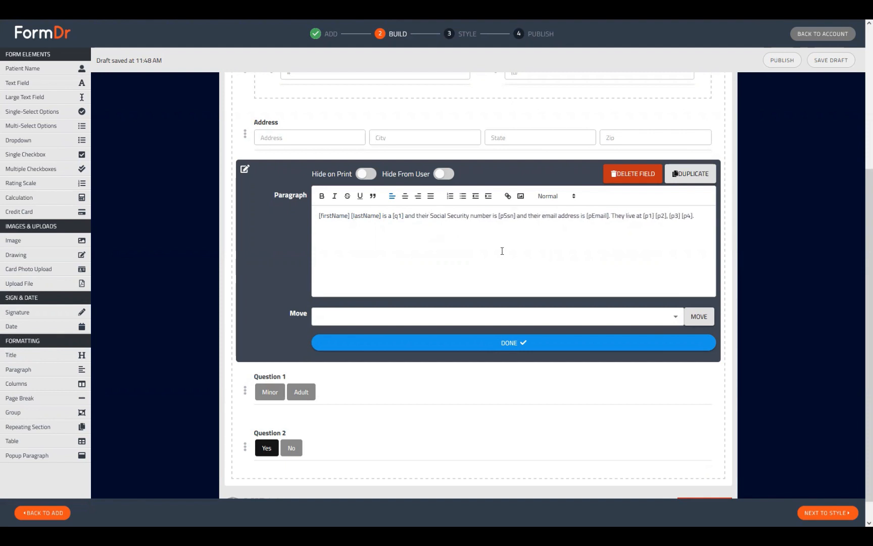
{"action": "left_click", "coordinate": [366, 344]}
Delete Question 2 and move Question 1 up to sit directly below the Patient Name field
{"action": "left_click", "coordinate": [246, 423]}
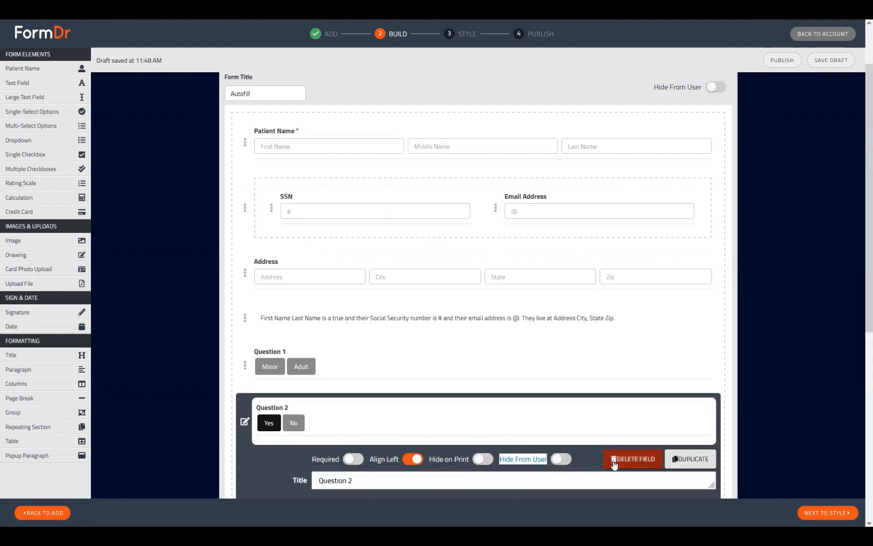
{"action": "left_click", "coordinate": [633, 458]}
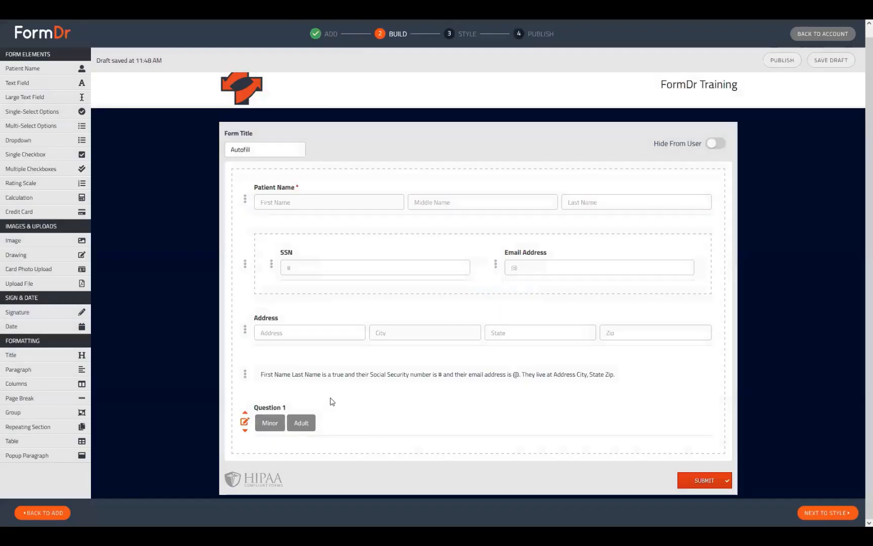
{"action": "left_click_drag", "start_coordinate": [328, 413], "coordinate": [341, 355]}
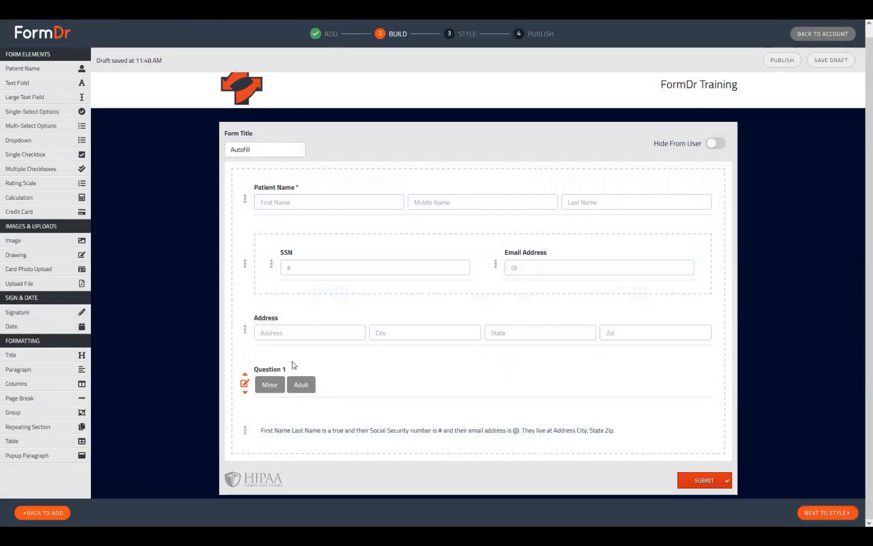
{"action": "left_click_drag", "start_coordinate": [245, 382], "coordinate": [360, 229]}
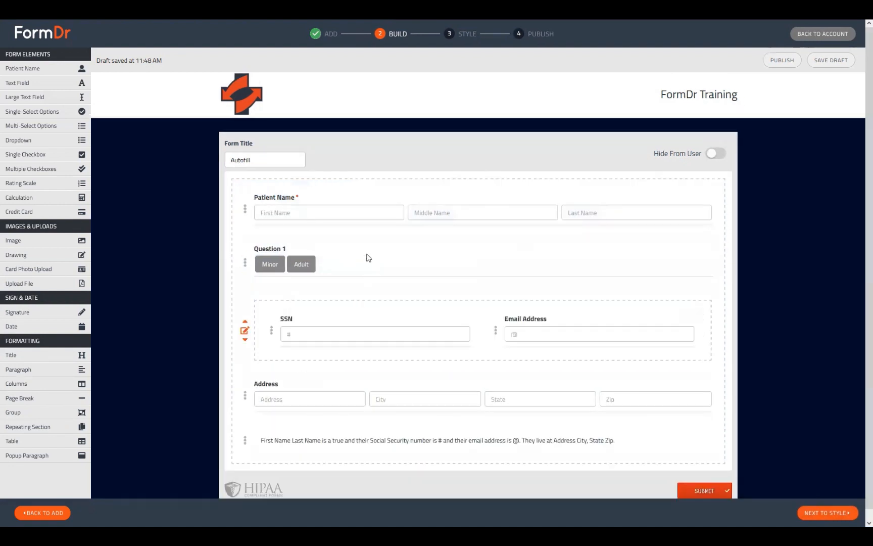
Preview the form in the Style step, choose Minor for Question 1 and fill in a test first and last name
{"action": "left_click", "coordinate": [827, 513]}
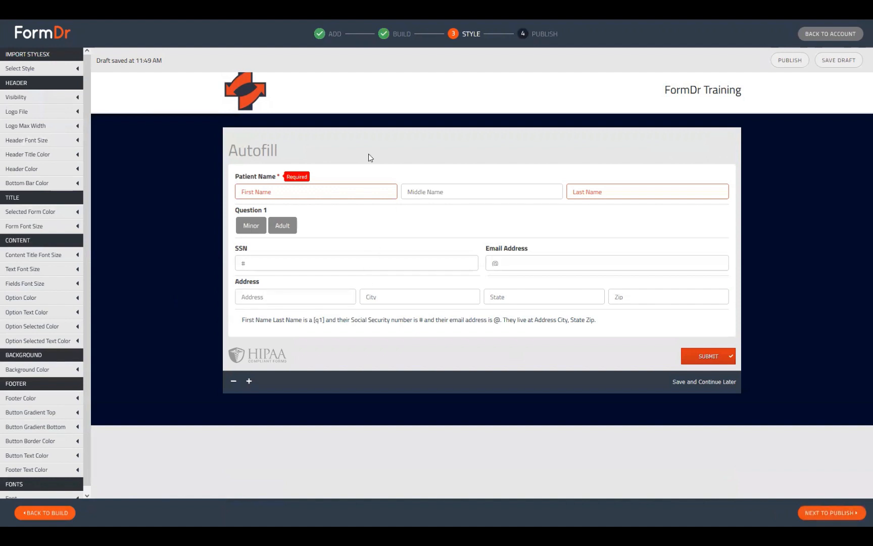
{"action": "left_click", "coordinate": [248, 223]}
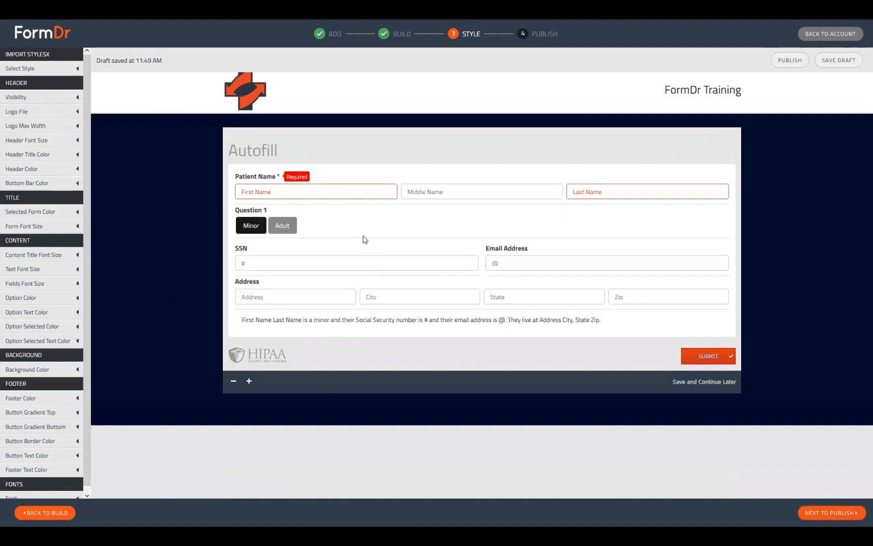
{"action": "left_click", "coordinate": [271, 192]}
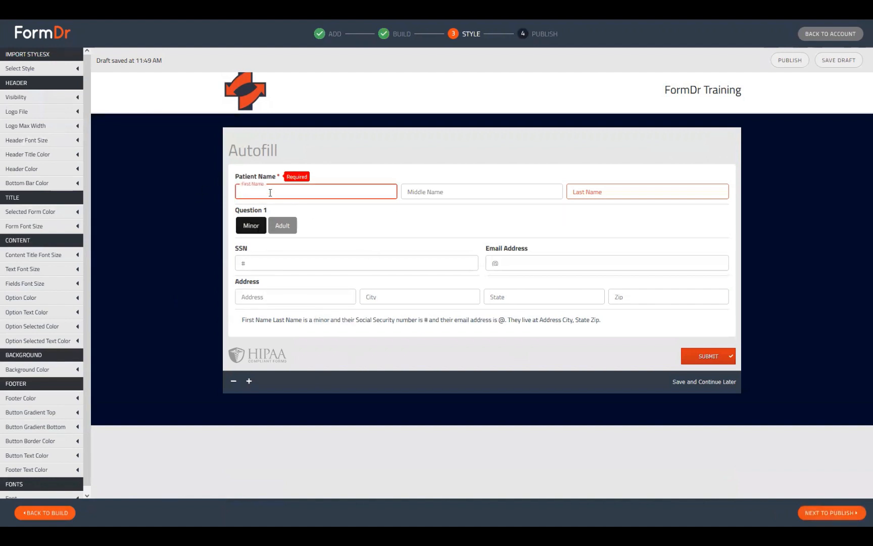
{"action": "type", "text": "Nick"}
{"action": "key", "text": "Tab"}
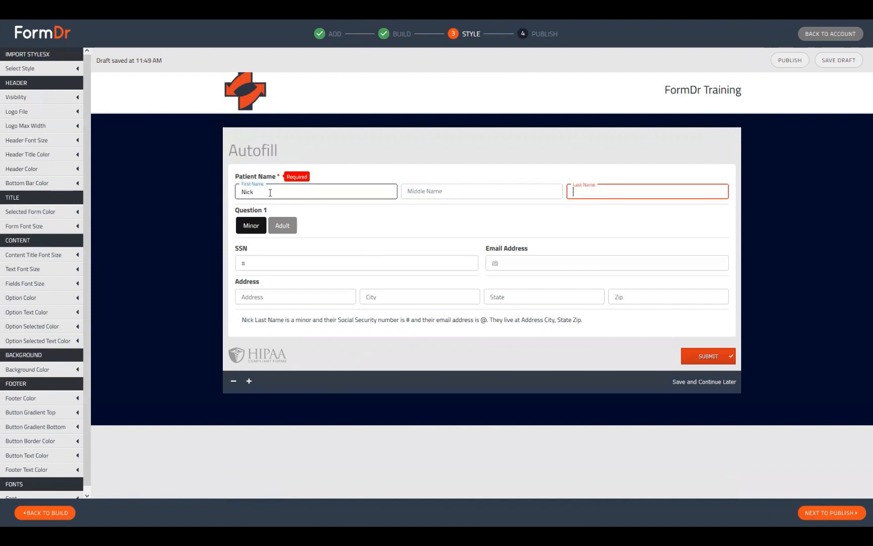
{"action": "type", "text": "Webinar"}
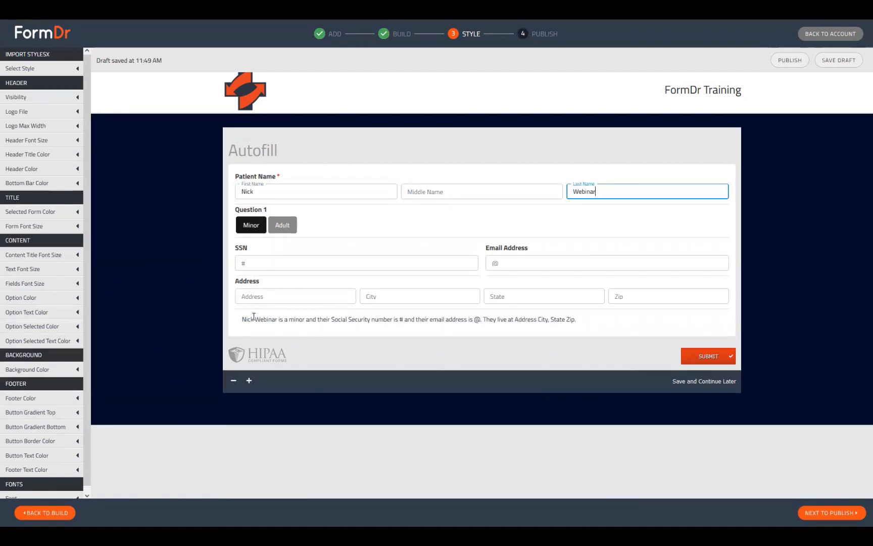
Toggle Question 1's answer between Minor and Adult, ending on Adult, while checking the summary sentence
{"action": "double_click", "coordinate": [297, 319]}
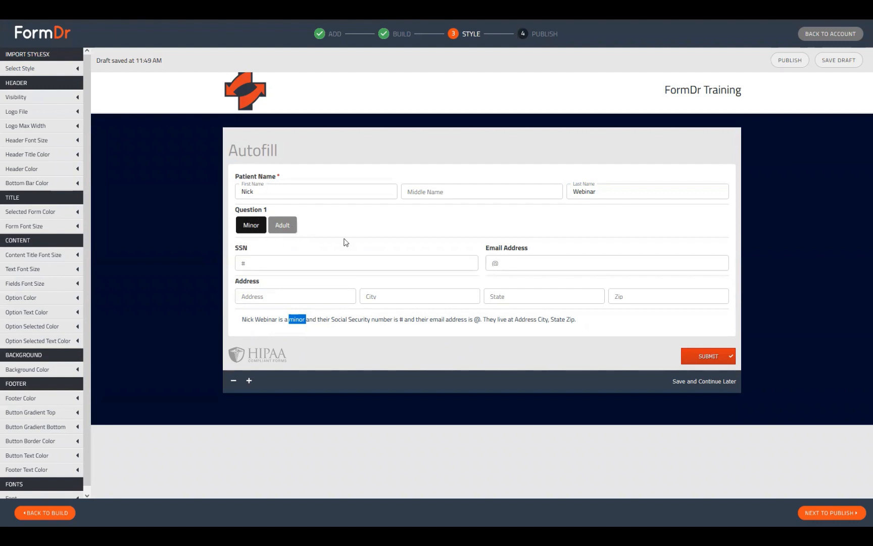
{"action": "left_click", "coordinate": [296, 226]}
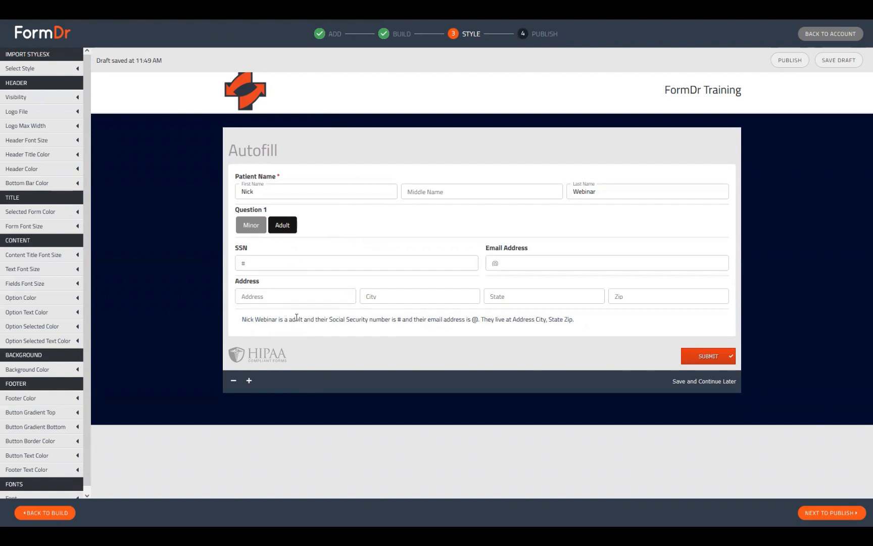
{"action": "left_click", "coordinate": [251, 228]}
{"action": "left_click", "coordinate": [282, 225]}
Fill the SSN and Email Address fields with test values
{"action": "left_click", "coordinate": [278, 263]}
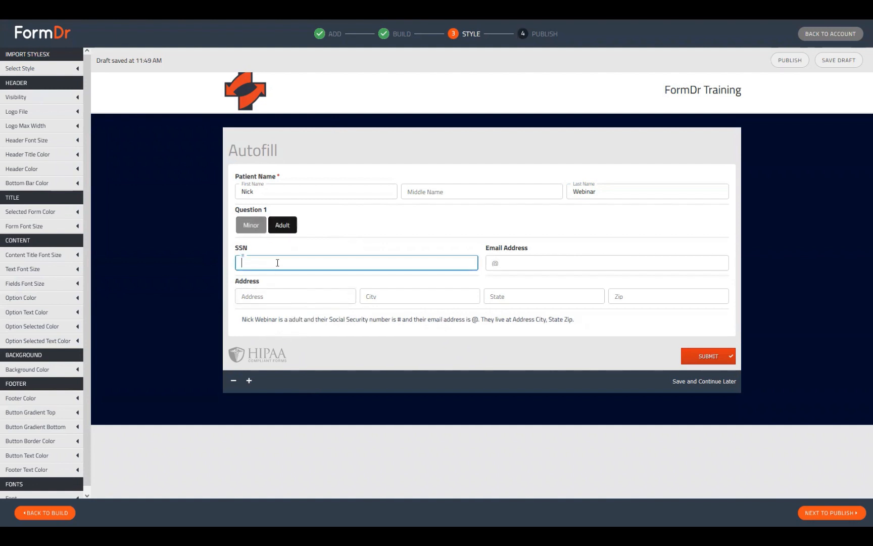
{"action": "type", "text": "000000000"}
{"action": "key", "text": "Tab"}
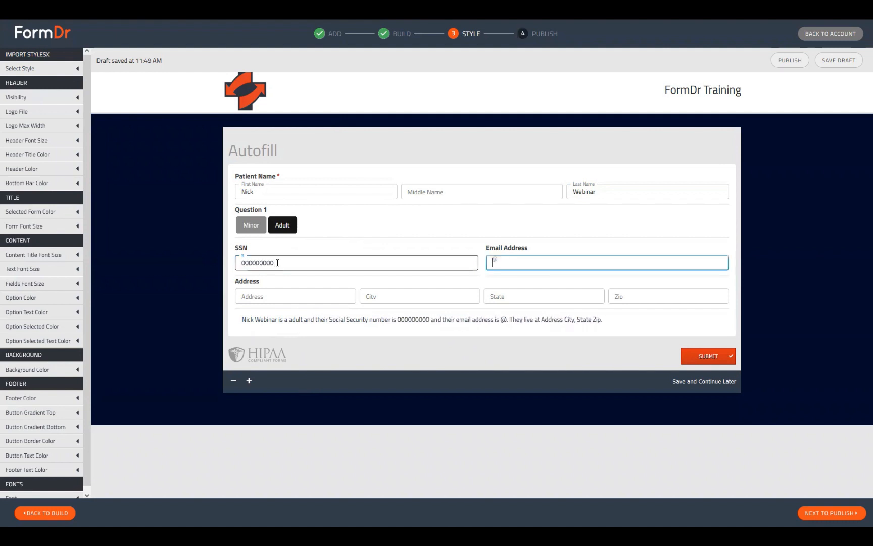
{"action": "type", "text": "test@te"}
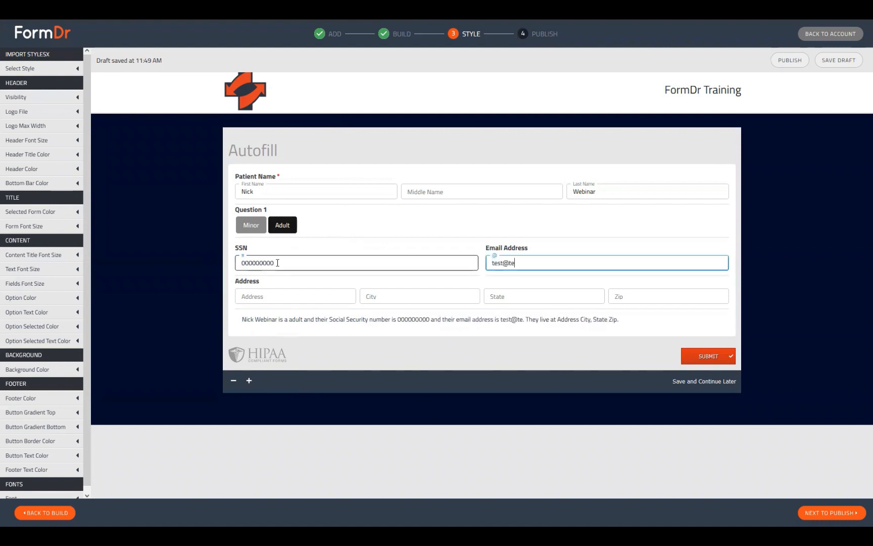
{"action": "type", "text": "st.com"}
{"action": "key", "text": "Tab"}
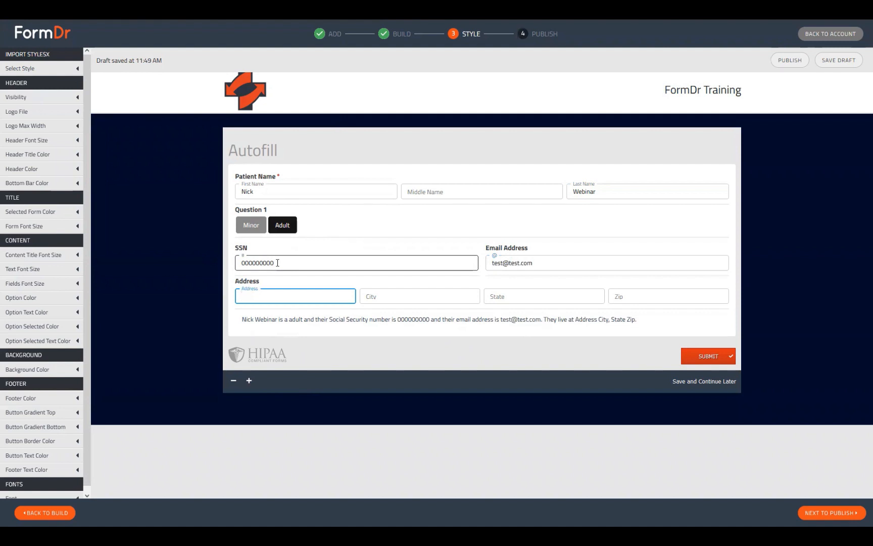
Fill the Address, City, State and Zip fields with test values
{"action": "type", "text": "1234 Street"}
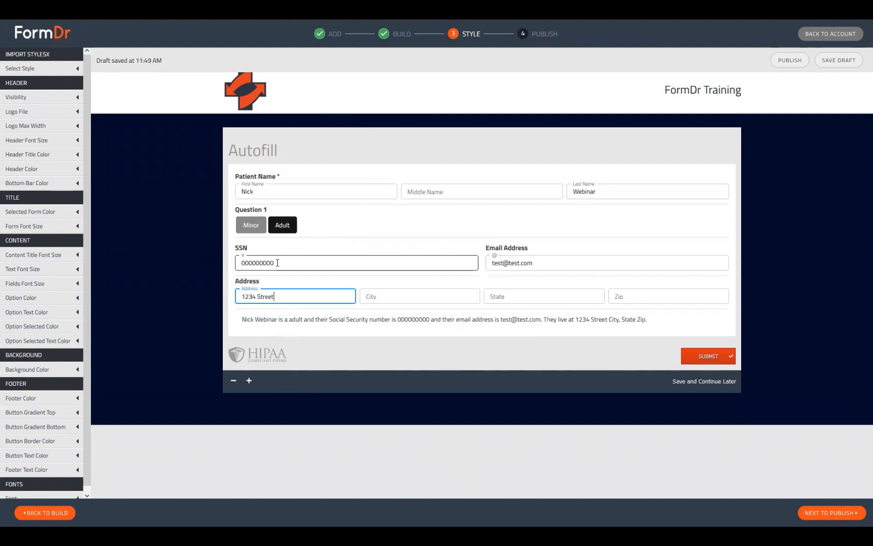
{"action": "key", "text": "Tab"}
{"action": "type", "text": "City"}
{"action": "key", "text": "Tab"}
{"action": "key", "text": "Tab"}
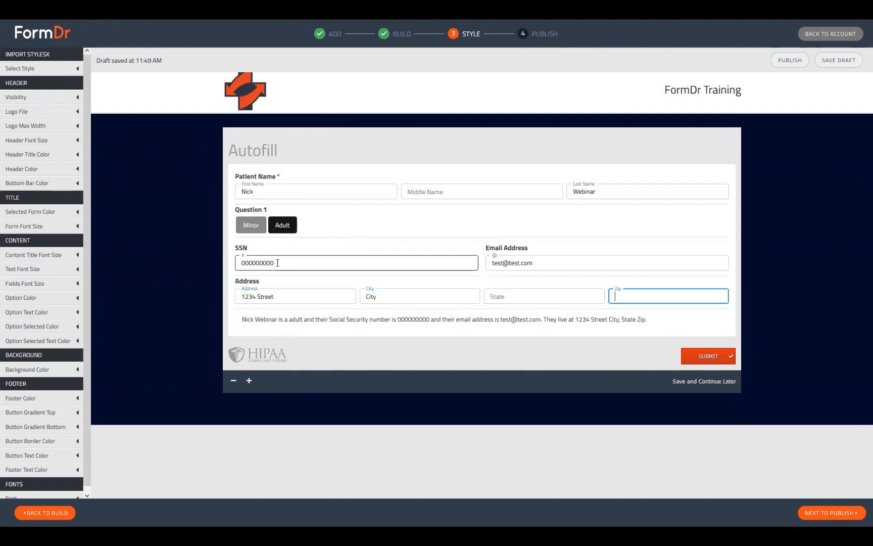
{"action": "type", "text": "Zip"}
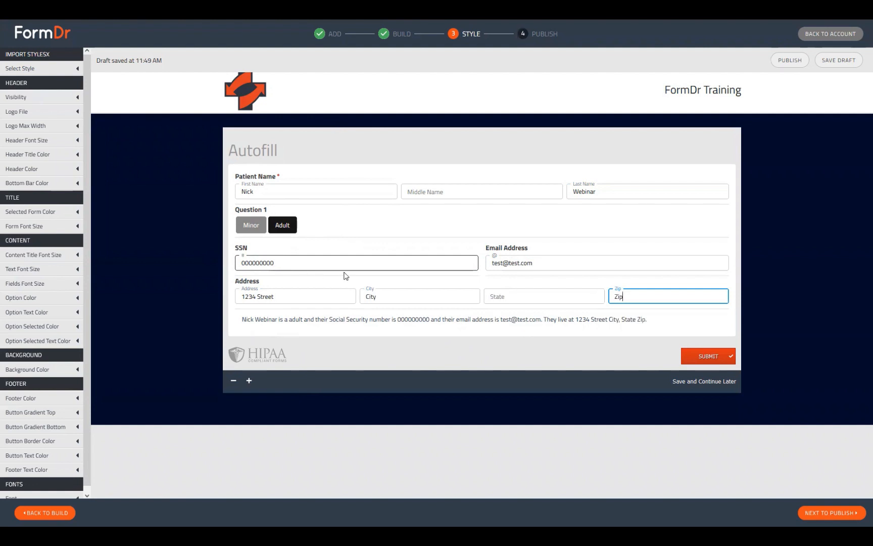
{"action": "double_click", "coordinate": [660, 300]}
{"action": "type", "text": "0000"}
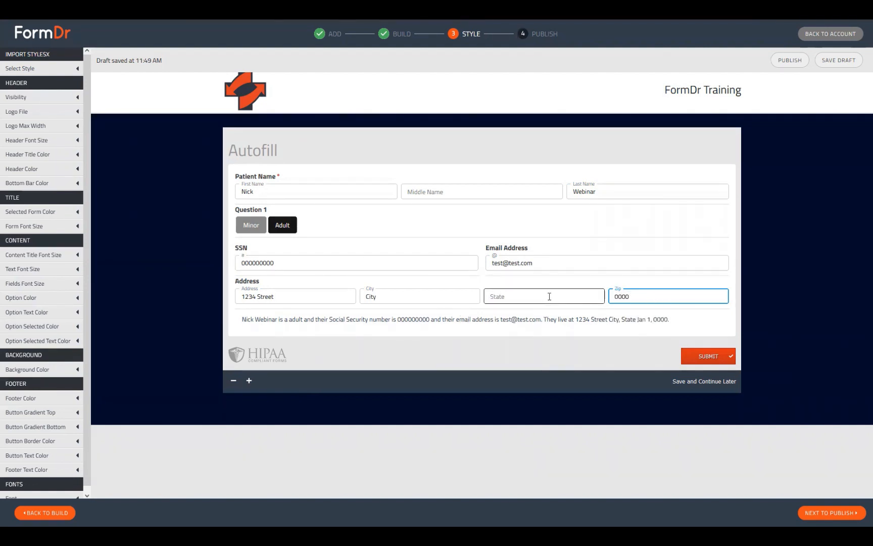
{"action": "type", "text": "0"}
{"action": "left_click", "coordinate": [576, 294]}
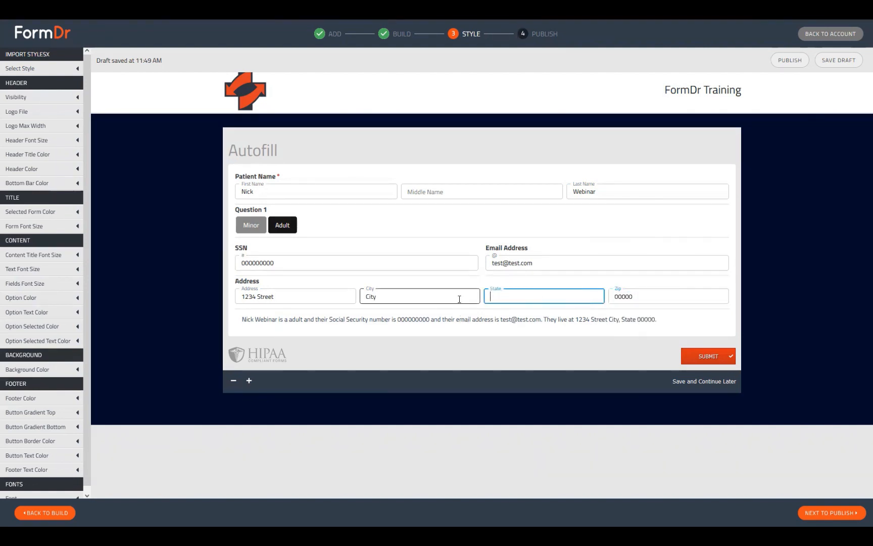
{"action": "type", "text": "CA"}
{"action": "double_click", "coordinate": [460, 299]}
{"action": "type", "text": "SF"}
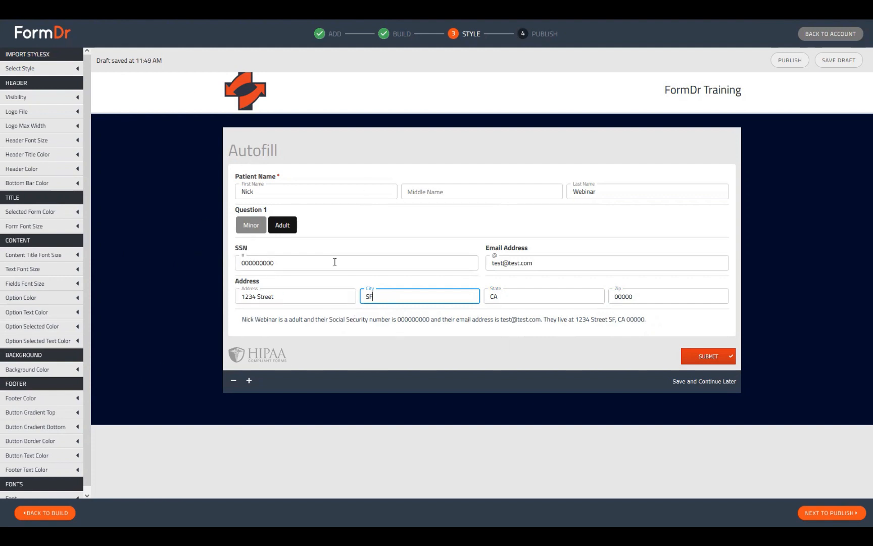
Return to the Build step and review Question 1's name and option values
{"action": "left_click", "coordinate": [69, 515]}
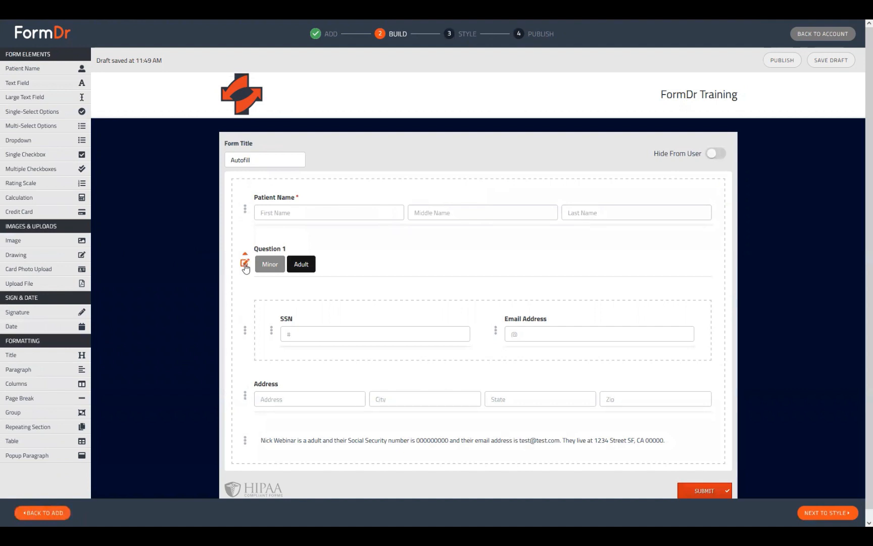
{"action": "left_click", "coordinate": [245, 263]}
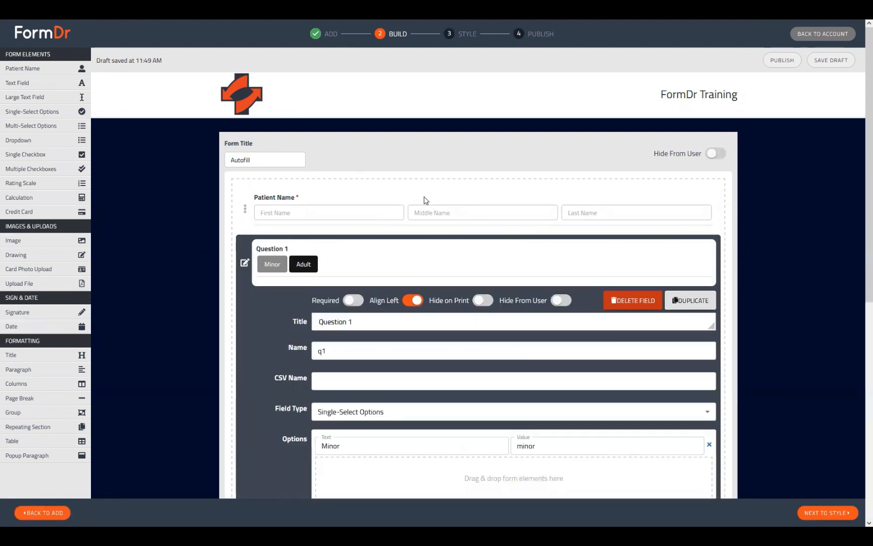
{"action": "scroll", "coordinate": [648, 176], "scroll_direction": "down", "scroll_amount": 2}
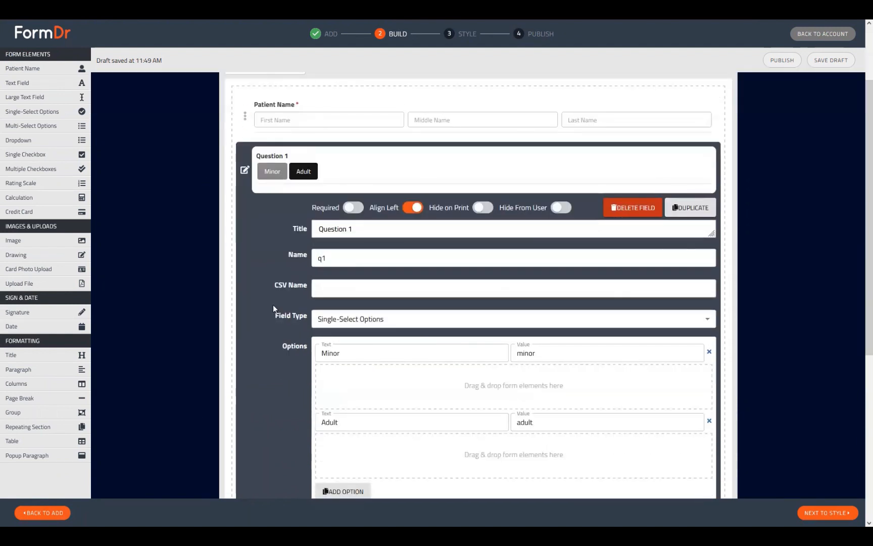
{"action": "scroll", "coordinate": [353, 269], "scroll_direction": "down", "scroll_amount": 2}
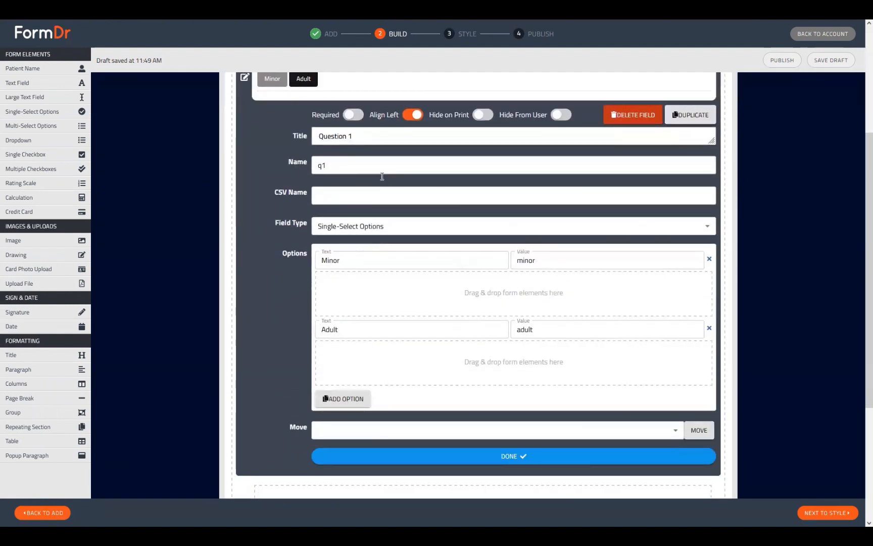
{"action": "left_click_drag", "start_coordinate": [364, 166], "coordinate": [303, 167]}
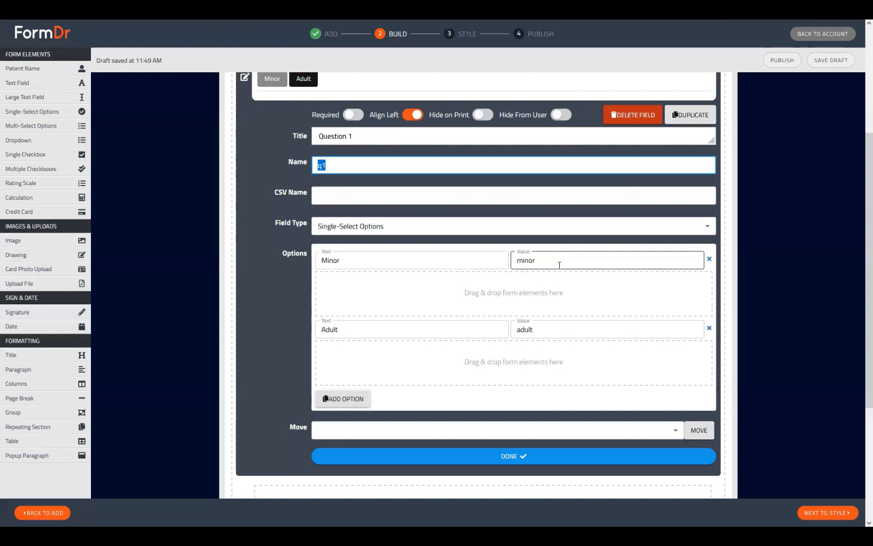
{"action": "left_click_drag", "start_coordinate": [560, 265], "coordinate": [501, 264]}
{"action": "left_click_drag", "start_coordinate": [549, 331], "coordinate": [497, 328]}
{"action": "scroll", "coordinate": [432, 354], "scroll_direction": "up", "scroll_amount": 4}
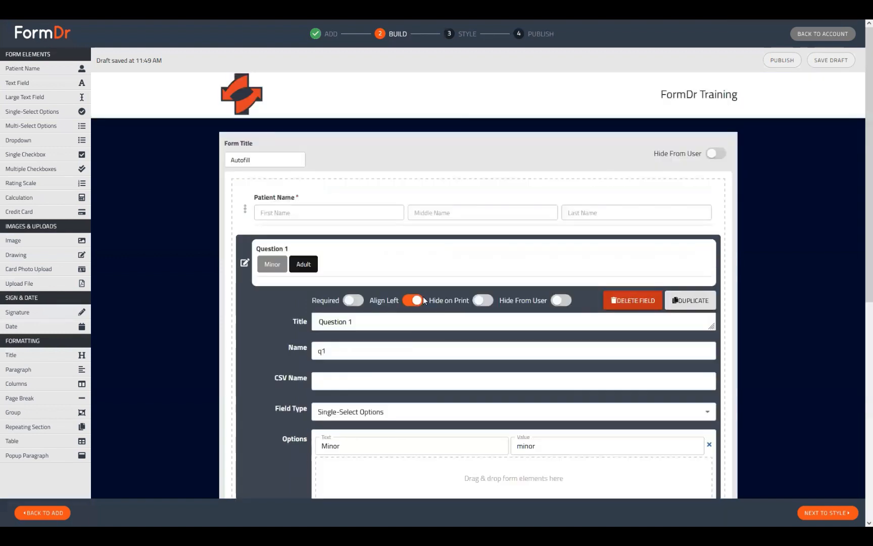
{"action": "left_click", "coordinate": [245, 265]}
{"action": "scroll", "coordinate": [275, 286], "scroll_direction": "down", "scroll_amount": 1}
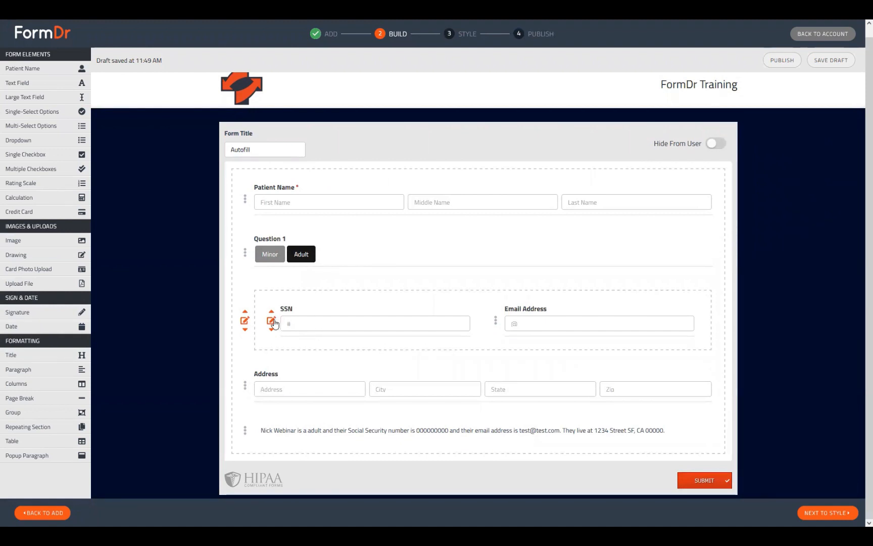
Open the SSN field's settings to review its field name, and close them again
{"action": "left_click", "coordinate": [271, 321]}
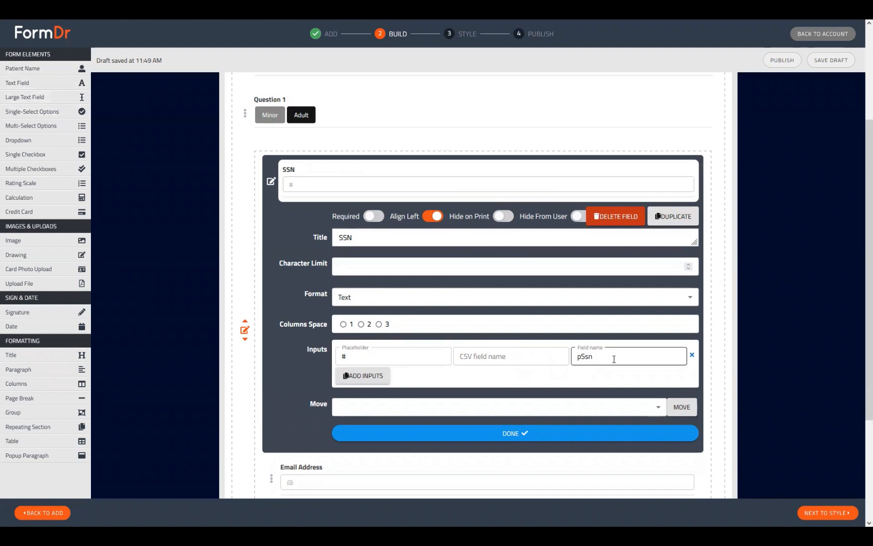
{"action": "double_click", "coordinate": [585, 356]}
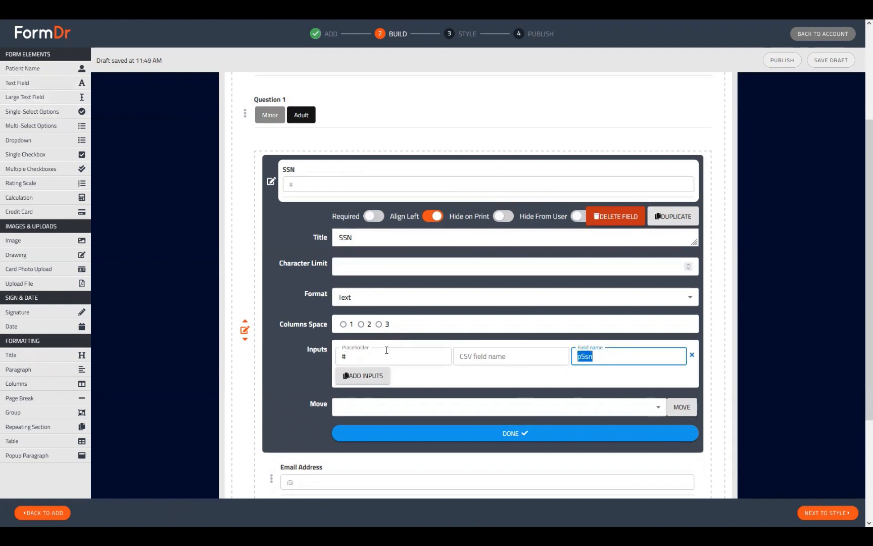
{"action": "left_click", "coordinate": [271, 183]}
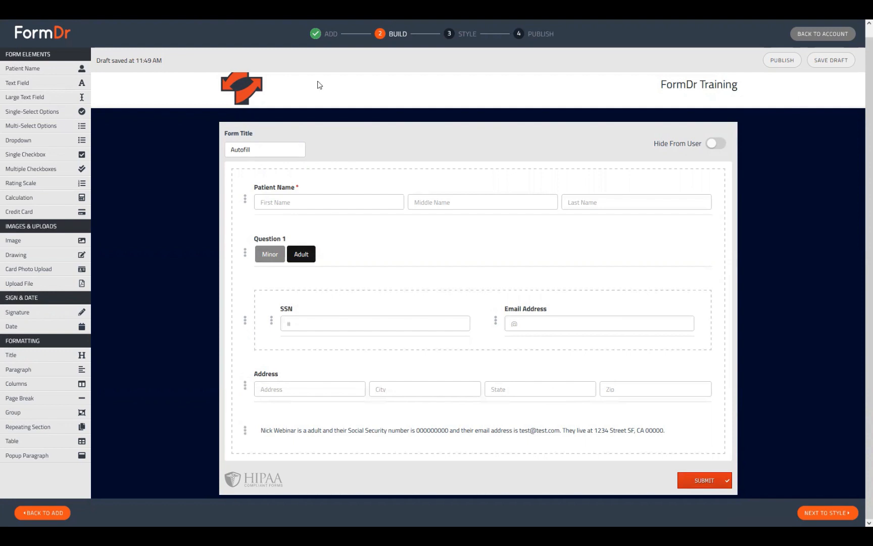
Advance to the Style step and preview the finished Autofill form
{"action": "left_click", "coordinate": [837, 514]}
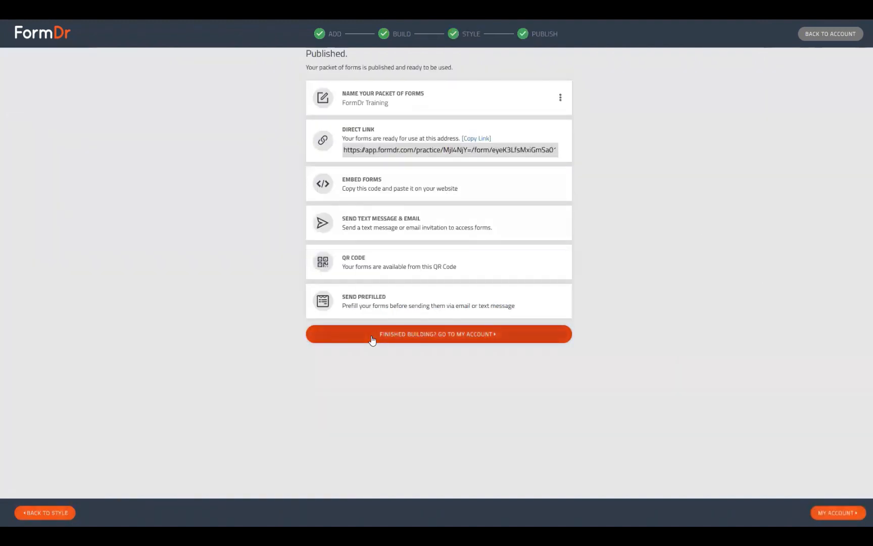
{"action": "left_click", "coordinate": [372, 337]}
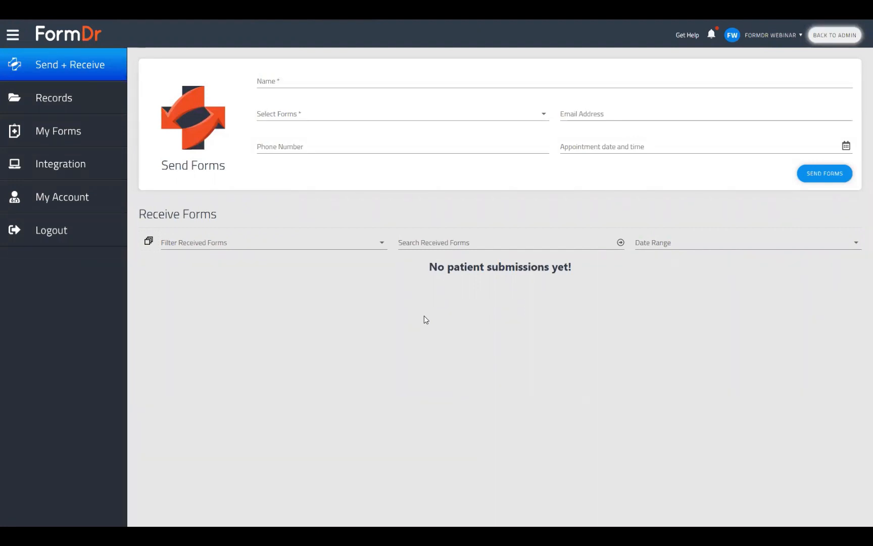
Open the February 2023 Webinar Schedule in the product guide via the account's Support page
{"action": "left_click", "coordinate": [84, 202]}
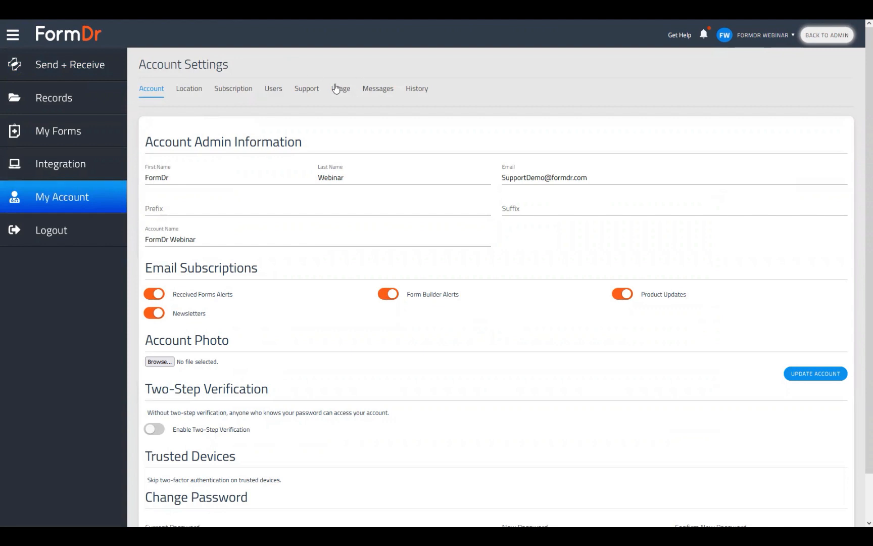
{"action": "left_click", "coordinate": [306, 89]}
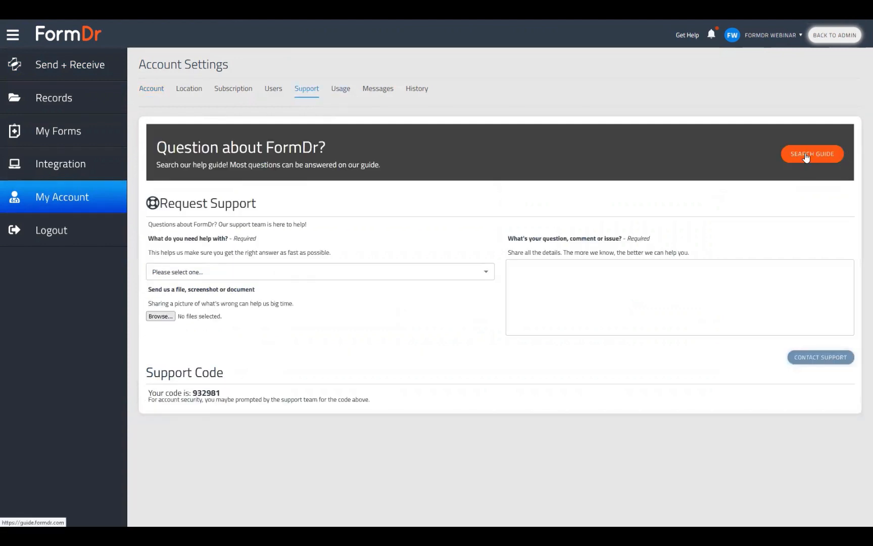
{"action": "left_click", "coordinate": [807, 156]}
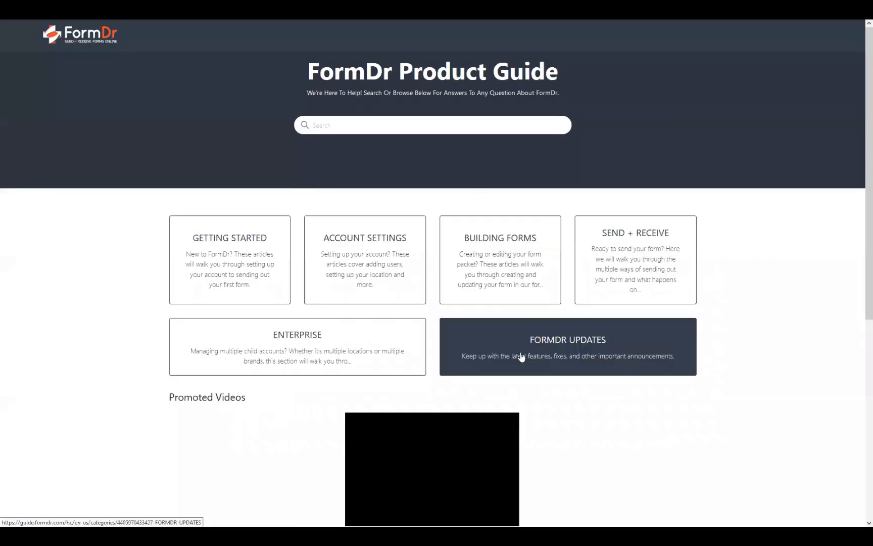
{"action": "left_click", "coordinate": [522, 356]}
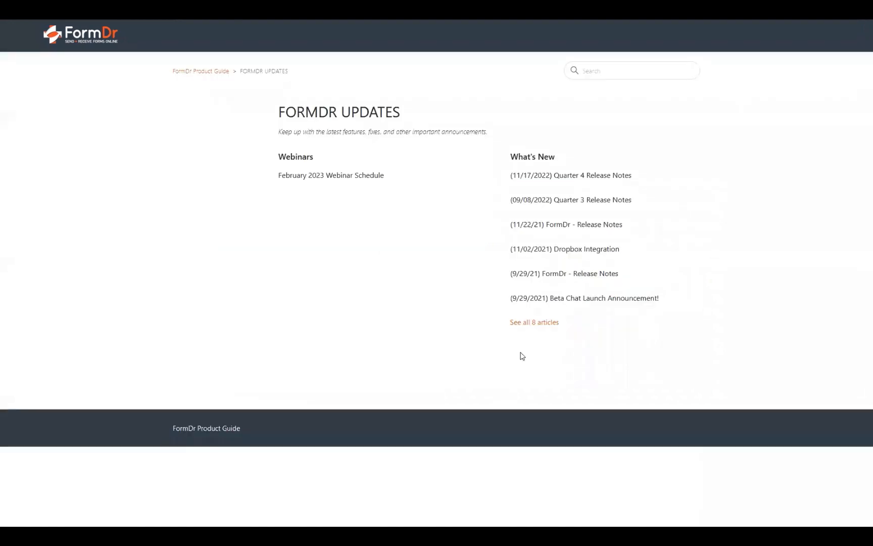
{"action": "left_click", "coordinate": [313, 176]}
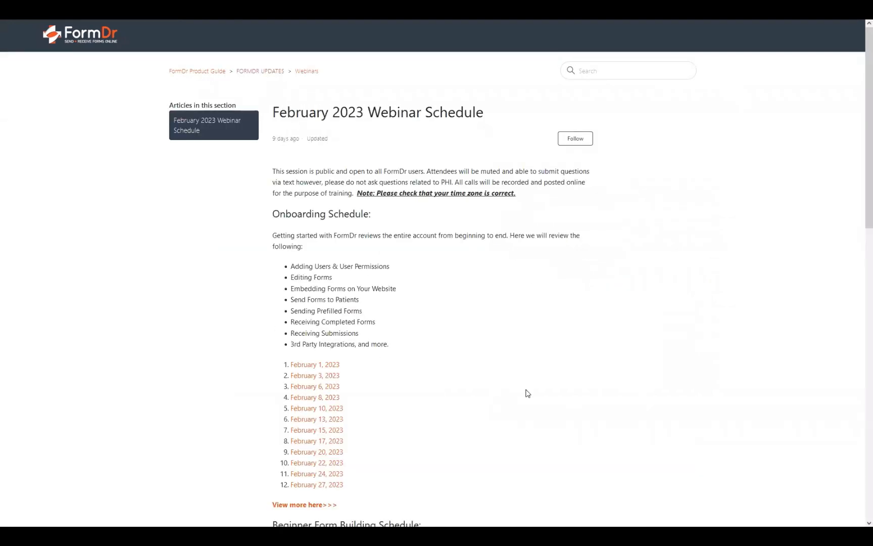
Scroll through the webinar schedule to examine the beginner and advanced form-building sessions
{"action": "scroll", "coordinate": [527, 393], "scroll_direction": "down", "scroll_amount": 10}
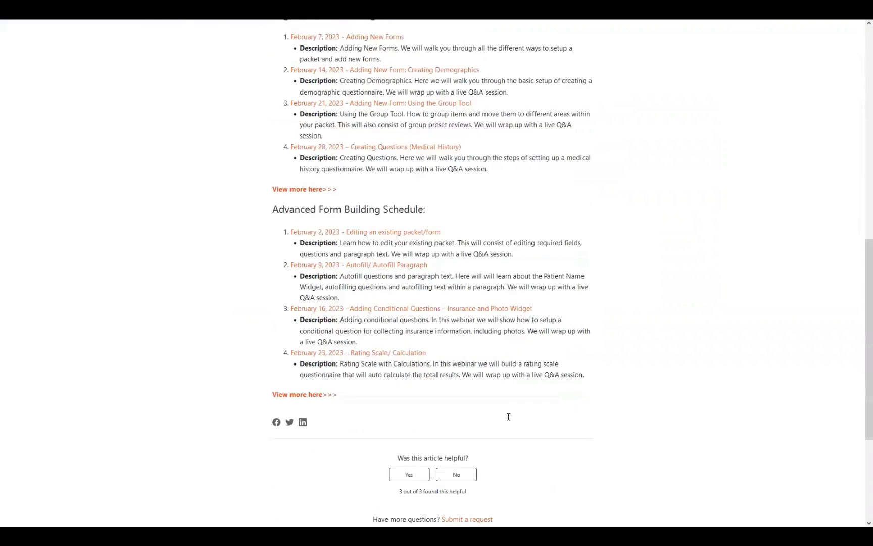
{"action": "scroll", "coordinate": [508, 417], "scroll_direction": "up", "scroll_amount": 2}
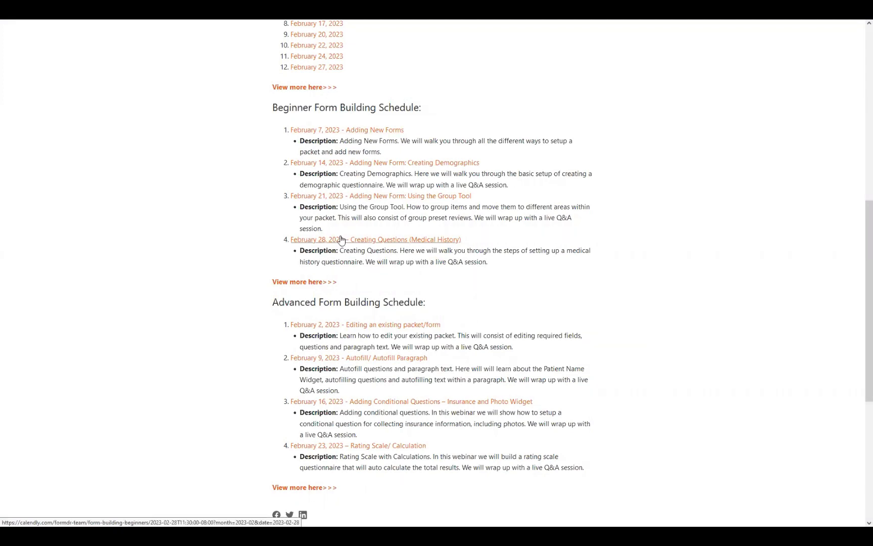
{"action": "scroll", "coordinate": [323, 389], "scroll_direction": "up", "scroll_amount": 5}
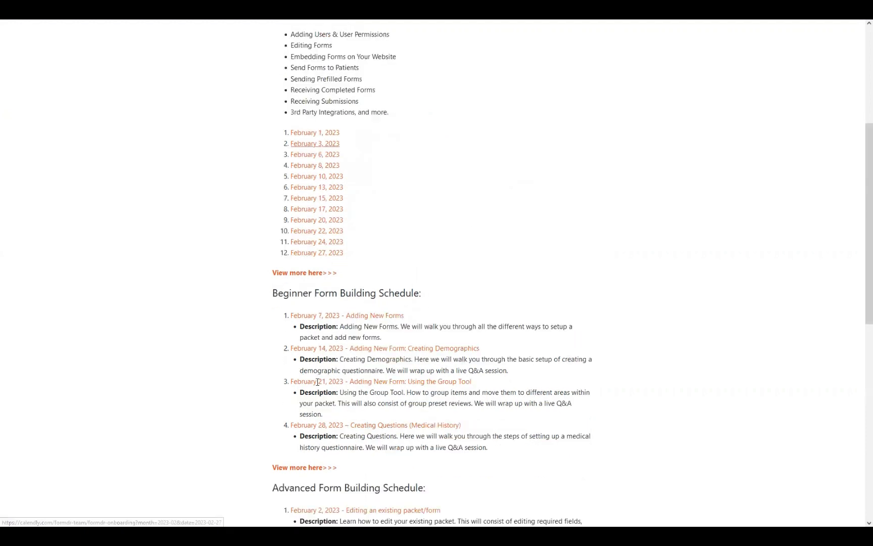
{"action": "scroll", "coordinate": [323, 390], "scroll_direction": "up", "scroll_amount": 1}
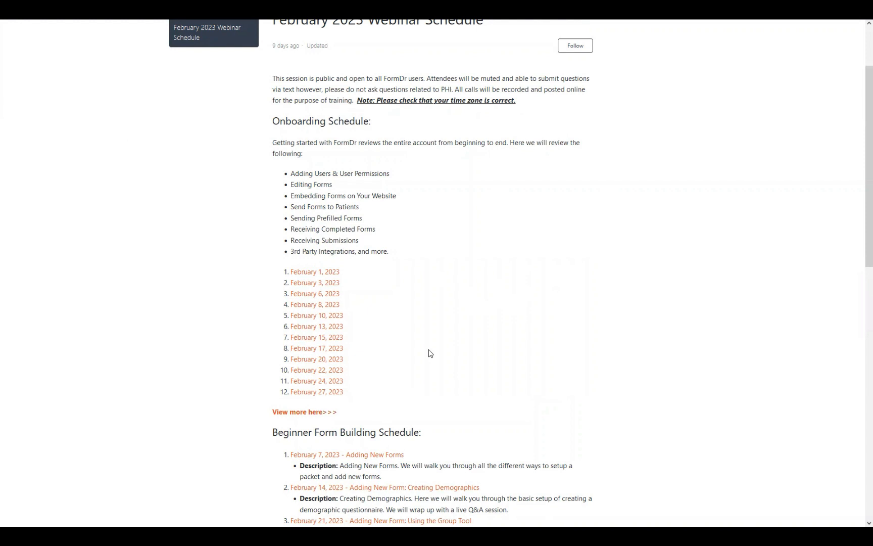
{"action": "scroll", "coordinate": [415, 357], "scroll_direction": "down", "scroll_amount": 6}
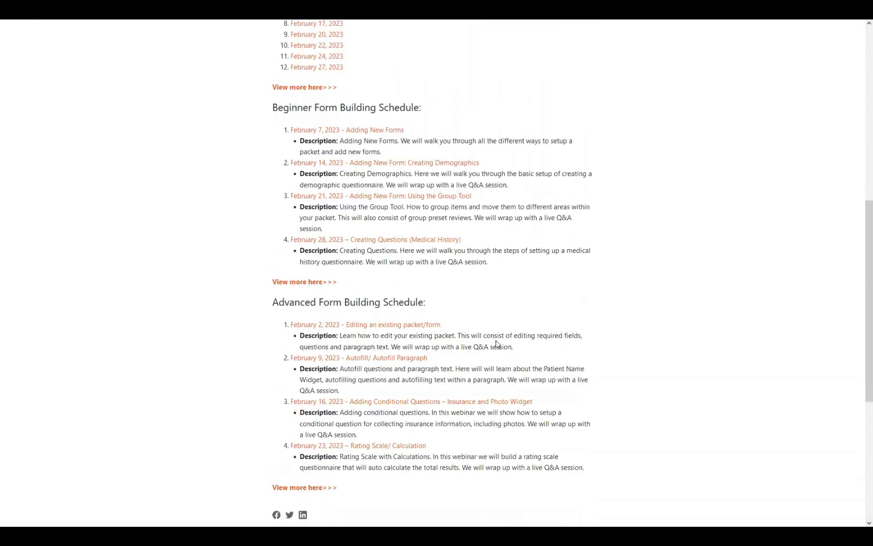